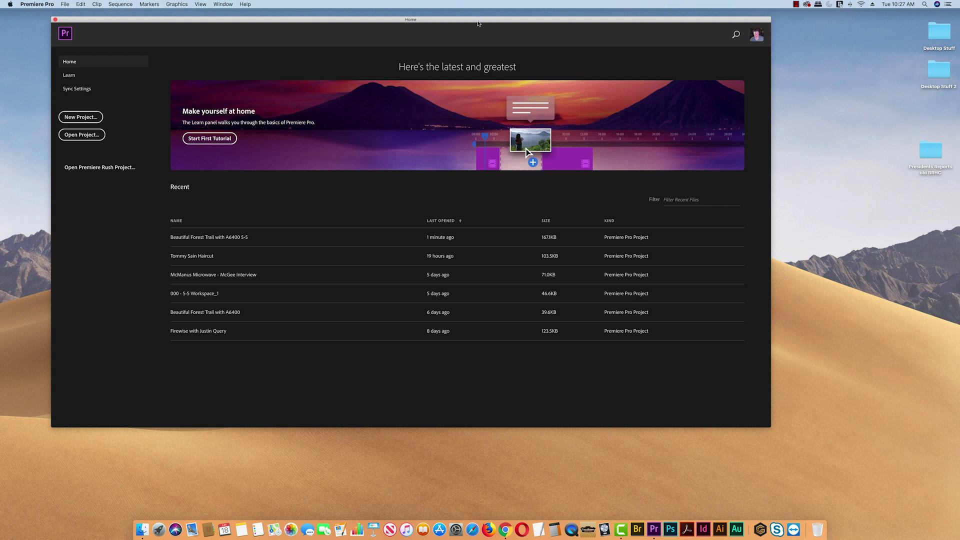
Start a new project with the OpenCL renderer and open the folder chooser for its location
drag(479, 22, 464, 21)
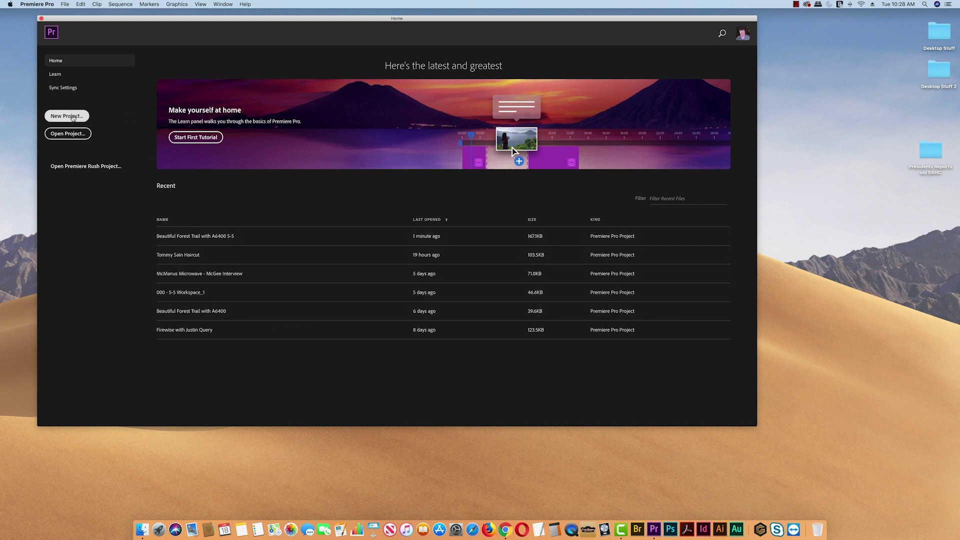
click(69, 116)
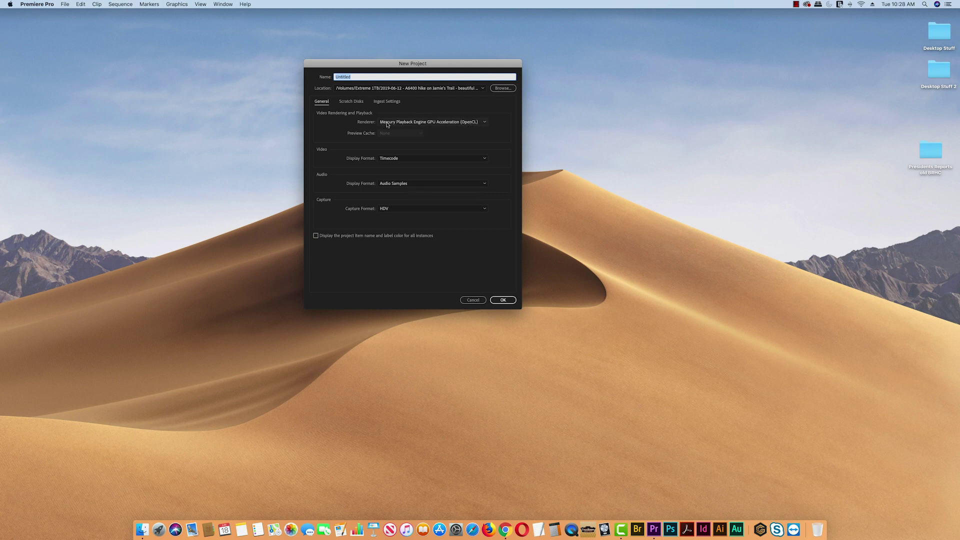
click(482, 124)
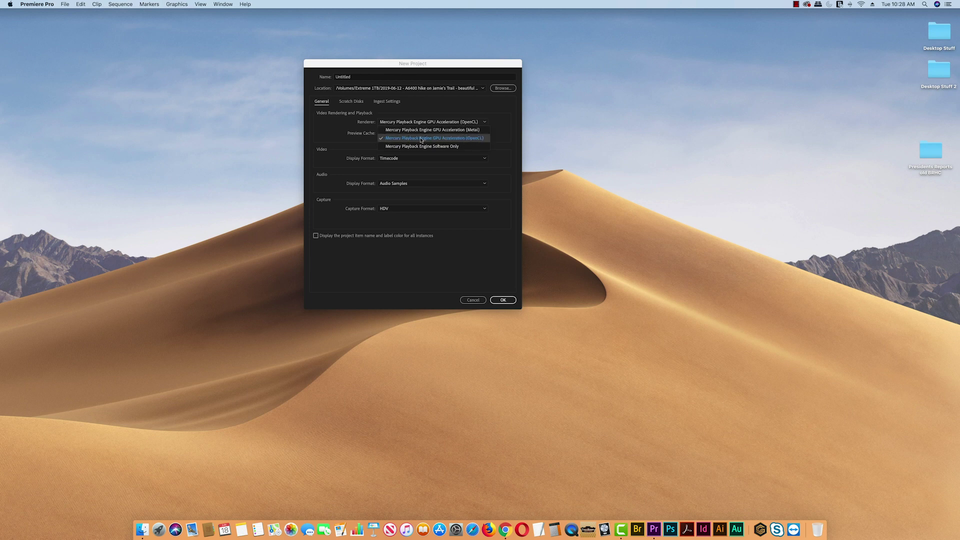
click(509, 126)
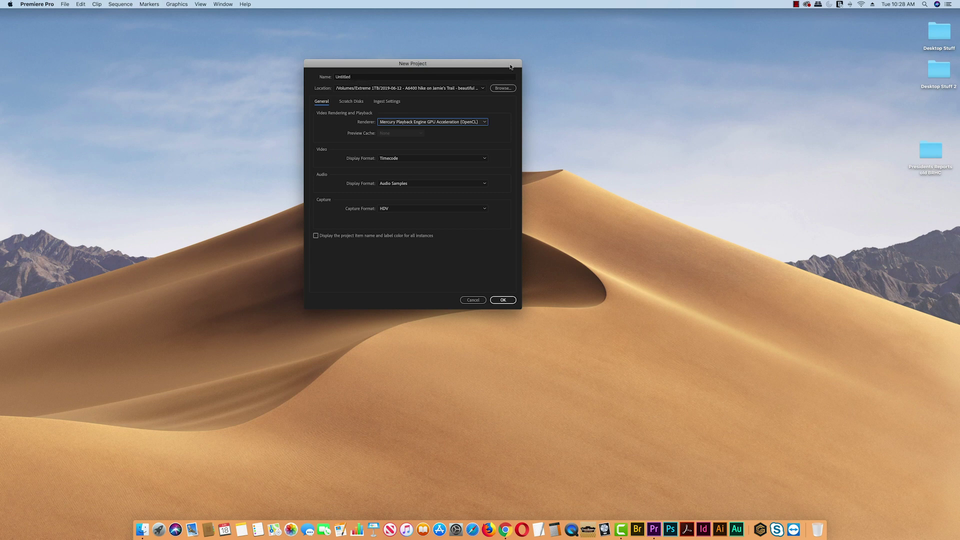
drag(462, 66, 486, 64)
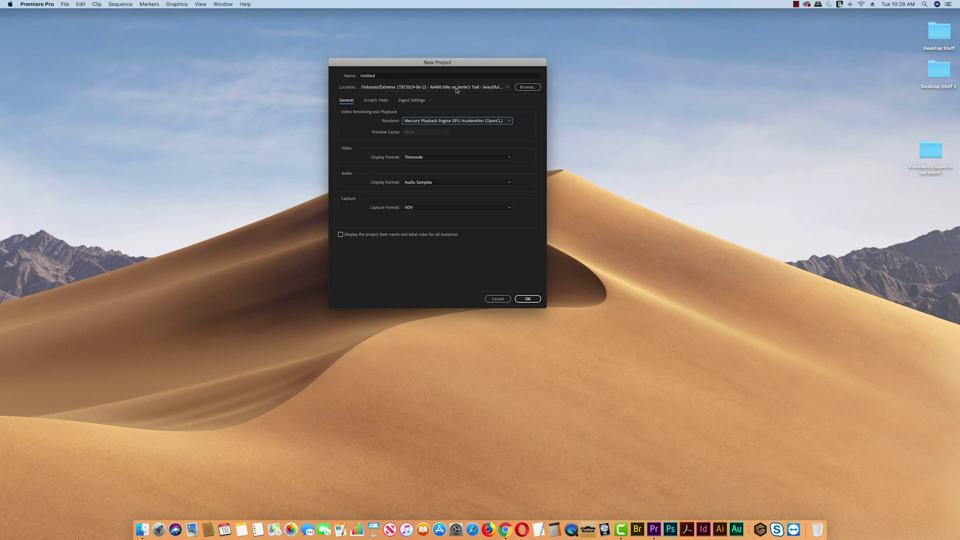
click(527, 87)
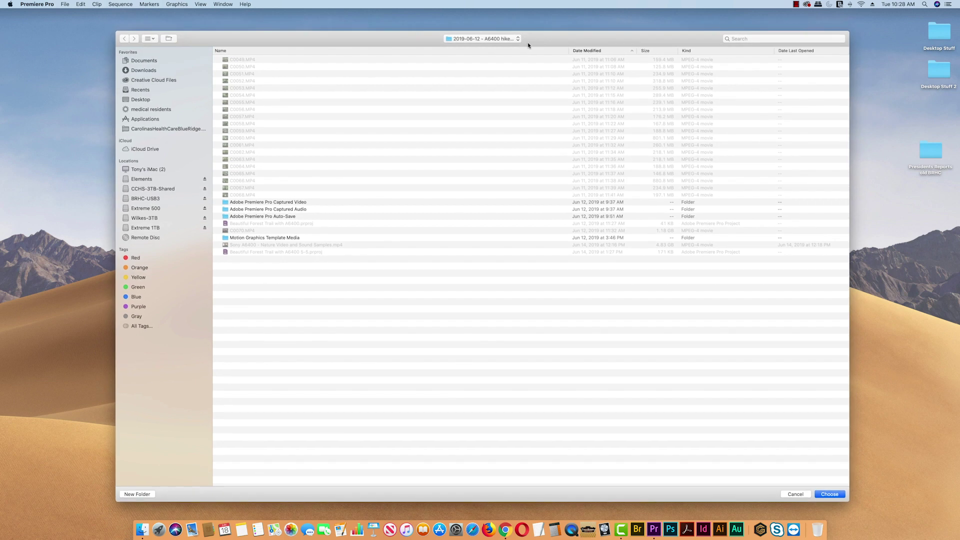
click(517, 37)
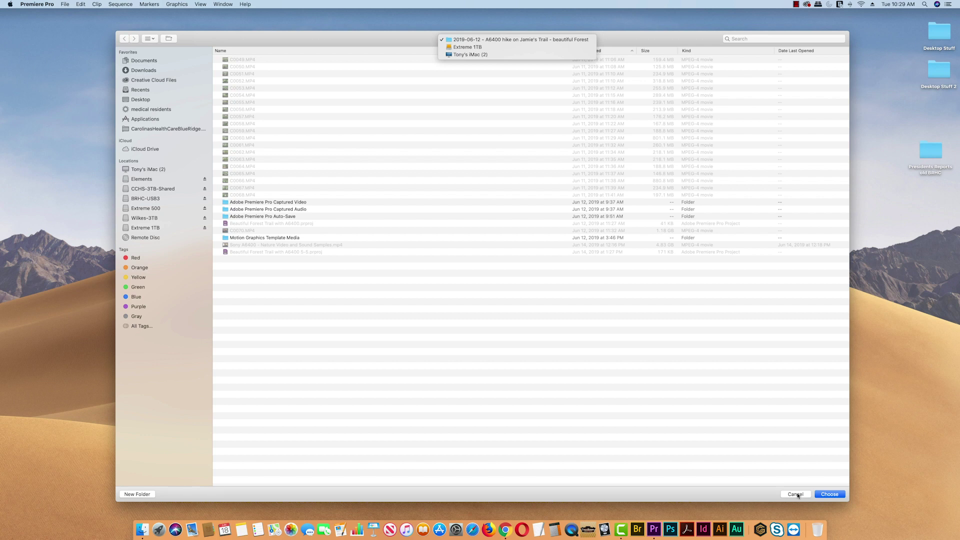
Keep the A6400 hike folder on Extreme 1TB as the project location, dismissing the YouTube notification
click(522, 345)
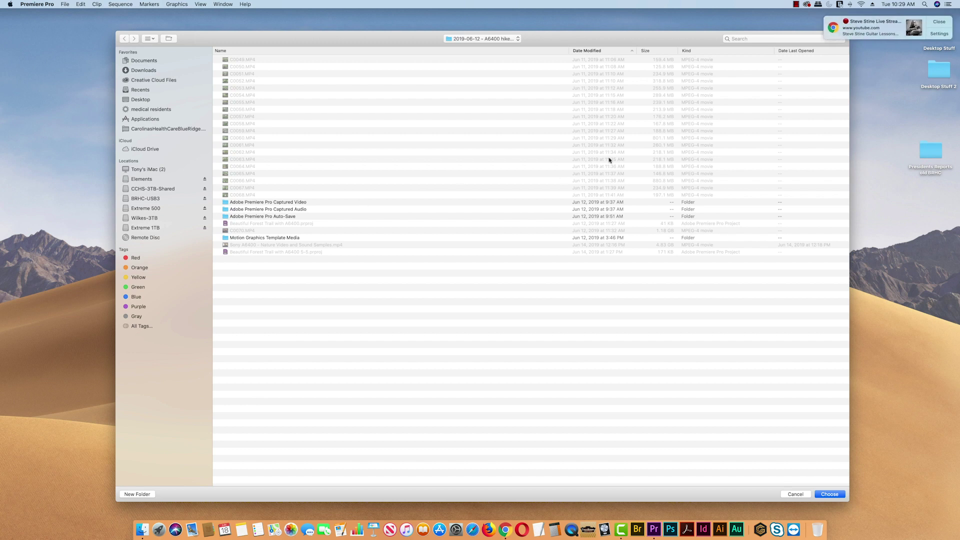
click(937, 23)
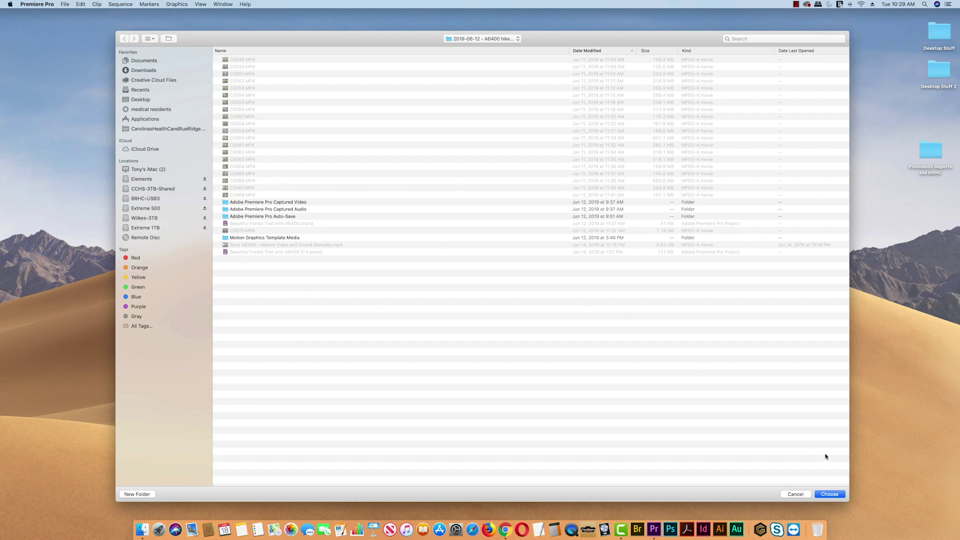
click(829, 494)
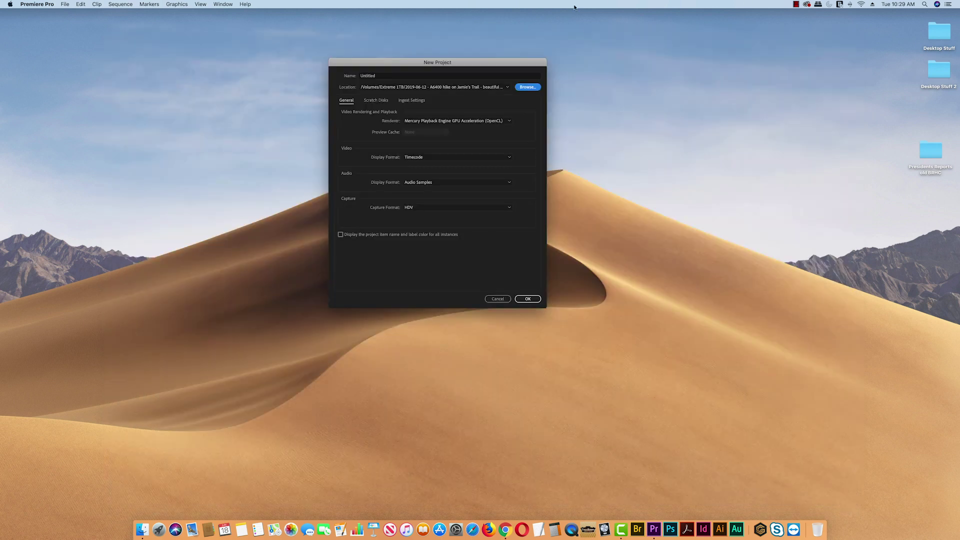
Replace the default project name with 'Training' and create the project
click(379, 77)
drag(380, 76, 346, 79)
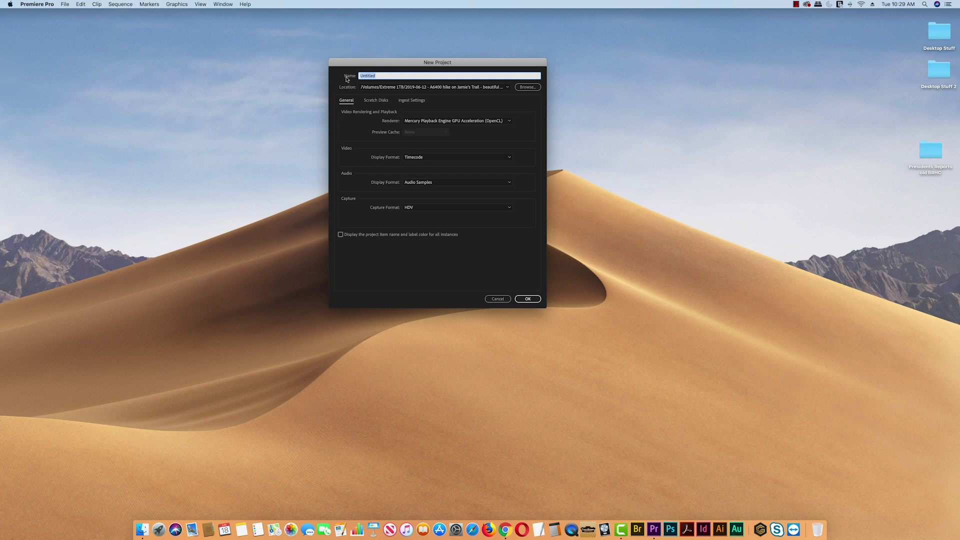
text(Training)
click(533, 301)
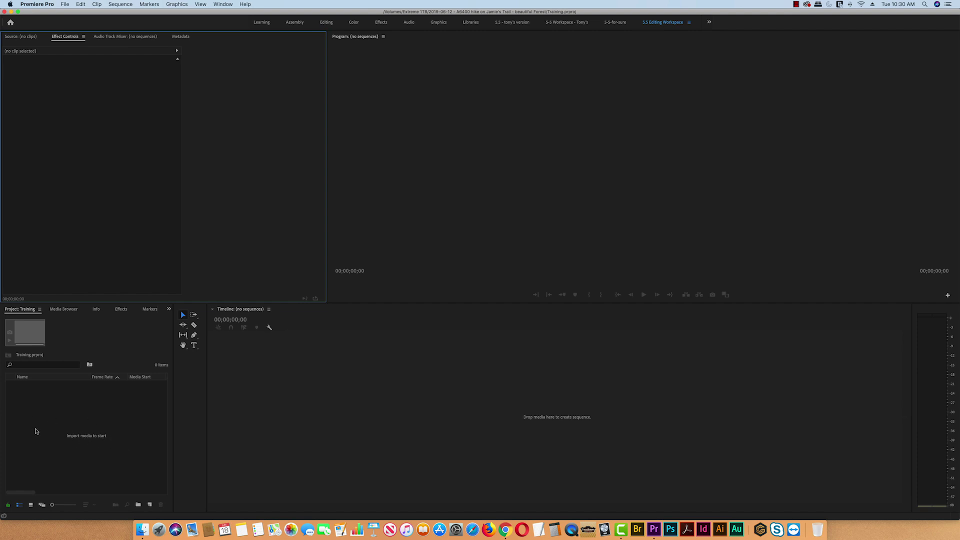
Import clips C0049 through C0068 from the A6400 hike folder into the project bin
click(79, 5)
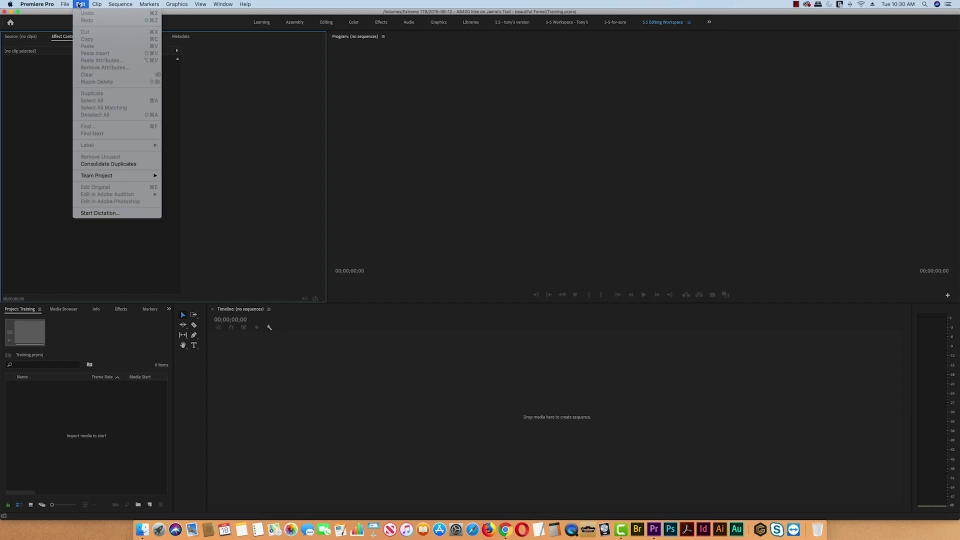
mouse_move(66, 5)
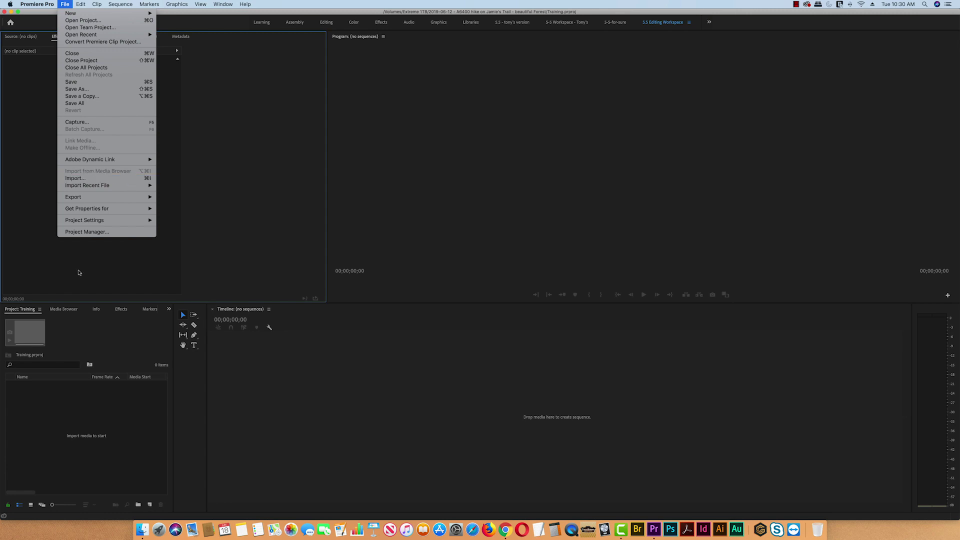
click(42, 410)
double_click(44, 414)
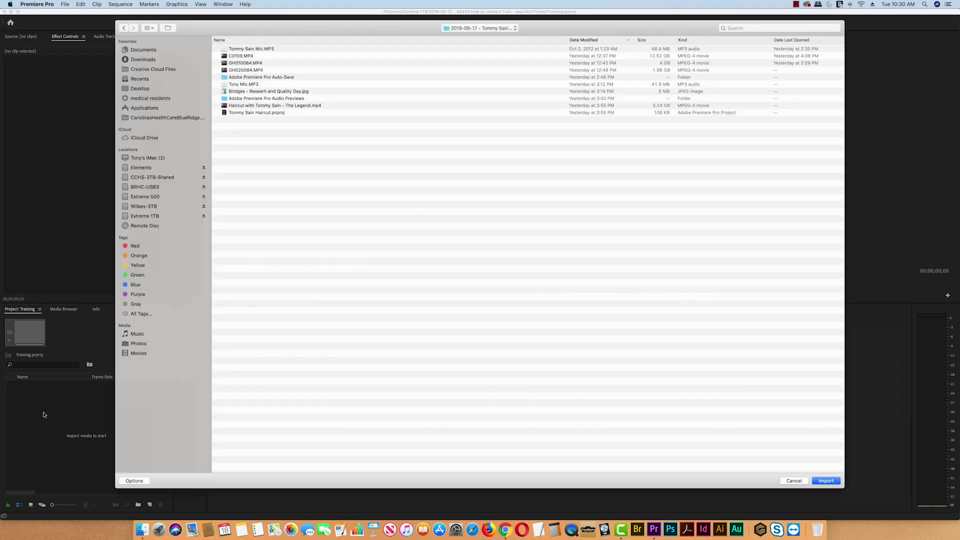
click(476, 26)
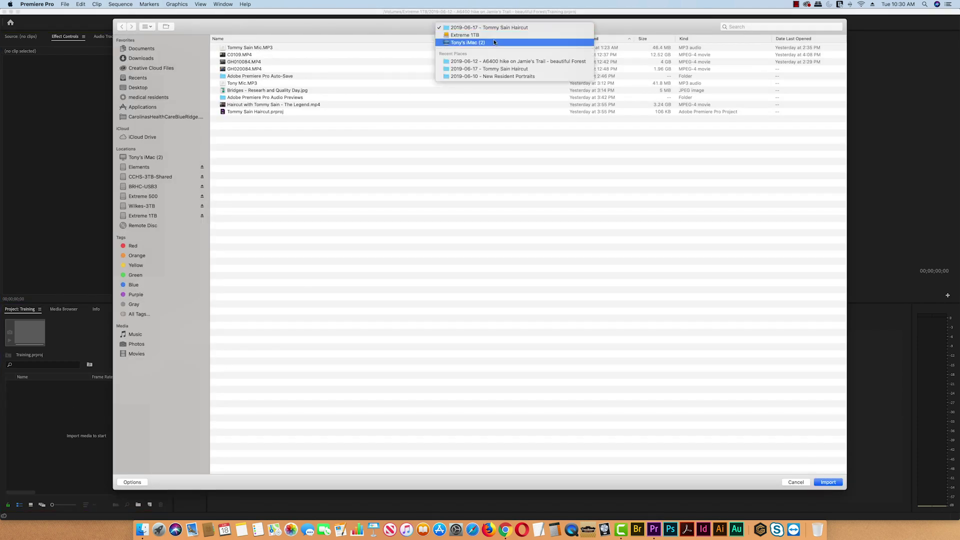
click(515, 61)
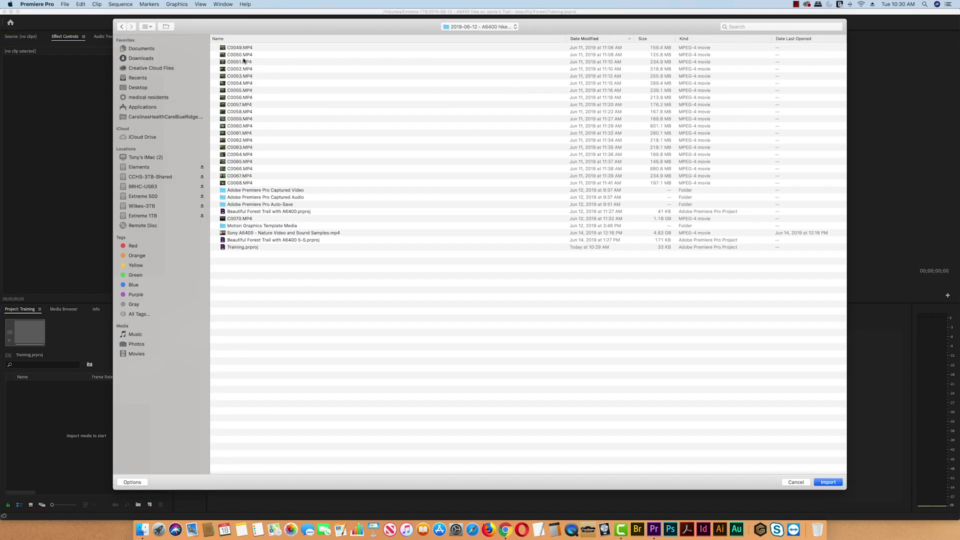
drag(260, 48, 233, 183)
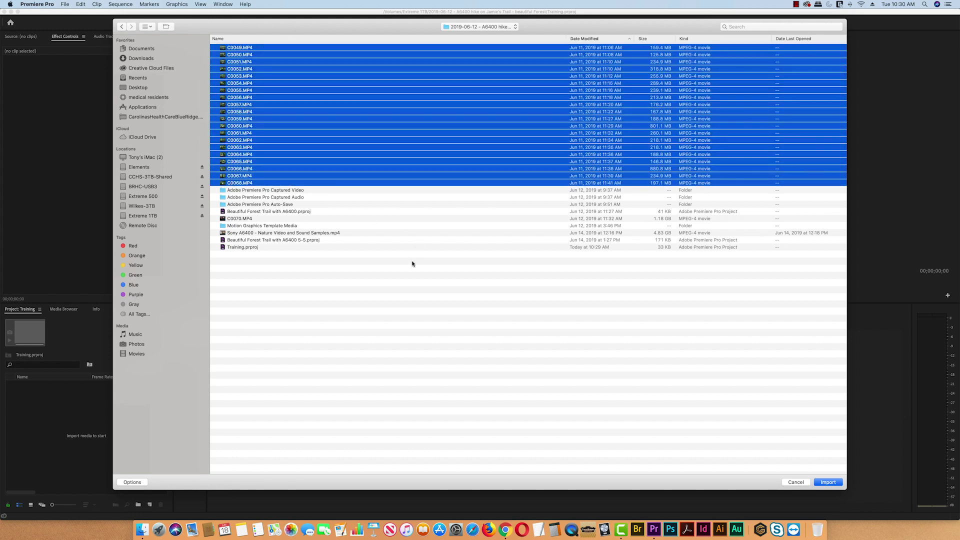
click(828, 482)
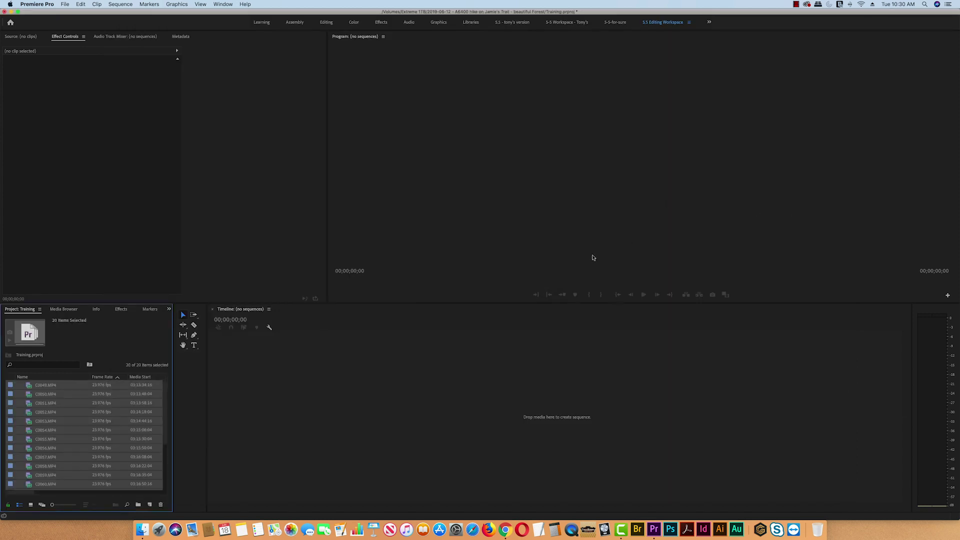
Create a bin named Video and move all 20 clips into it
click(76, 402)
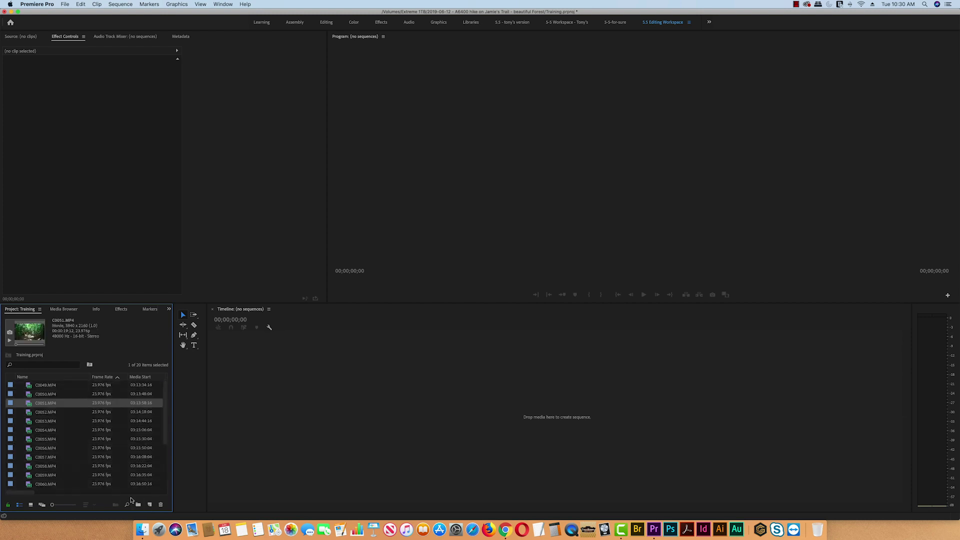
click(138, 506)
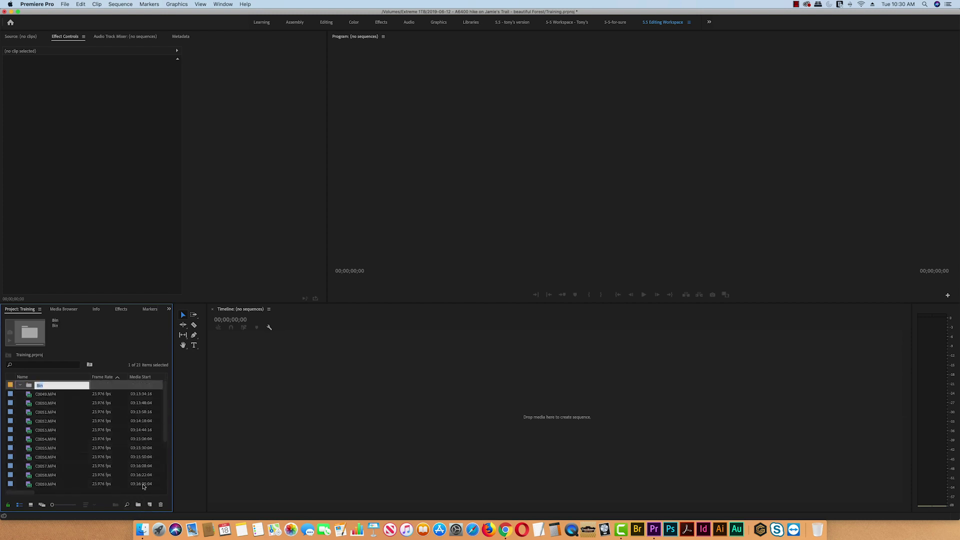
text(Video)
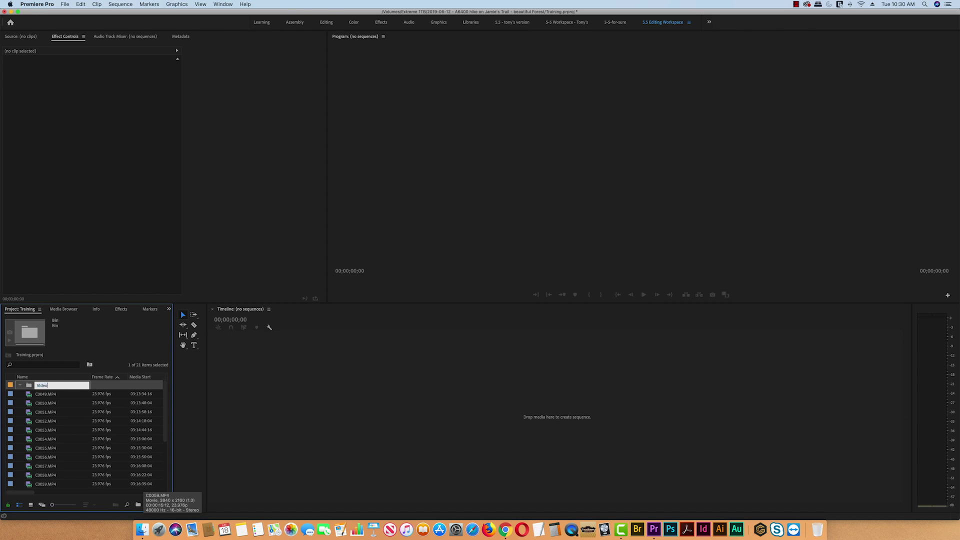
click(69, 440)
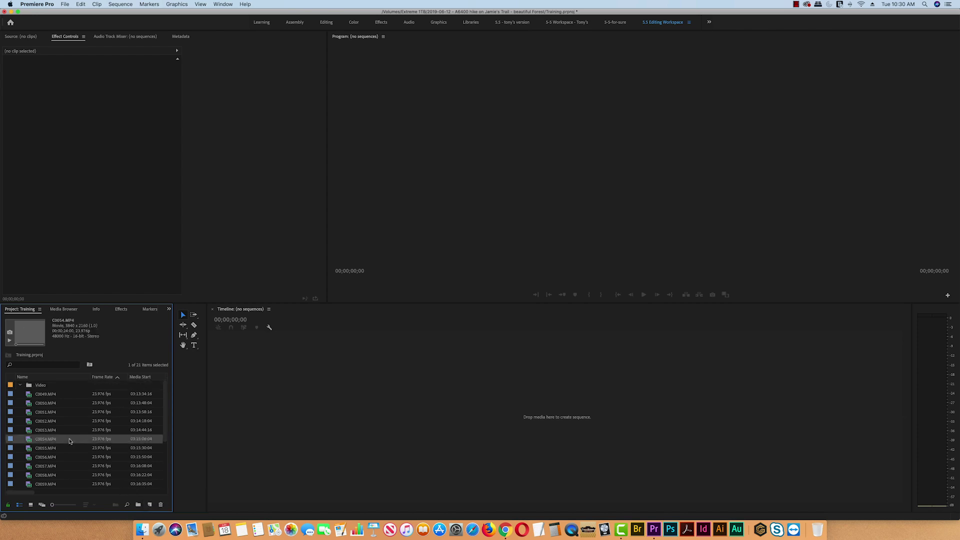
click(48, 395)
scroll(69, 482, down, 3)
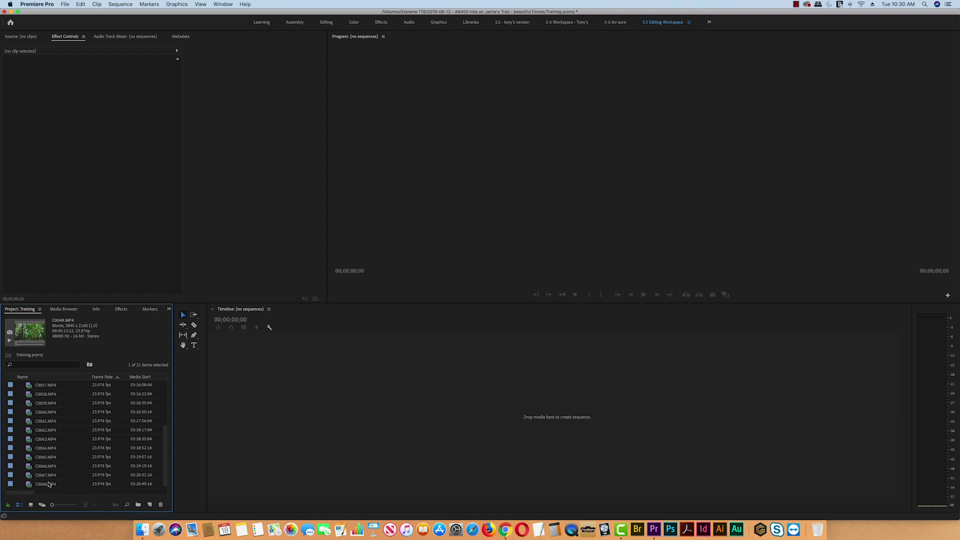
shift+click(46, 485)
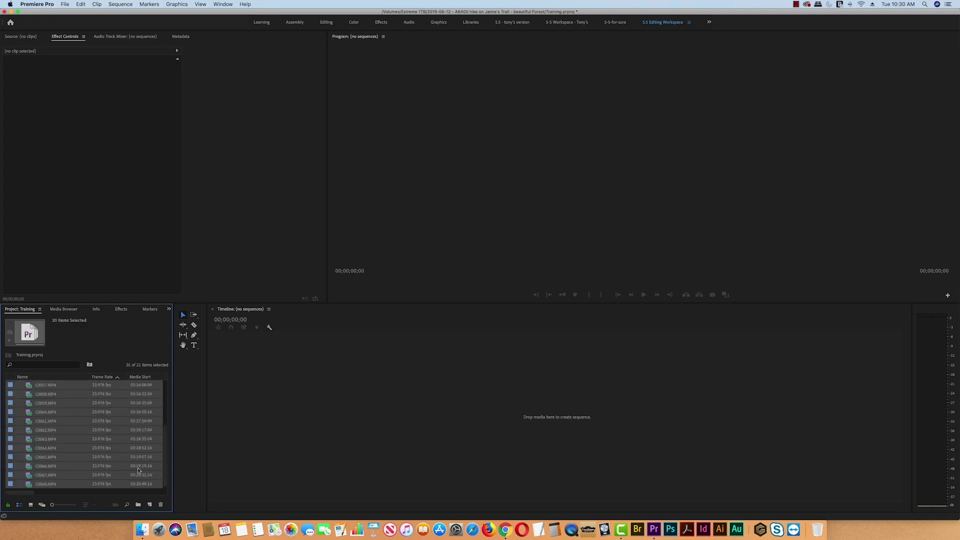
drag(165, 443, 169, 395)
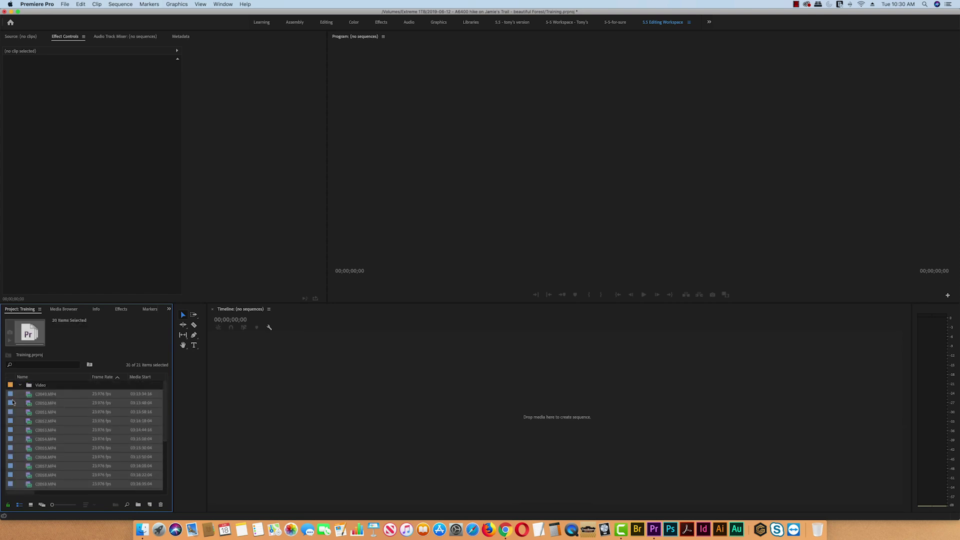
drag(29, 396, 29, 388)
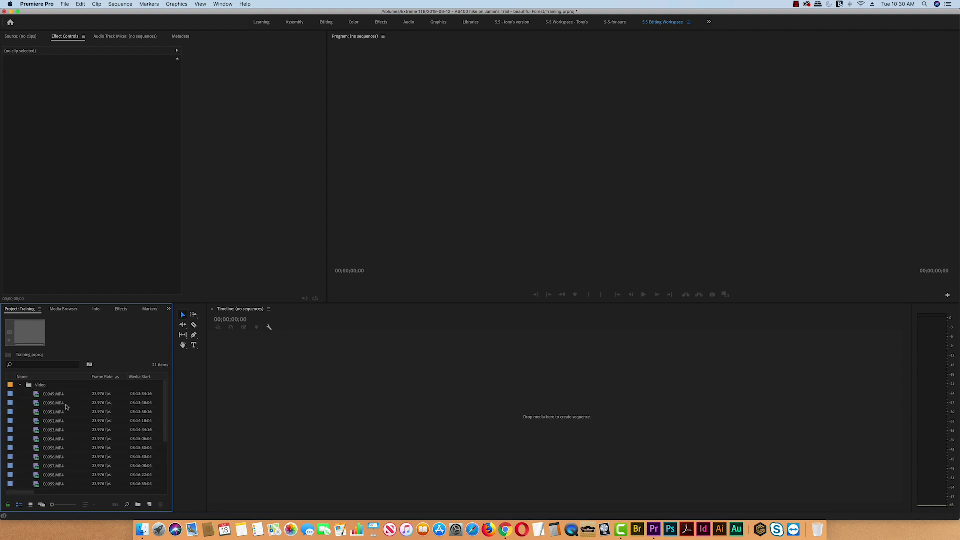
click(22, 386)
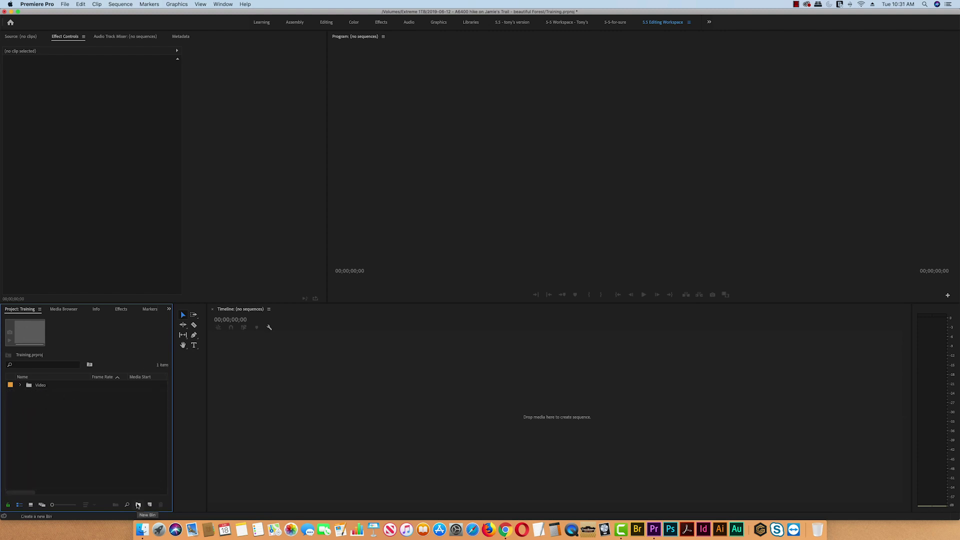
Add two empty bins named Music and Voice Over
click(138, 506)
text(Music)
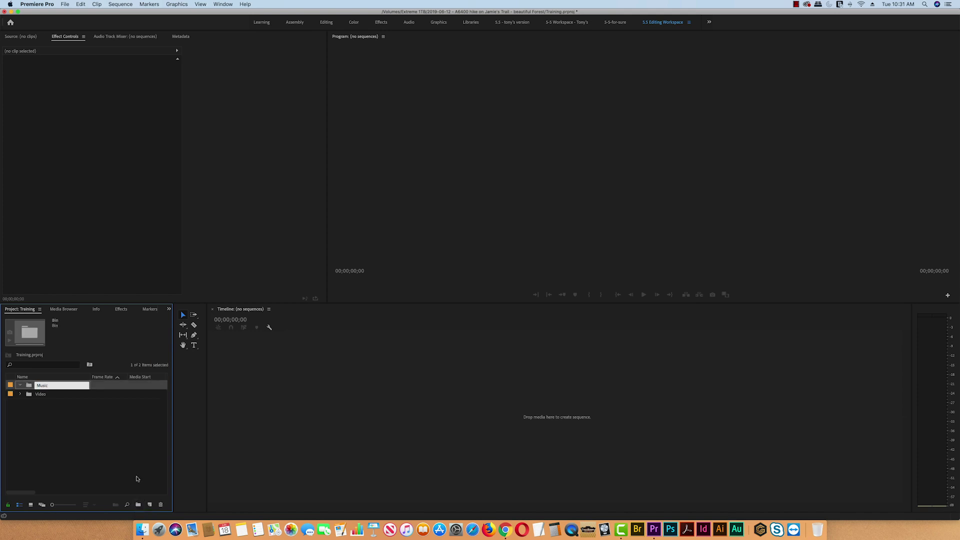
key(Return)
click(138, 506)
text(Voice Over)
click(62, 456)
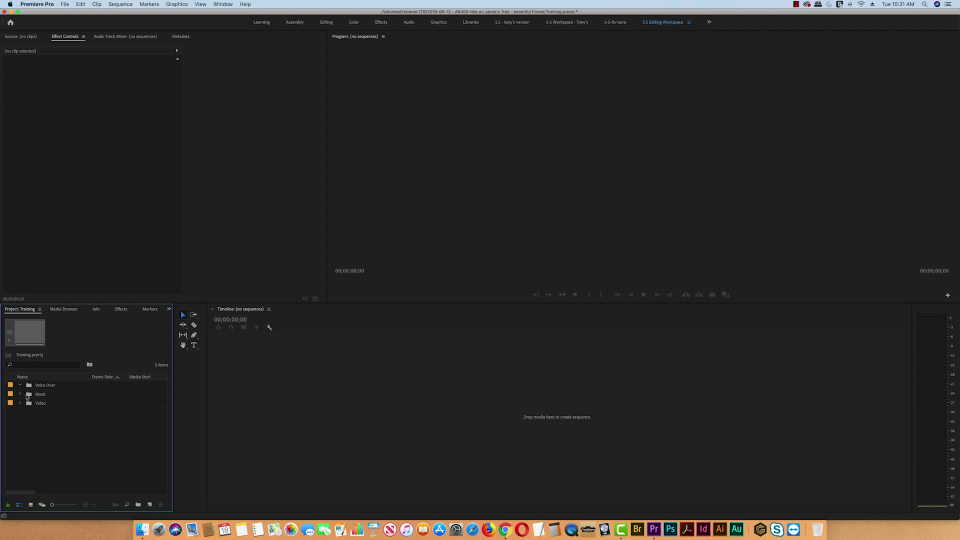
Import the audio files from Extreme 500 > Digital Juice Downloads > Music-Layered into the Music bin
double_click(29, 394)
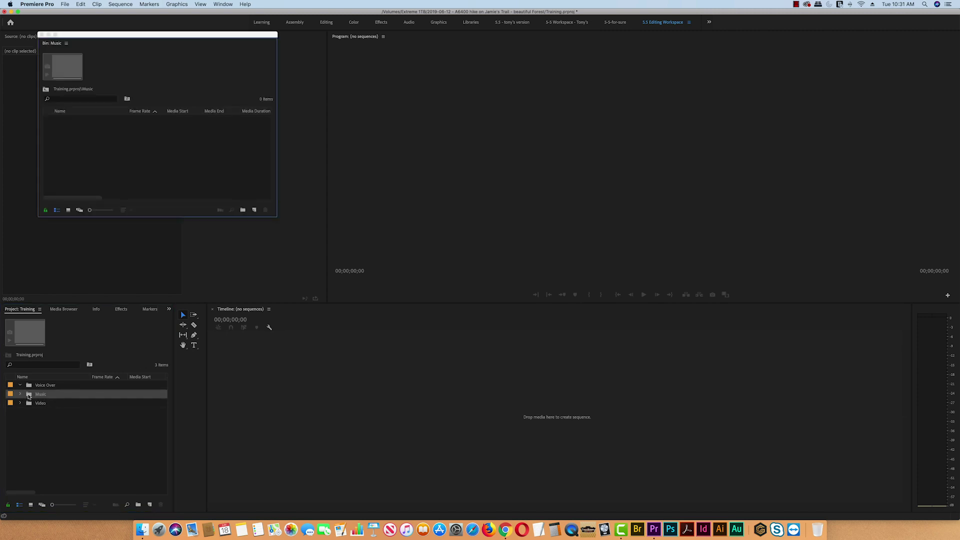
double_click(94, 150)
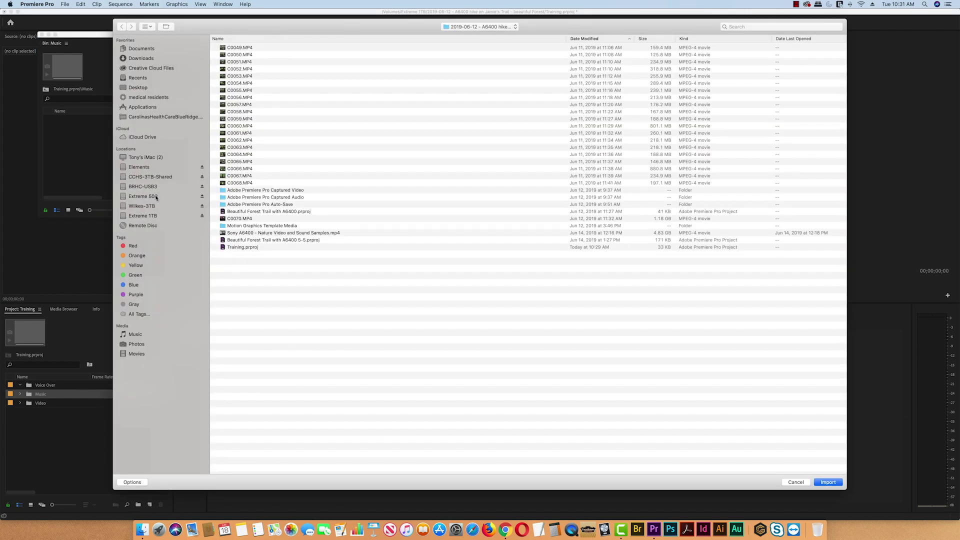
click(158, 196)
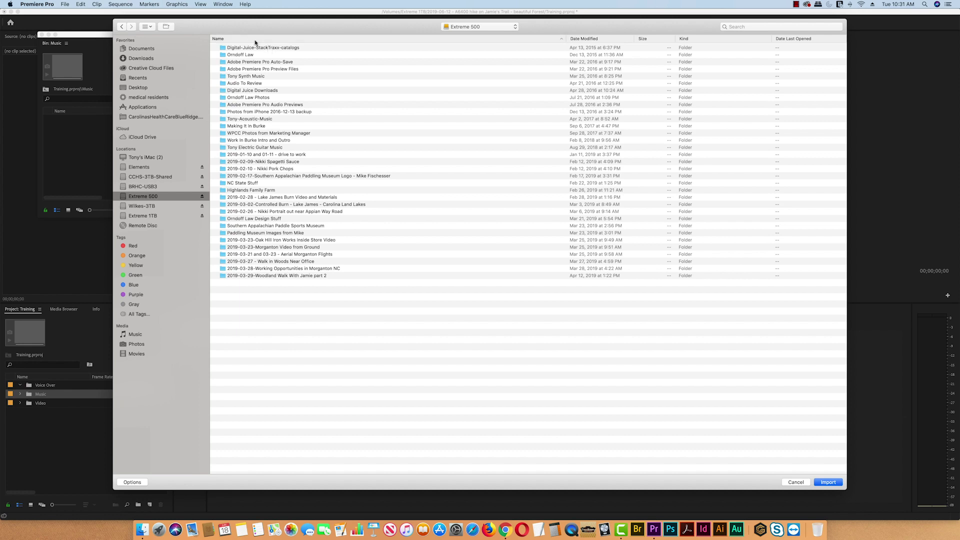
click(254, 40)
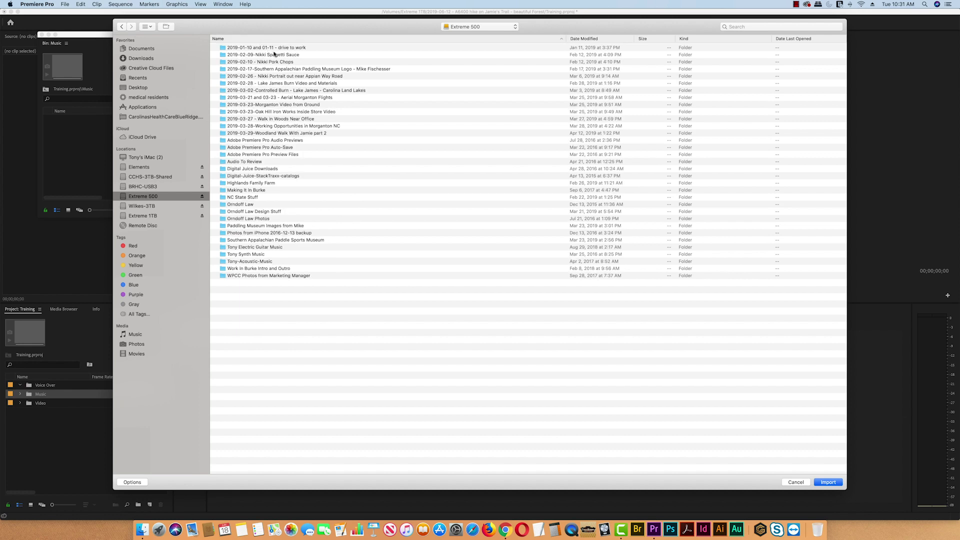
double_click(264, 169)
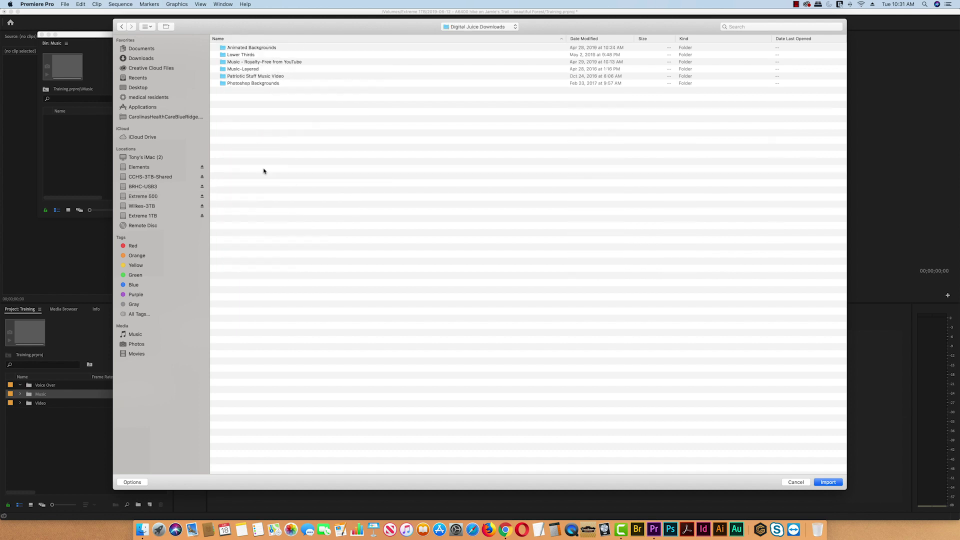
double_click(223, 69)
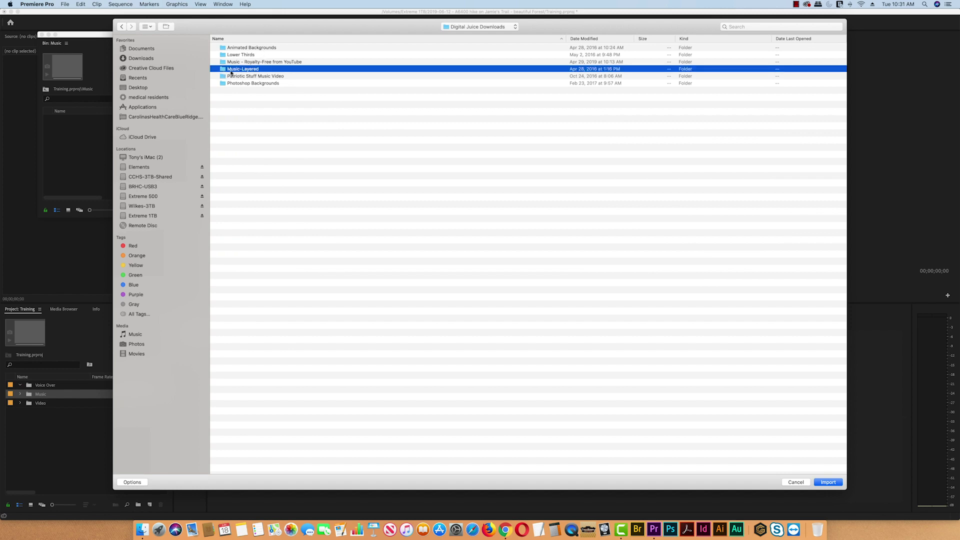
click(690, 40)
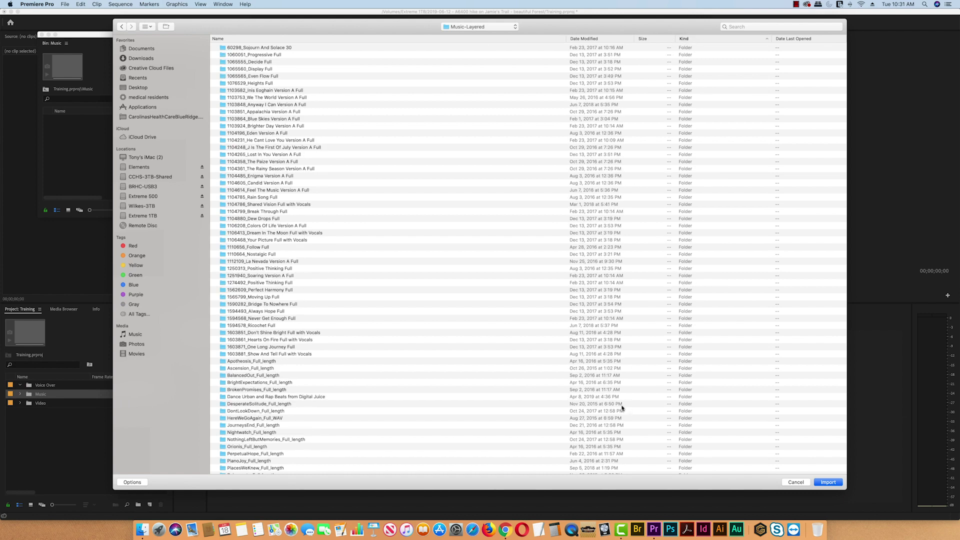
scroll(674, 400, down, 10)
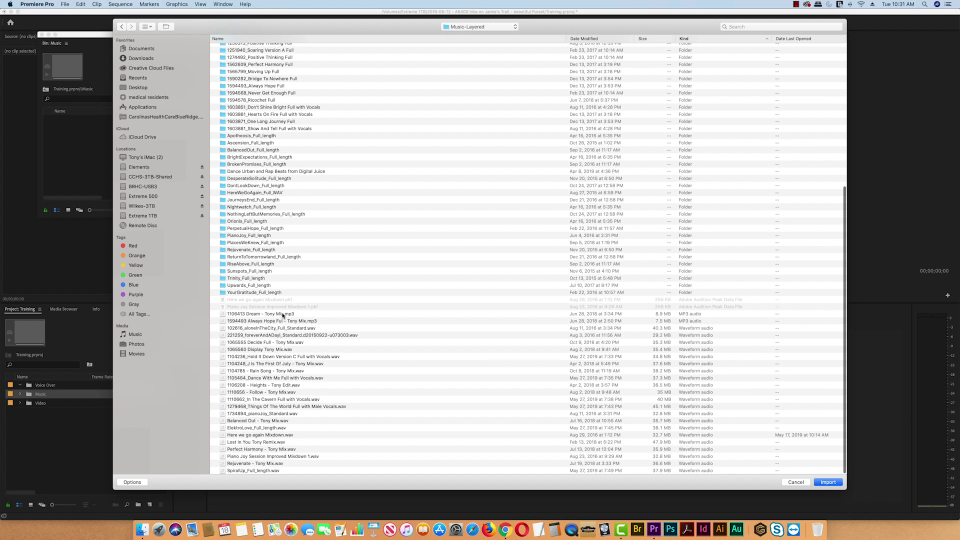
click(284, 314)
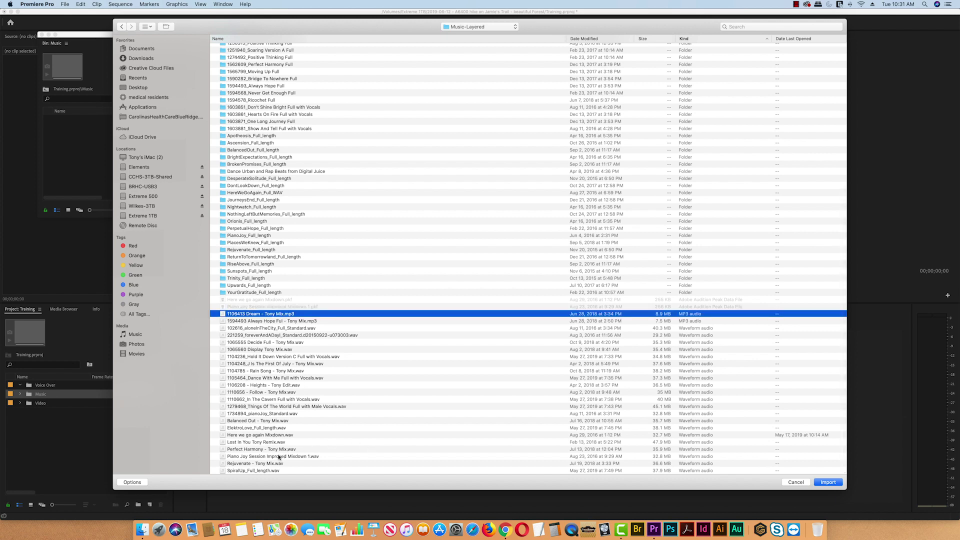
shift+click(272, 470)
click(827, 483)
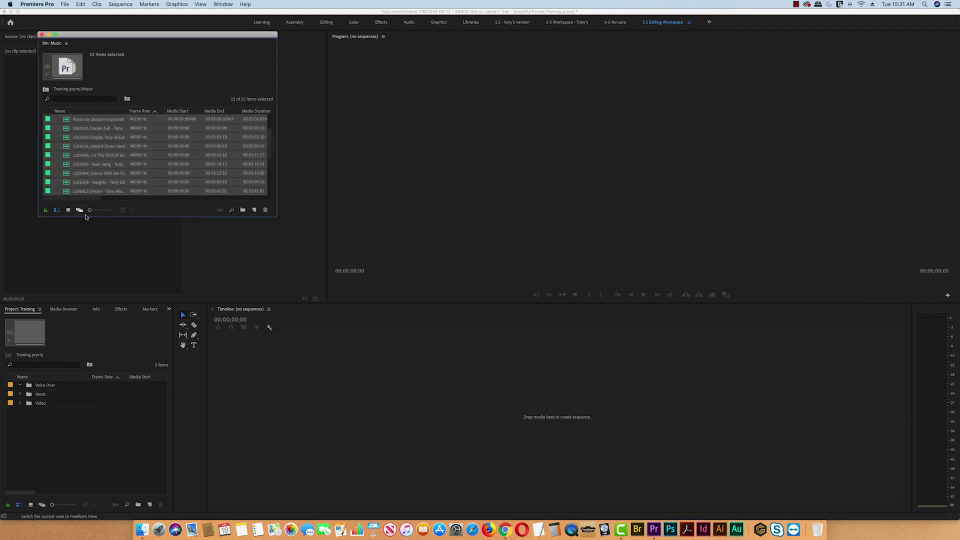
Expand the Music bin in the project list and select the Here we go again Mixdown track
click(42, 35)
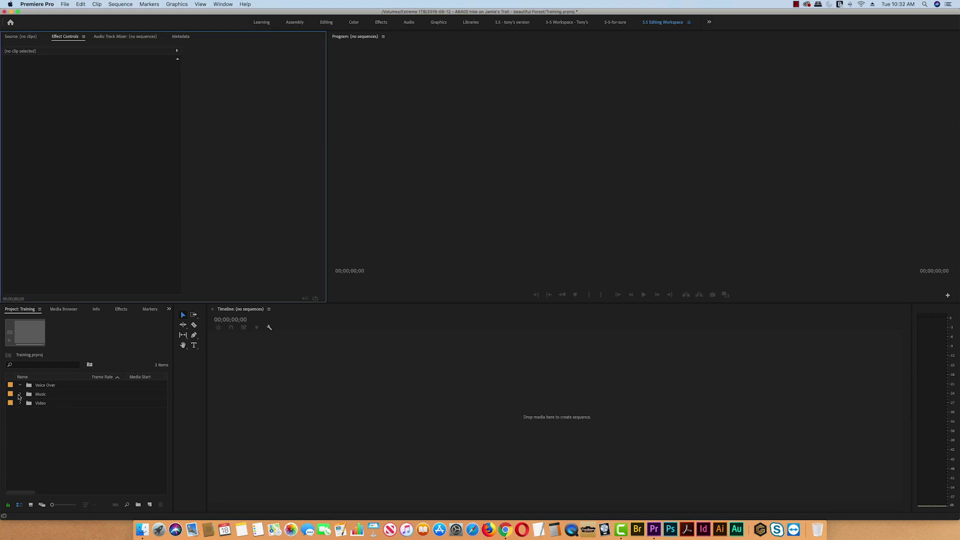
click(20, 393)
click(20, 394)
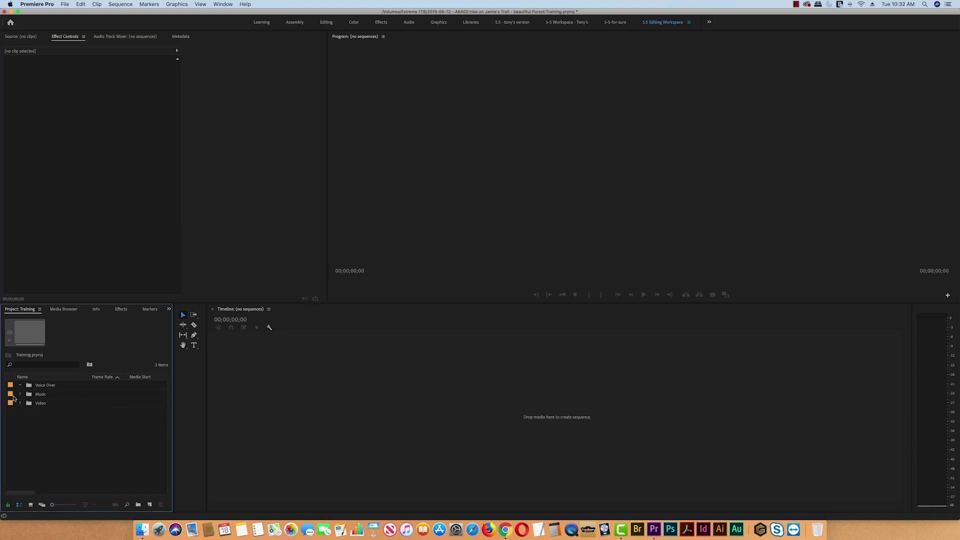
click(20, 395)
click(20, 393)
double_click(31, 396)
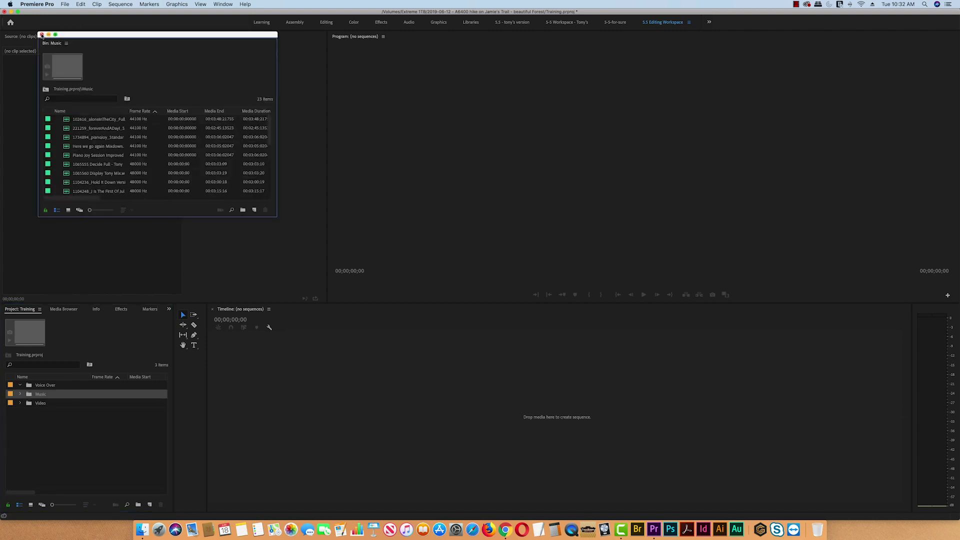
click(42, 35)
click(20, 394)
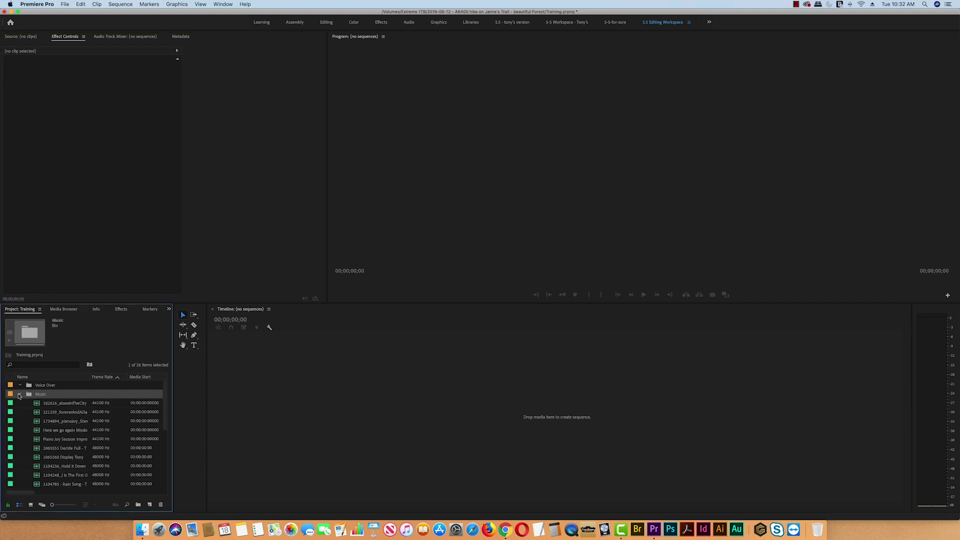
click(38, 432)
Play Here we go again Mixdown from the start and again from about one minute in
double_click(38, 431)
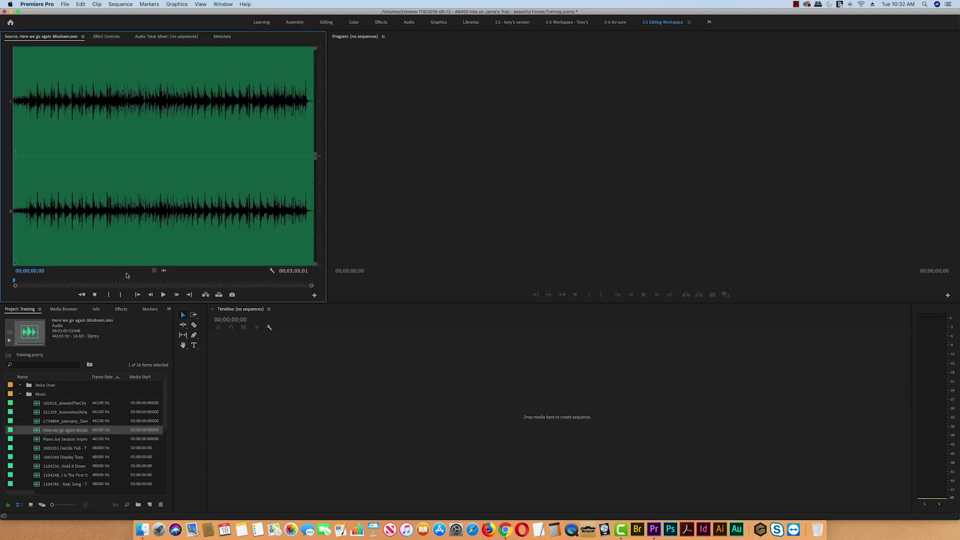
click(163, 295)
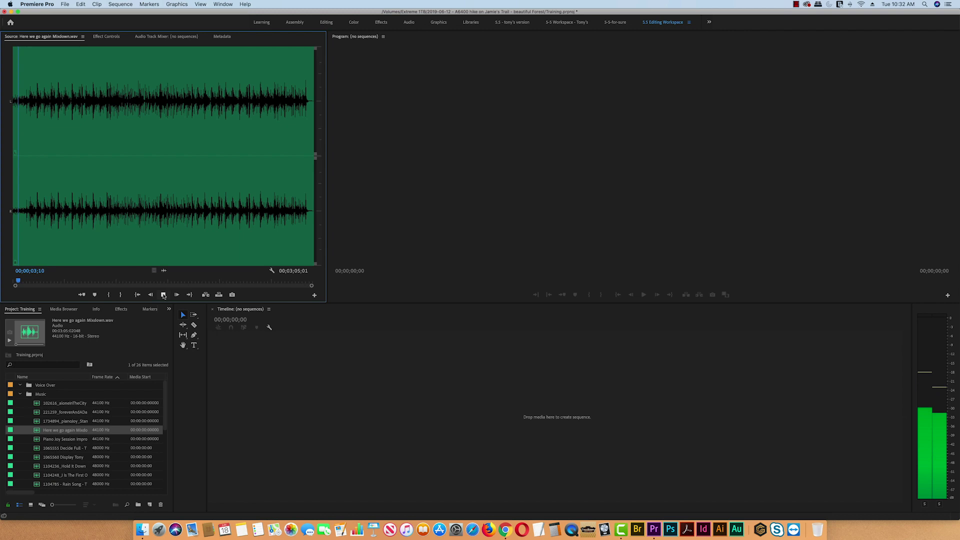
click(163, 295)
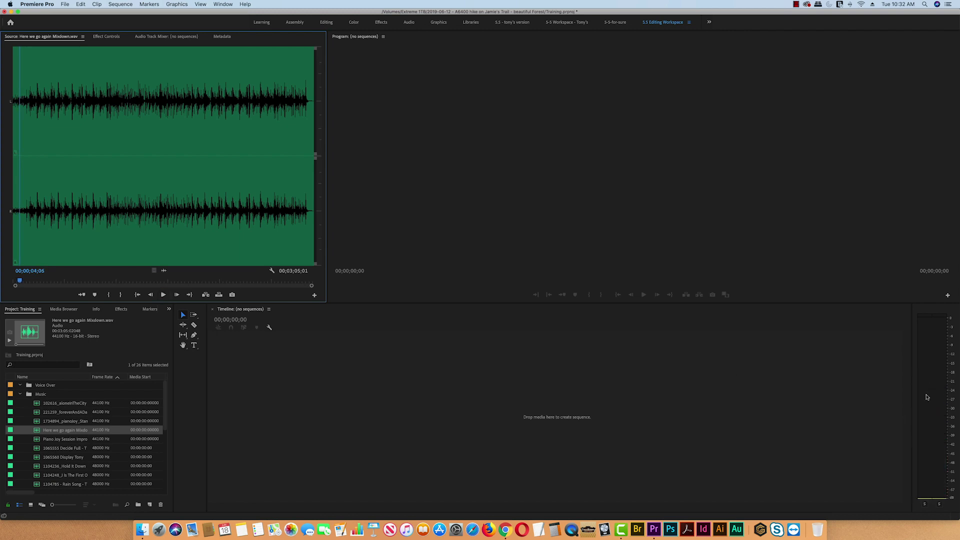
click(122, 211)
click(191, 220)
drag(190, 283, 110, 280)
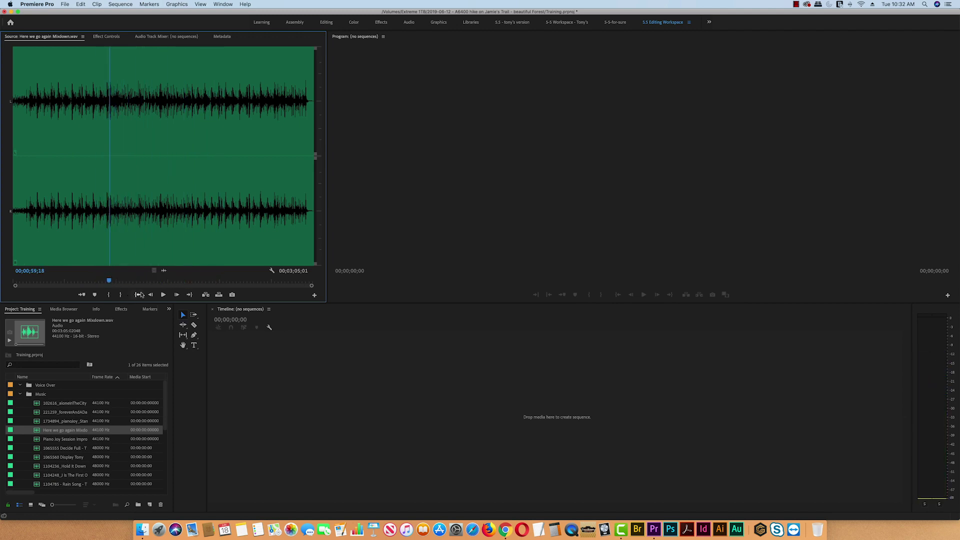
click(162, 295)
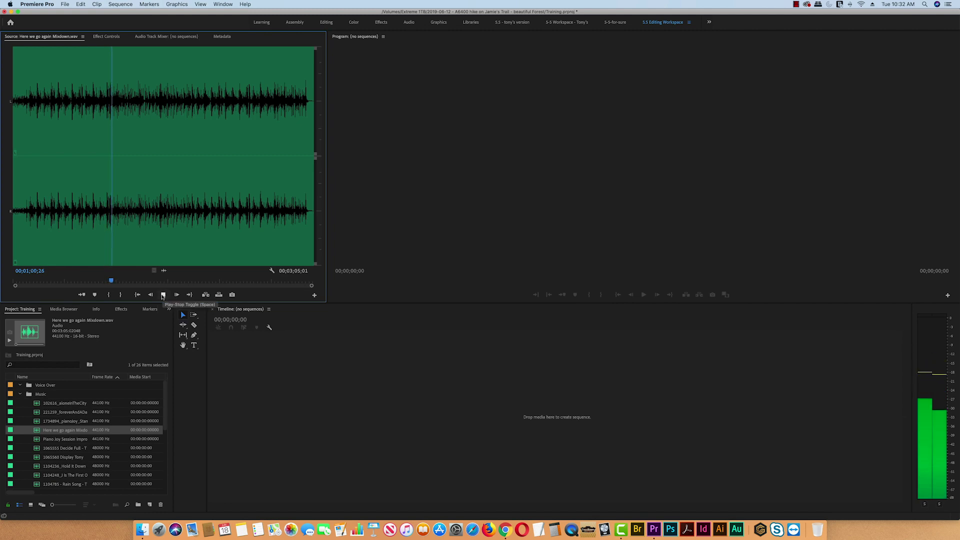
click(163, 295)
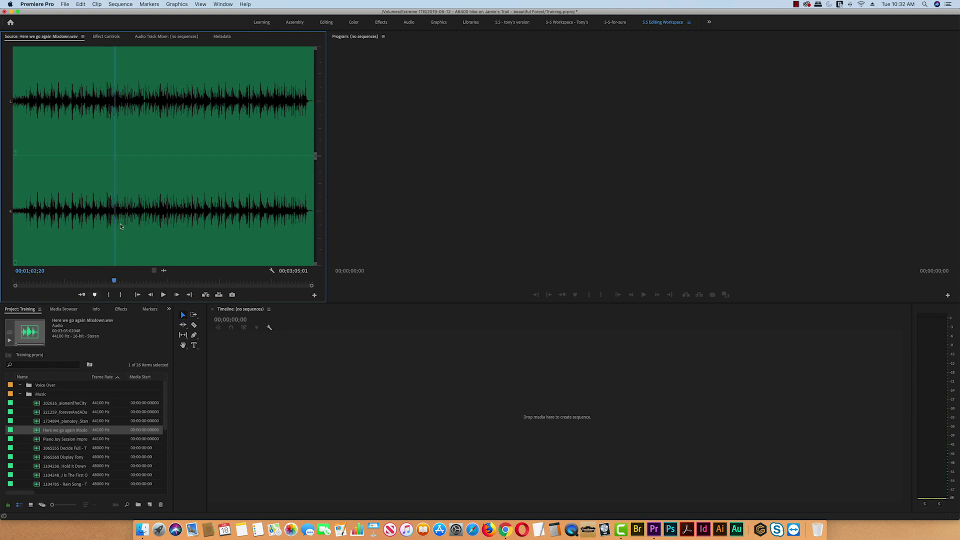
click(20, 394)
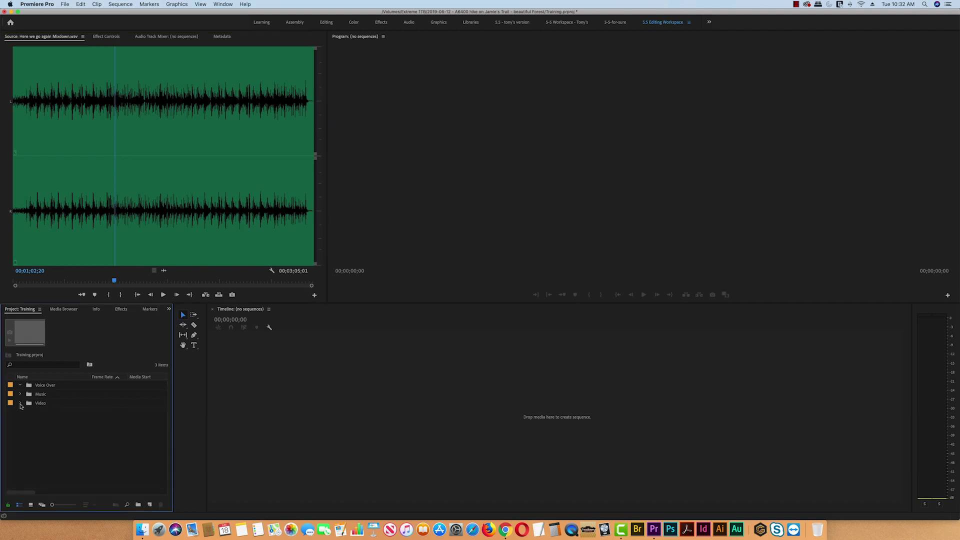
Load C0052.MP4 into a zoomed, widened Source monitor and play through the canopy shot
click(20, 403)
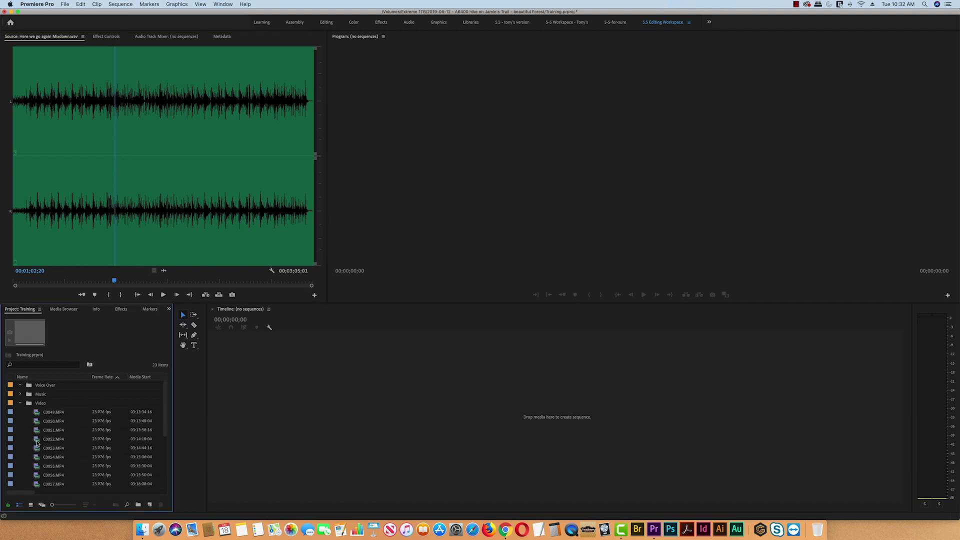
double_click(39, 439)
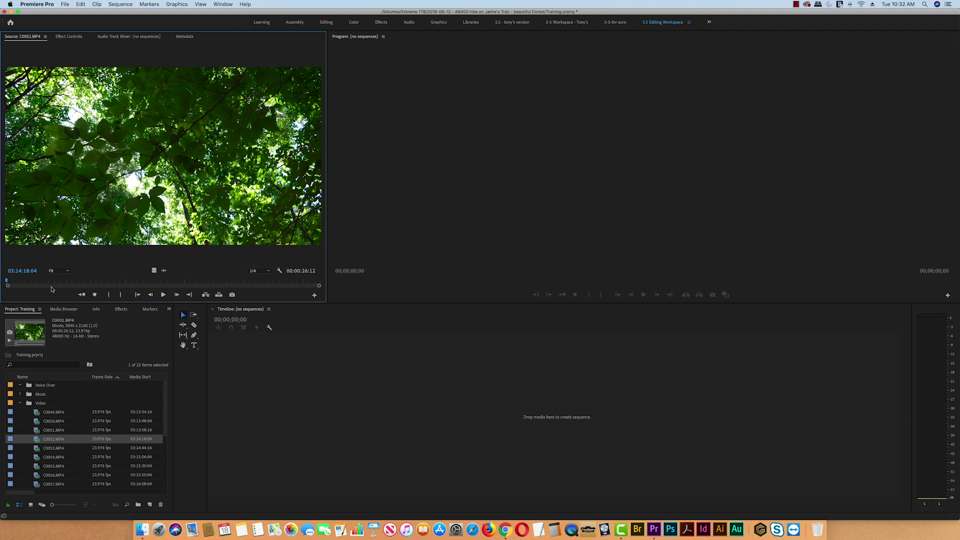
drag(8, 287, 217, 283)
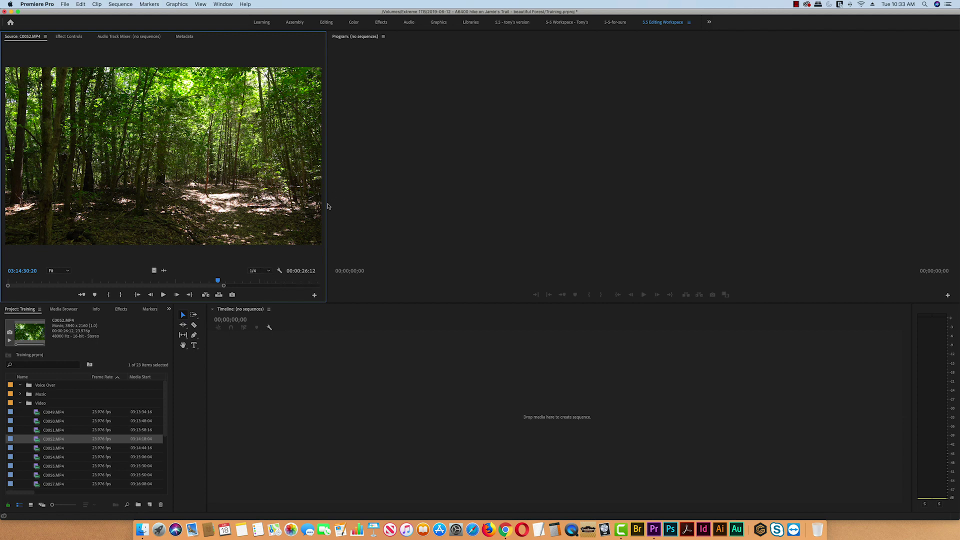
drag(327, 204, 417, 207)
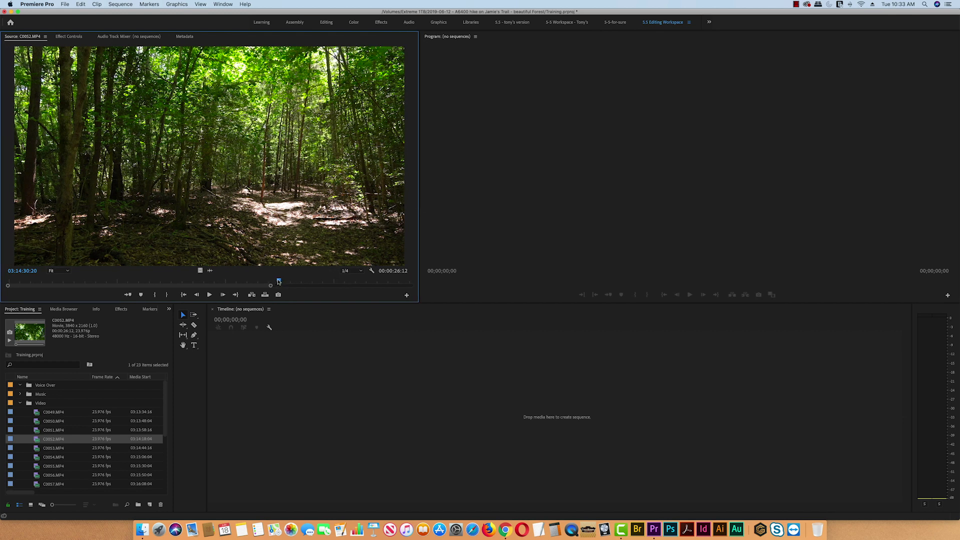
drag(279, 282, 151, 281)
click(210, 295)
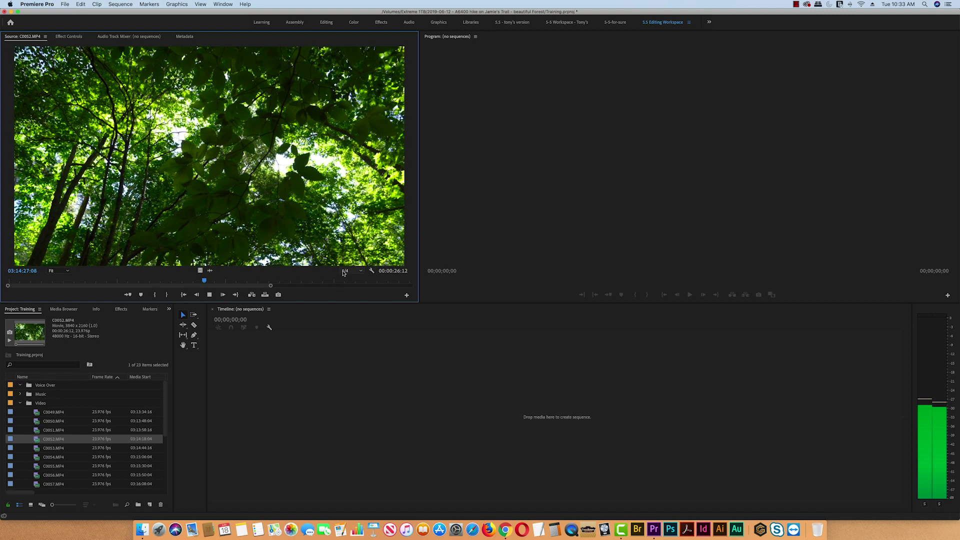
click(209, 295)
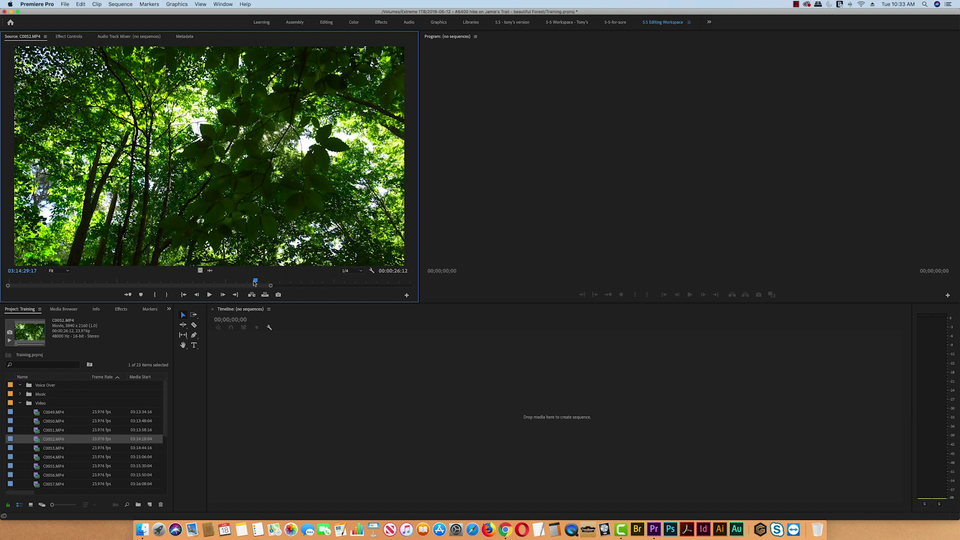
drag(256, 280, 294, 280)
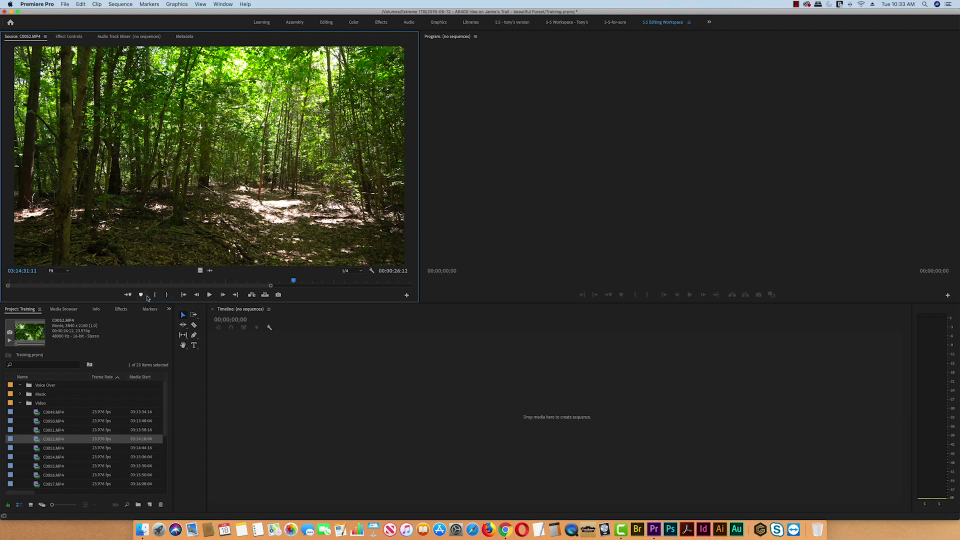
Mark In and Out points on C0052, cue the forest path frame, and collapse the Video bin
click(154, 294)
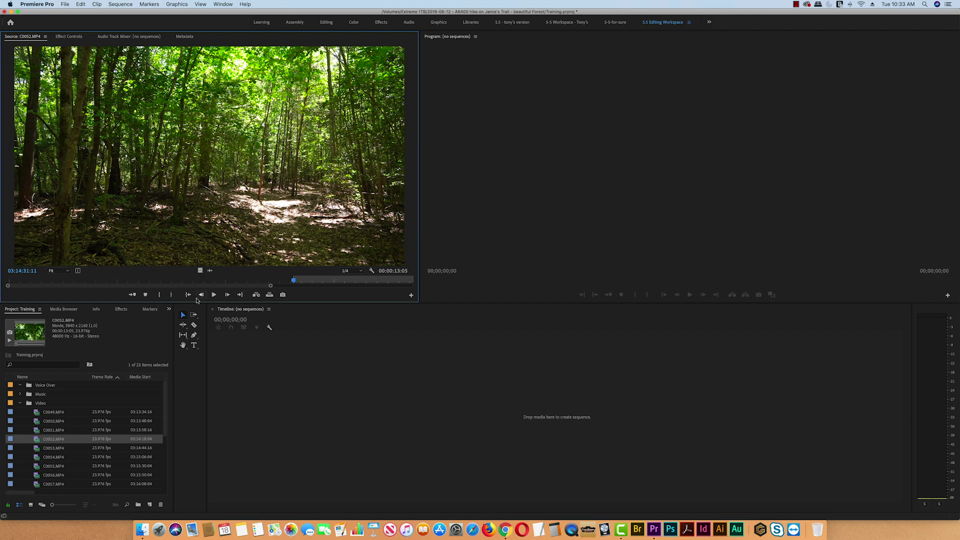
click(214, 295)
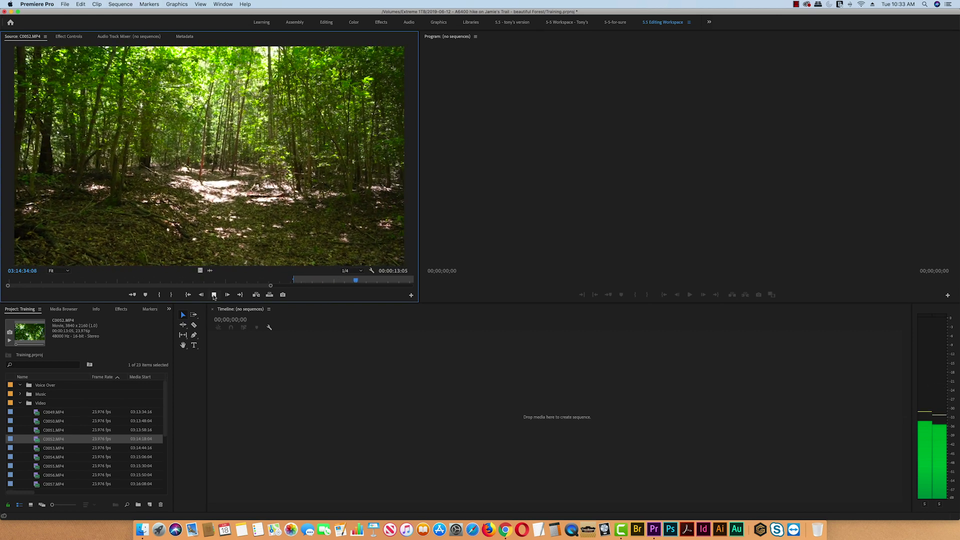
click(214, 295)
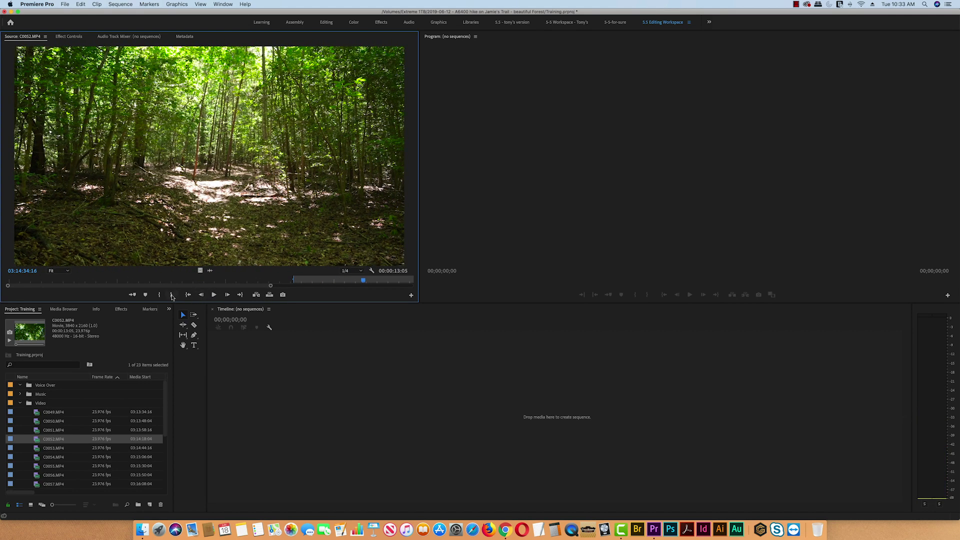
click(171, 295)
key(space)
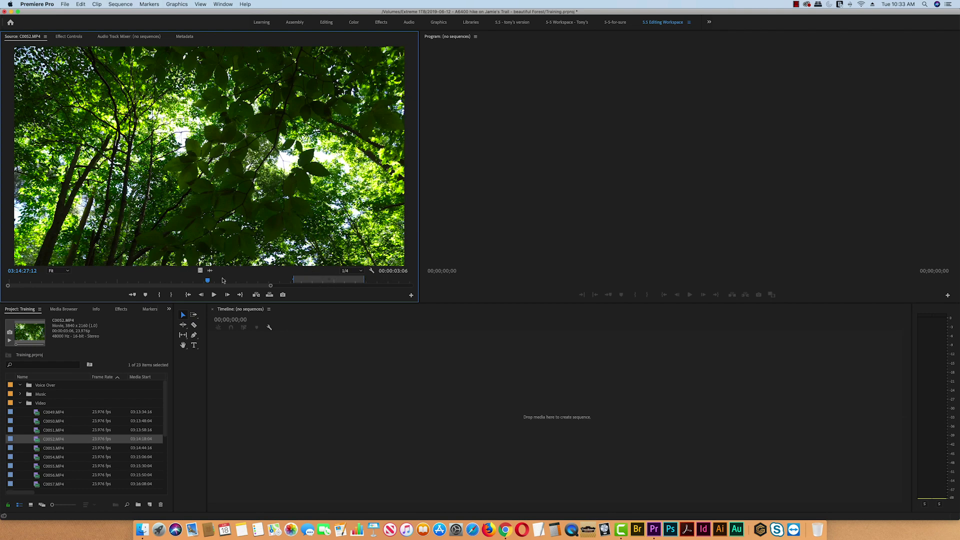
drag(205, 282, 315, 281)
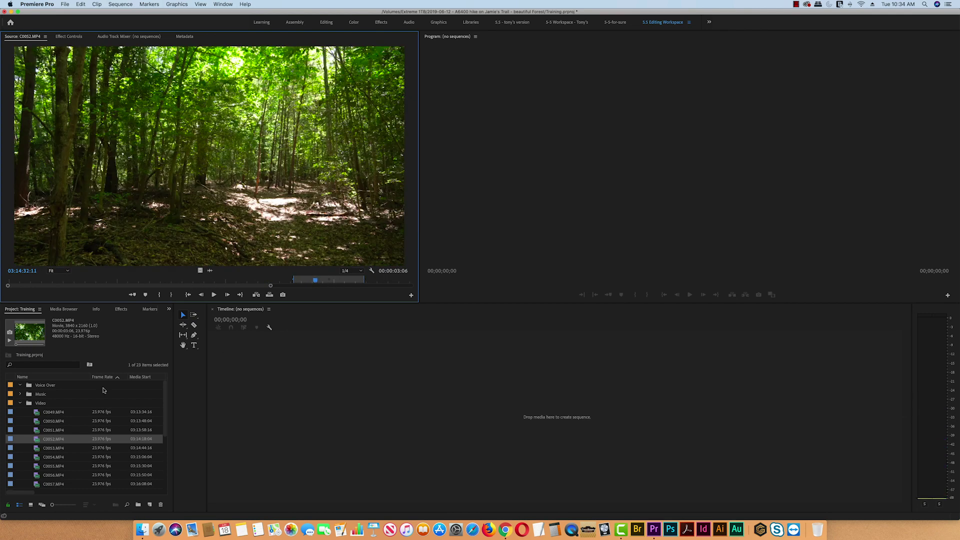
click(20, 403)
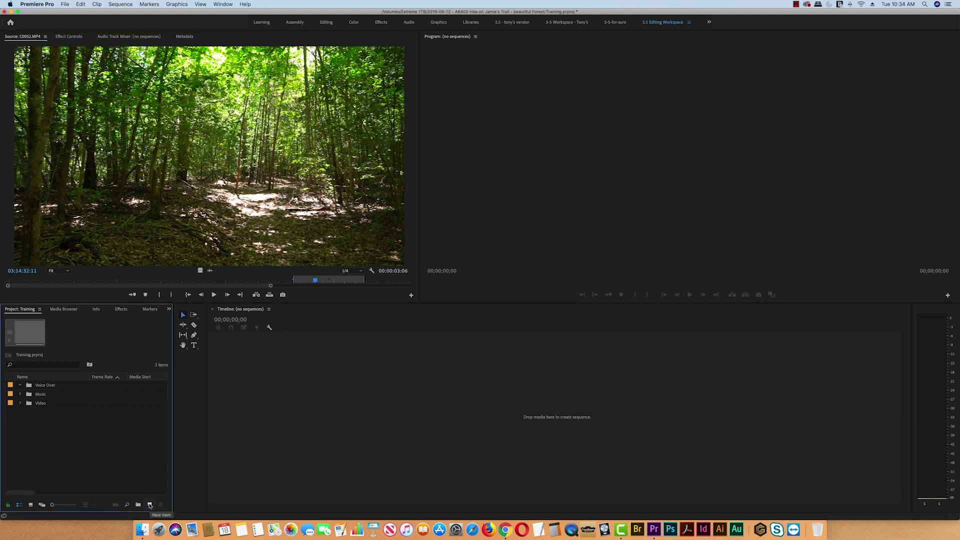
Start a new sequence using the AVCHD 1080p24 preset
click(150, 505)
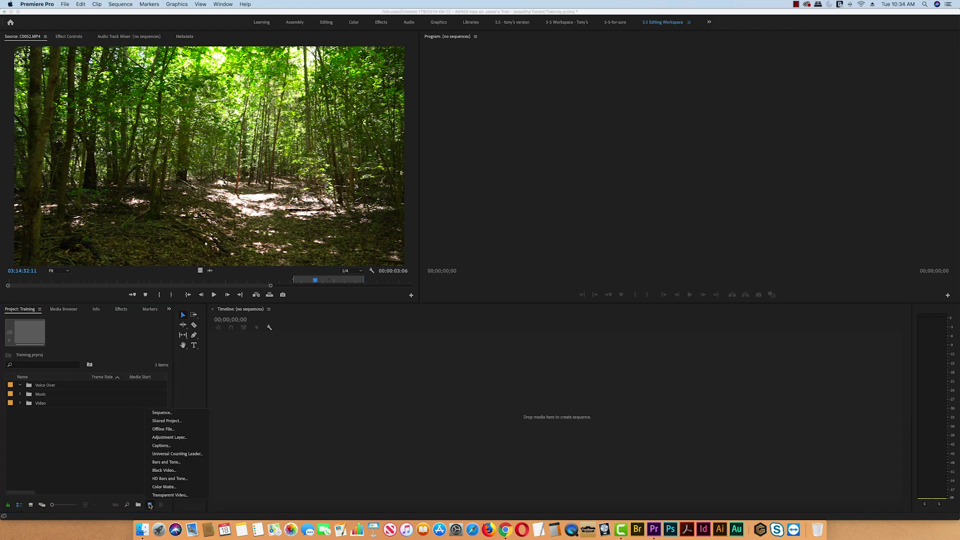
click(167, 413)
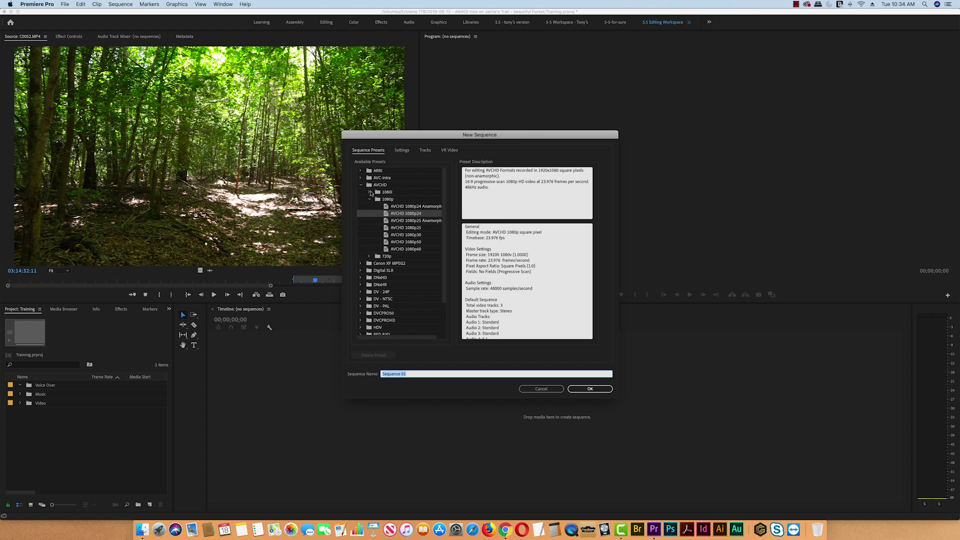
click(362, 186)
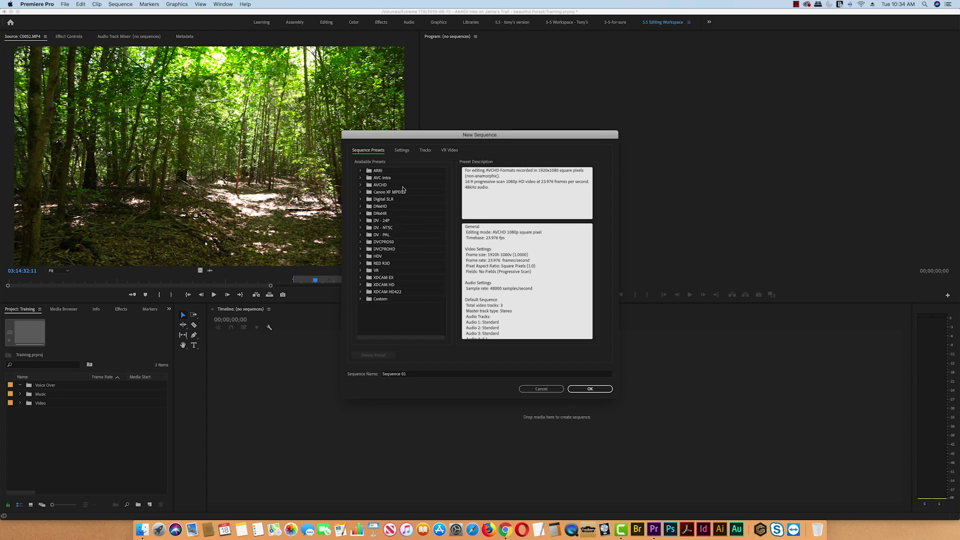
click(361, 186)
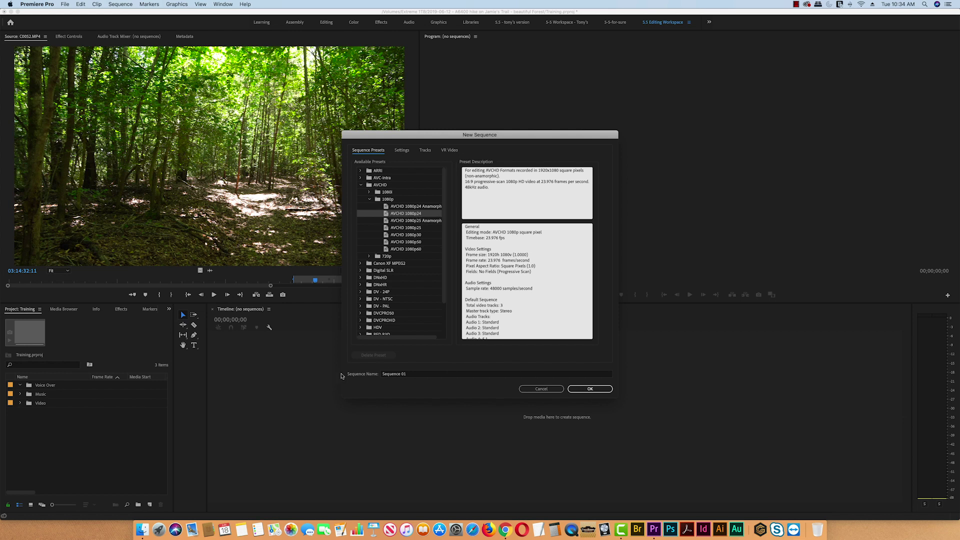
Rename Sequence 01 to 'Sample Timeline' and create the sequence
click(411, 377)
drag(407, 374, 370, 374)
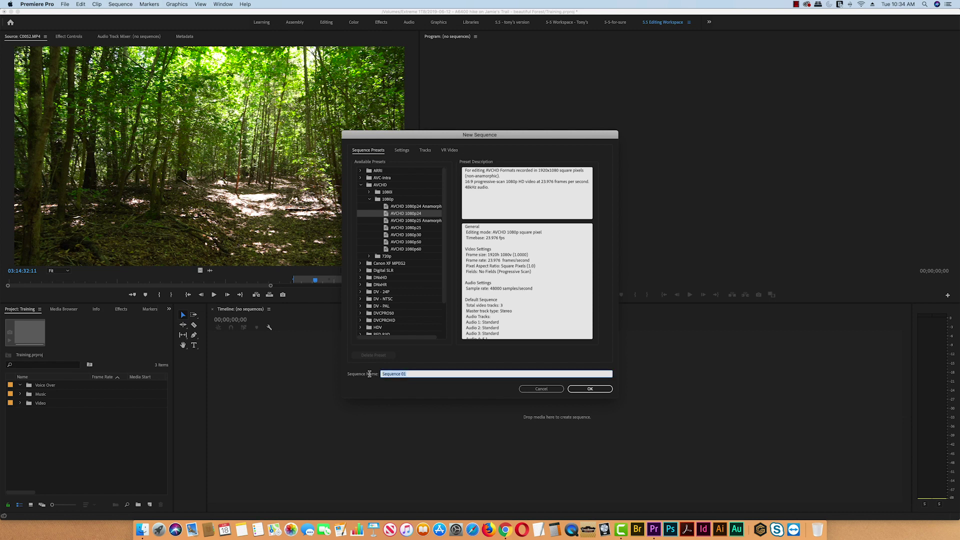
text(Sample Timeline)
click(593, 389)
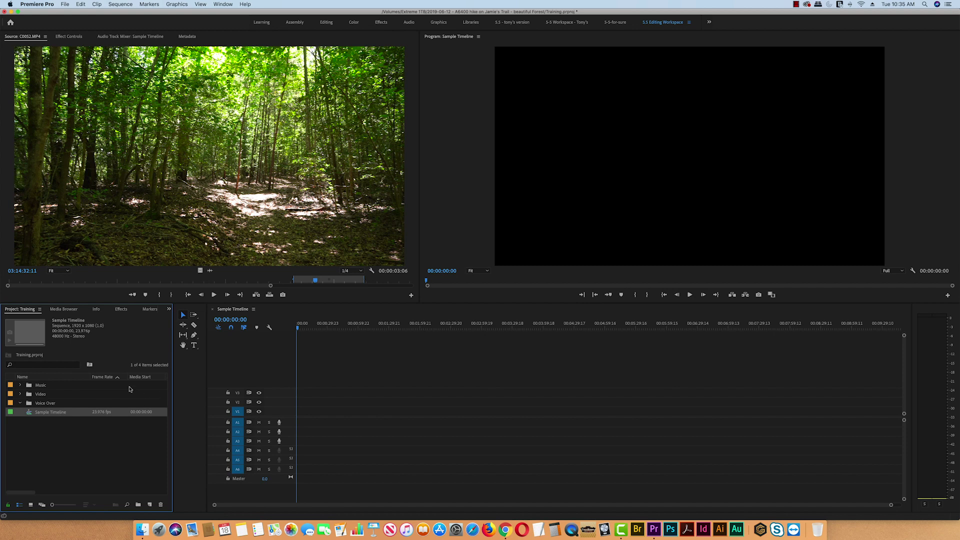
Drop the forest path clip C0052.MP4 onto V1/A1 at the start, keeping existing sequence settings
click(20, 401)
drag(305, 235, 298, 422)
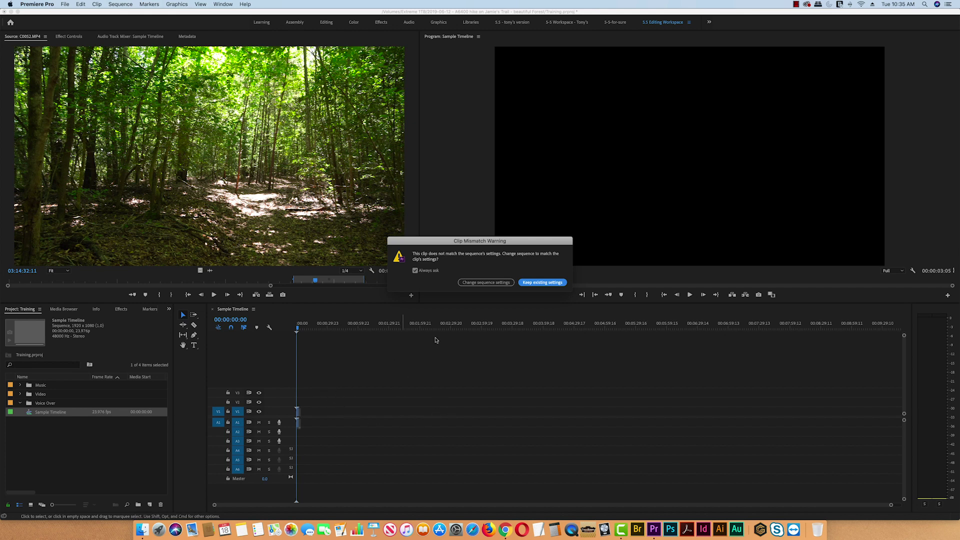
click(543, 283)
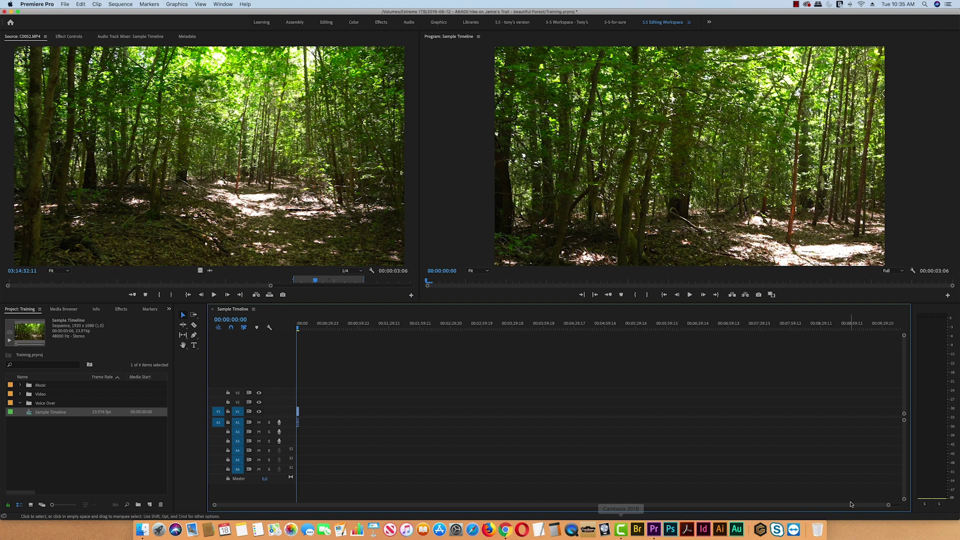
drag(889, 506, 672, 502)
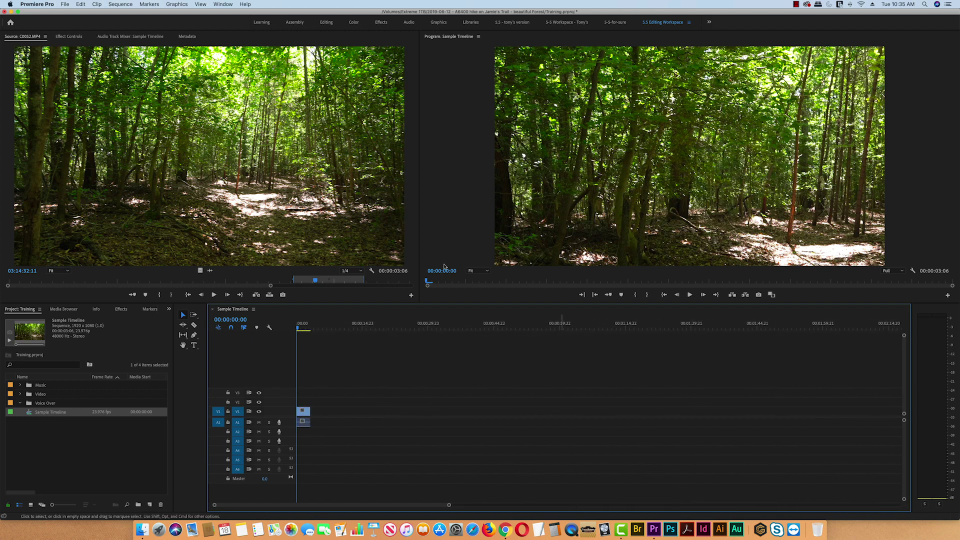
Enlarge the A1 track and extend C0052.MP4's end so Sample Timeline runs 00:00:04:23
click(306, 414)
drag(289, 426, 289, 459)
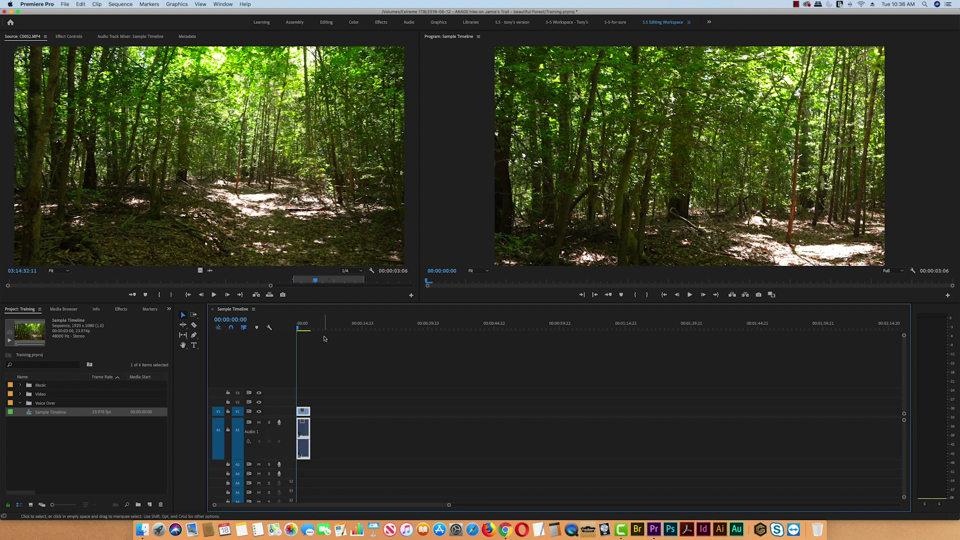
drag(448, 505, 330, 506)
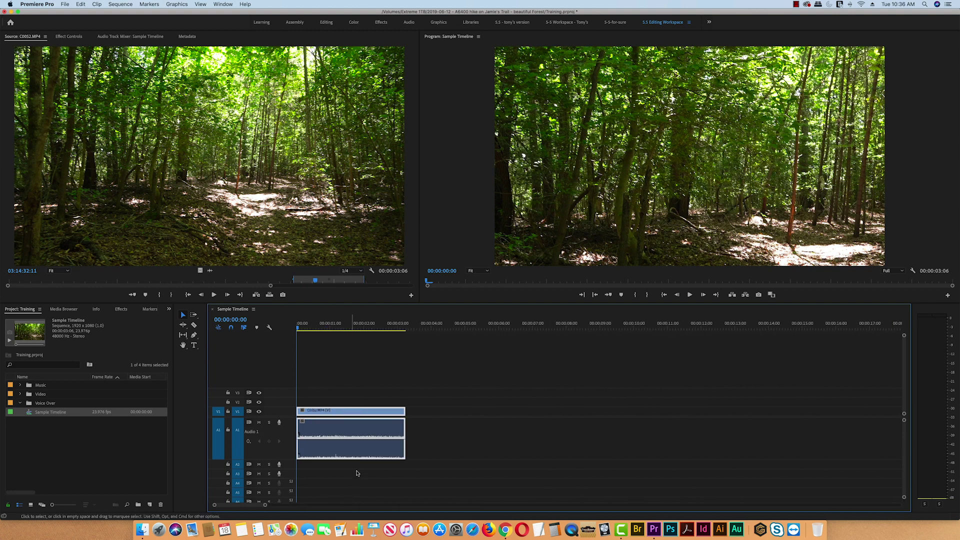
drag(293, 459, 292, 440)
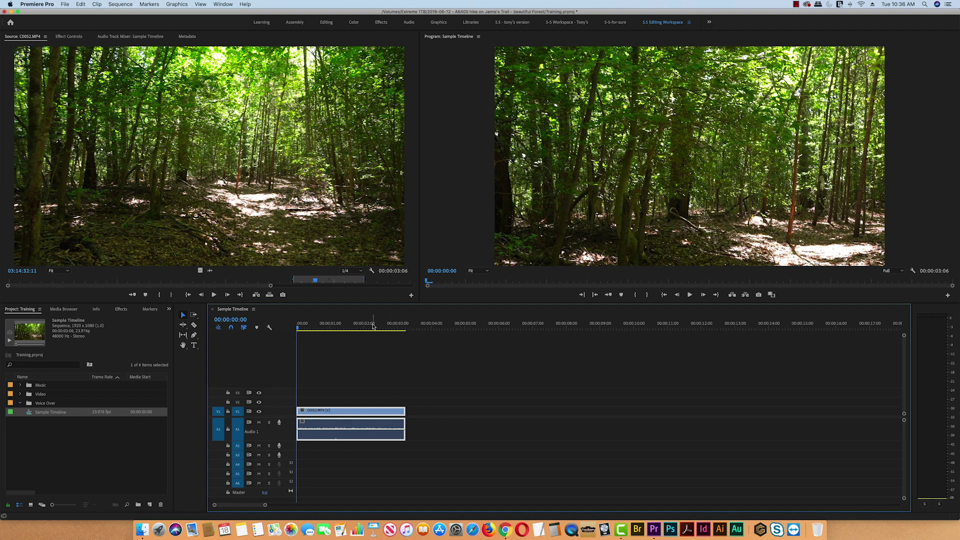
drag(378, 325, 439, 330)
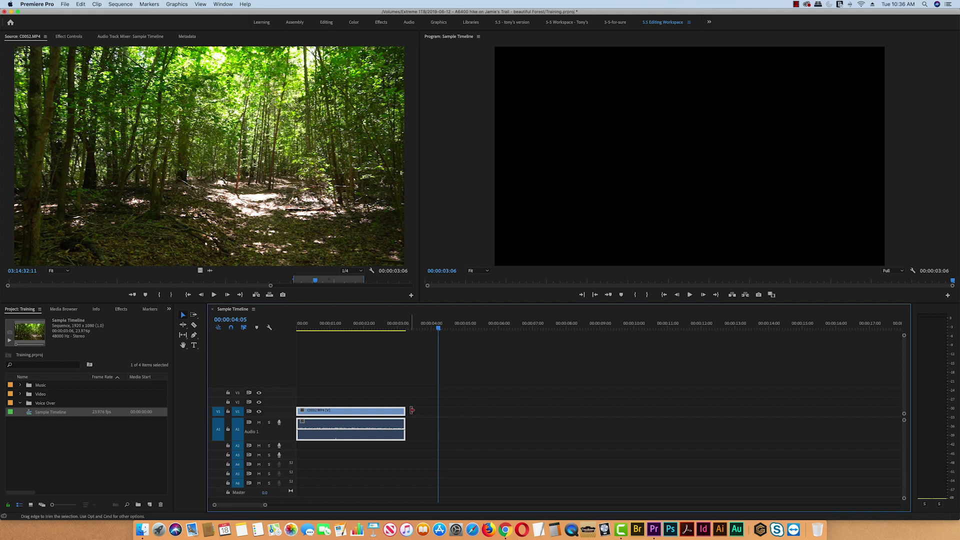
drag(404, 411, 460, 413)
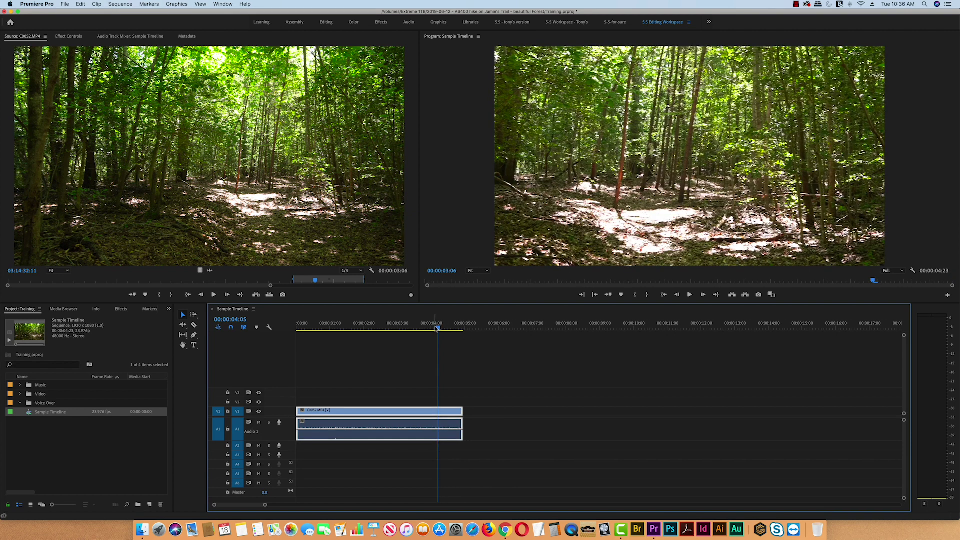
key(Home)
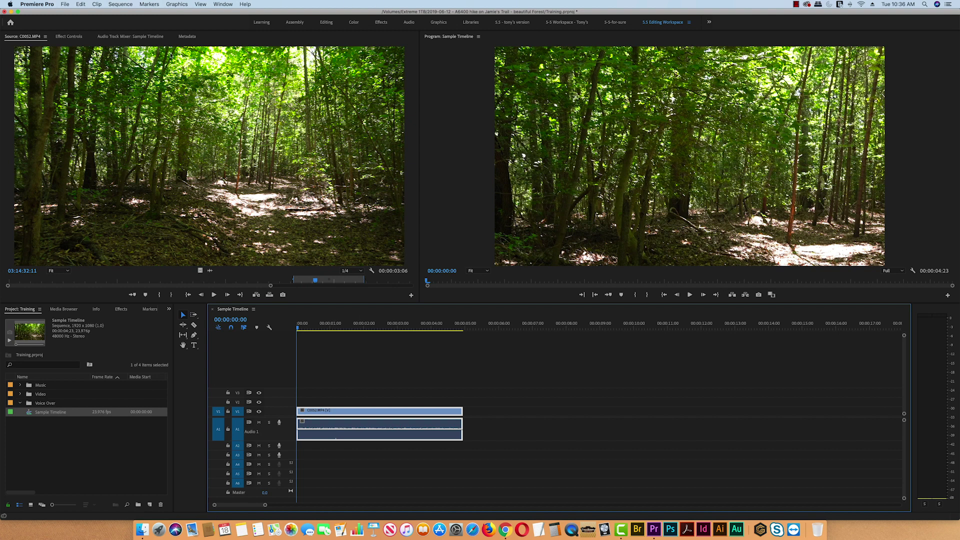
Set C0052.MP4's Scale to 80.1 and Position to 442.0, 401.0 in Effect Controls
click(68, 38)
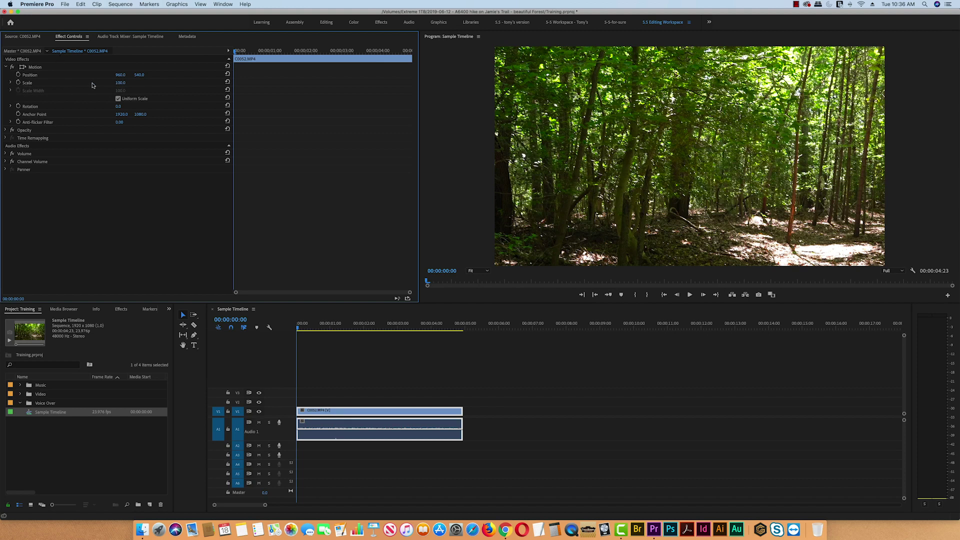
click(10, 82)
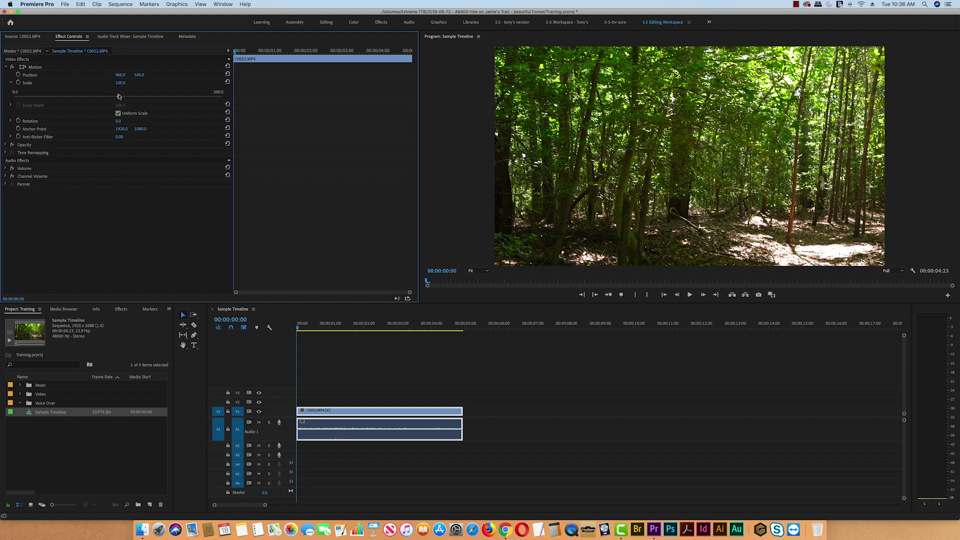
drag(119, 98, 64, 97)
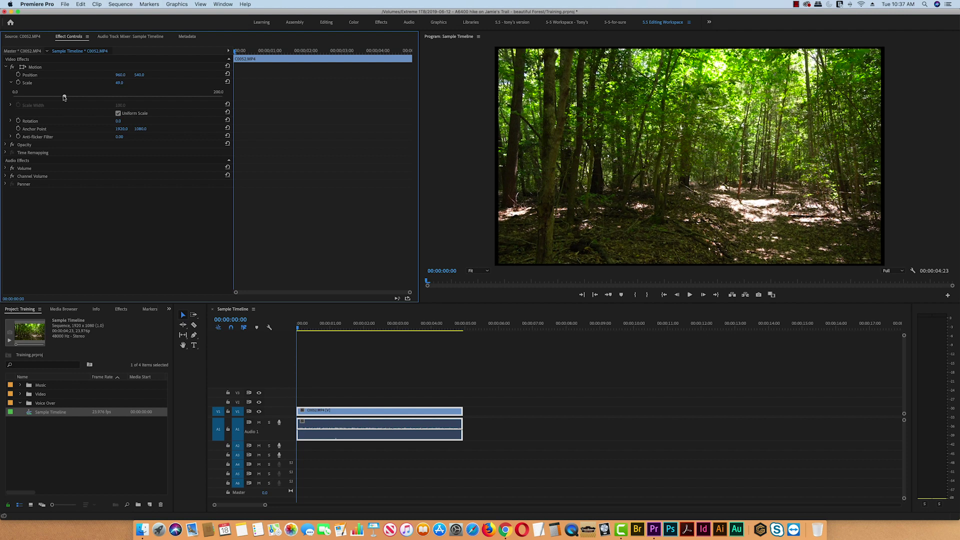
drag(64, 97, 96, 98)
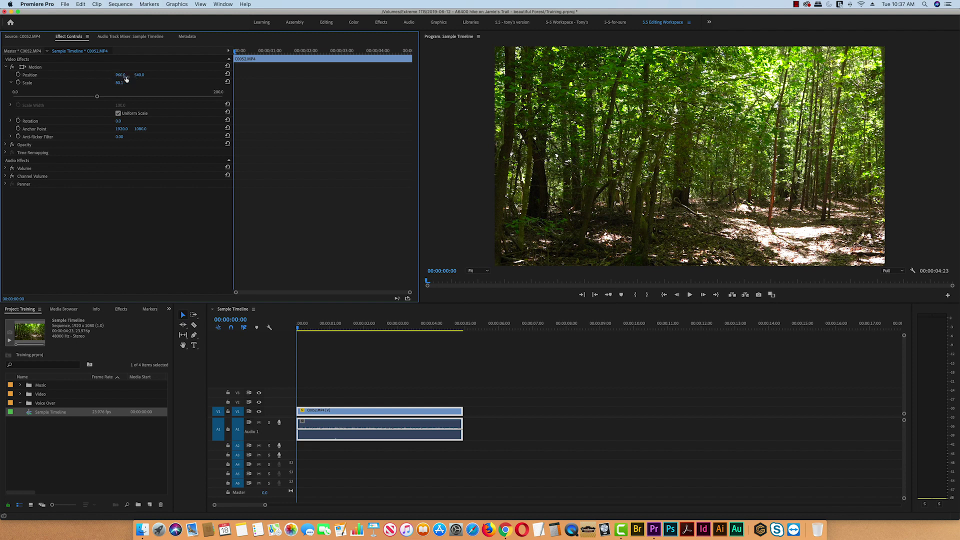
drag(125, 75, 105, 76)
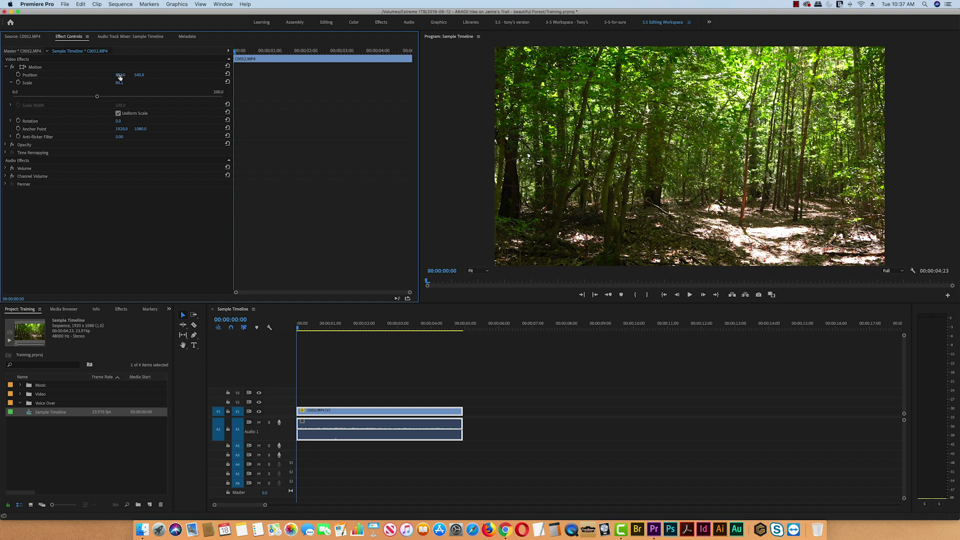
mouse_move(120, 77)
mouse_down()
mouse_move(45, 75)
mouse_move(136, 76)
mouse_up()
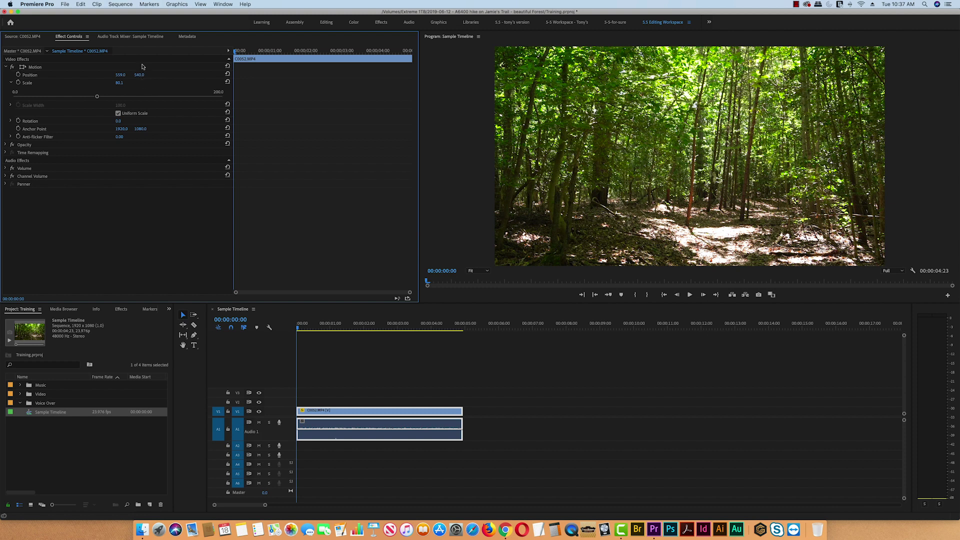
mouse_move(139, 75)
mouse_down()
mouse_move(80, 74)
mouse_move(130, 75)
mouse_up()
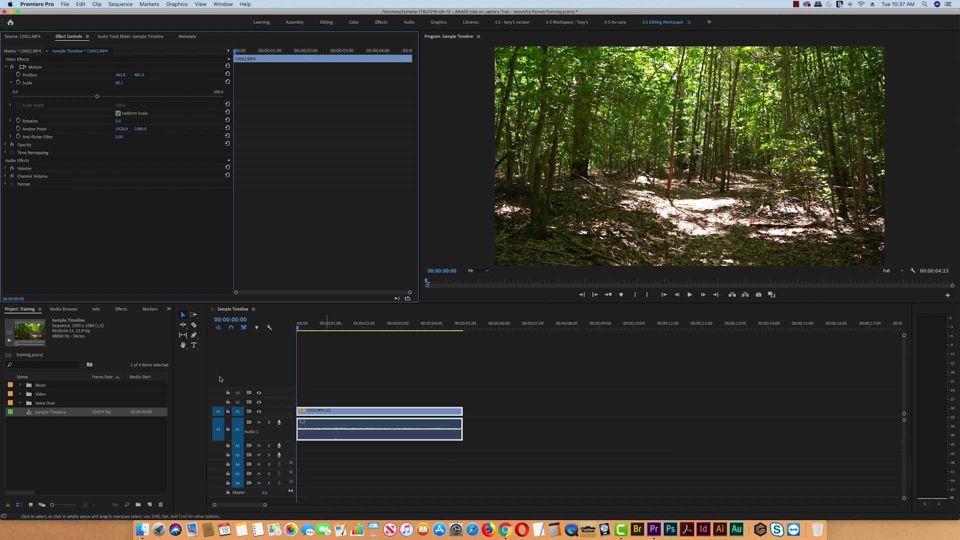
click(23, 36)
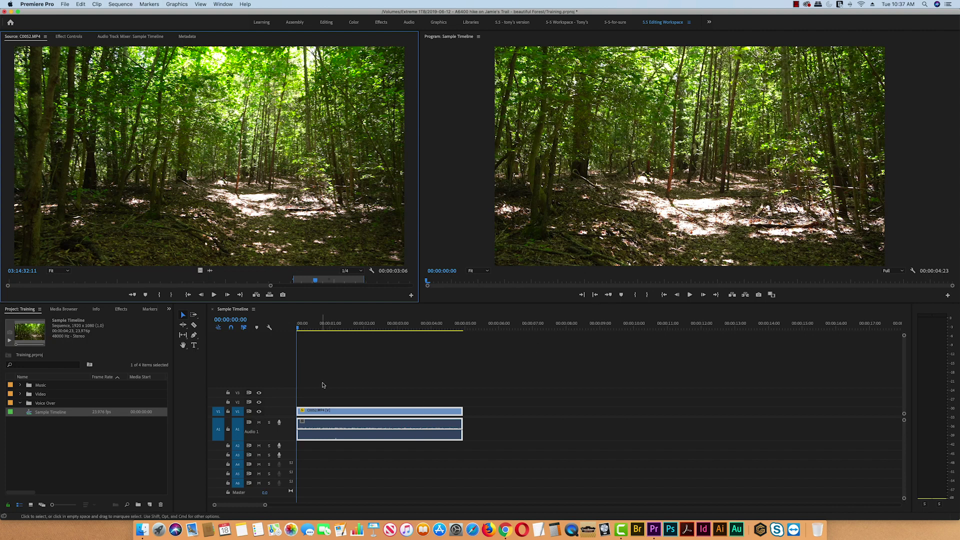
Turn on Position and Scale keyframing for C0052 at the sequence start
click(689, 295)
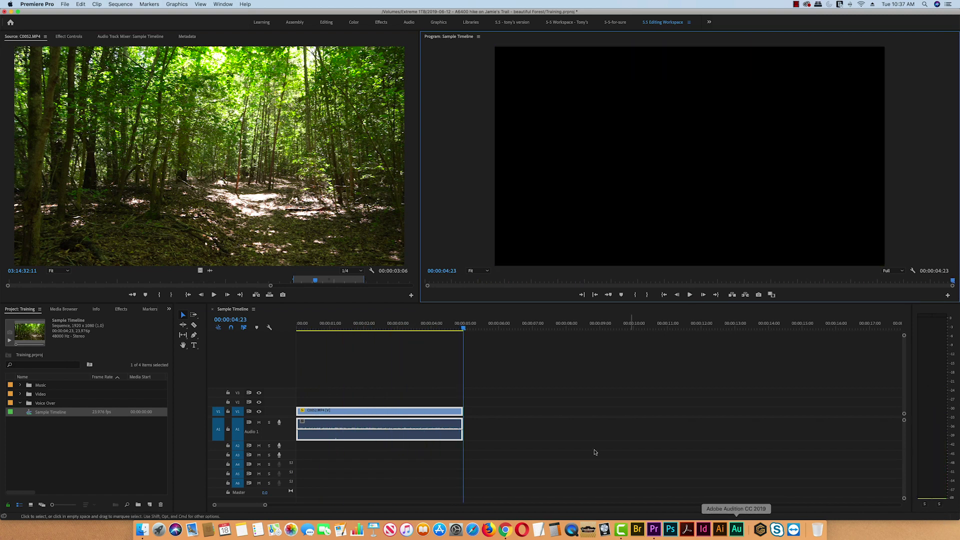
drag(463, 324, 297, 325)
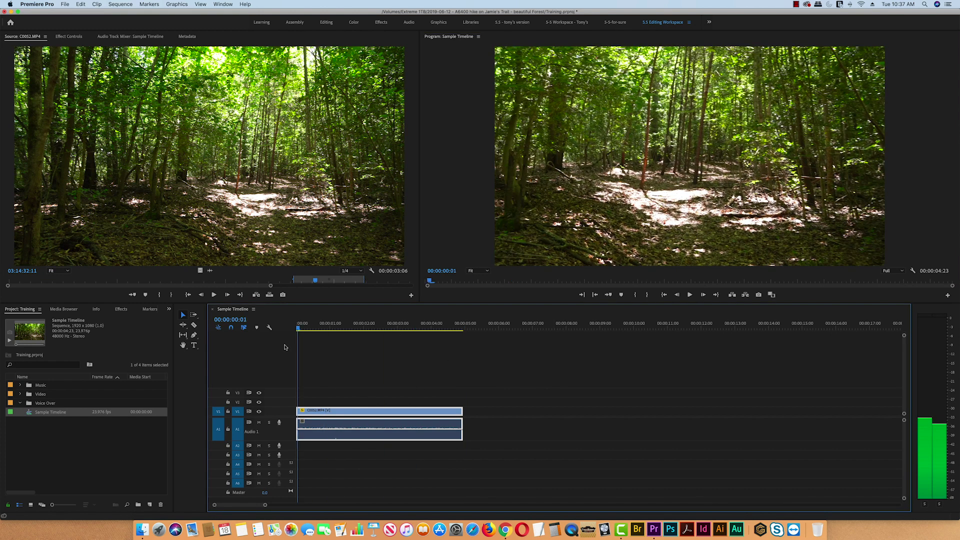
click(70, 36)
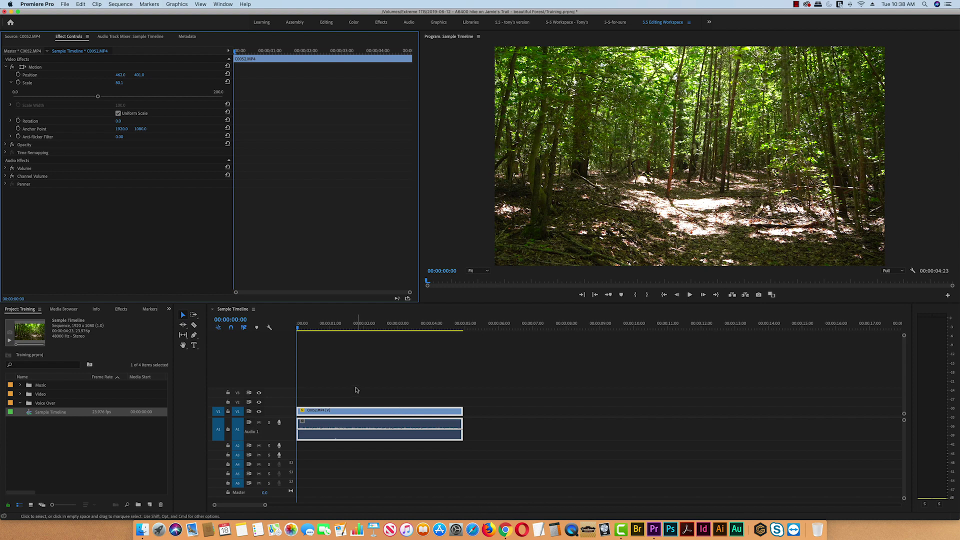
click(299, 324)
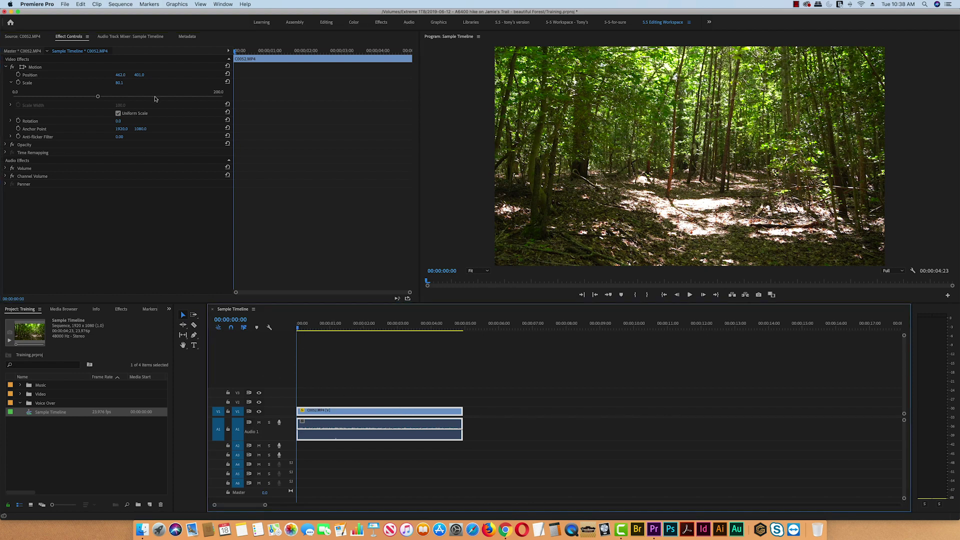
click(18, 75)
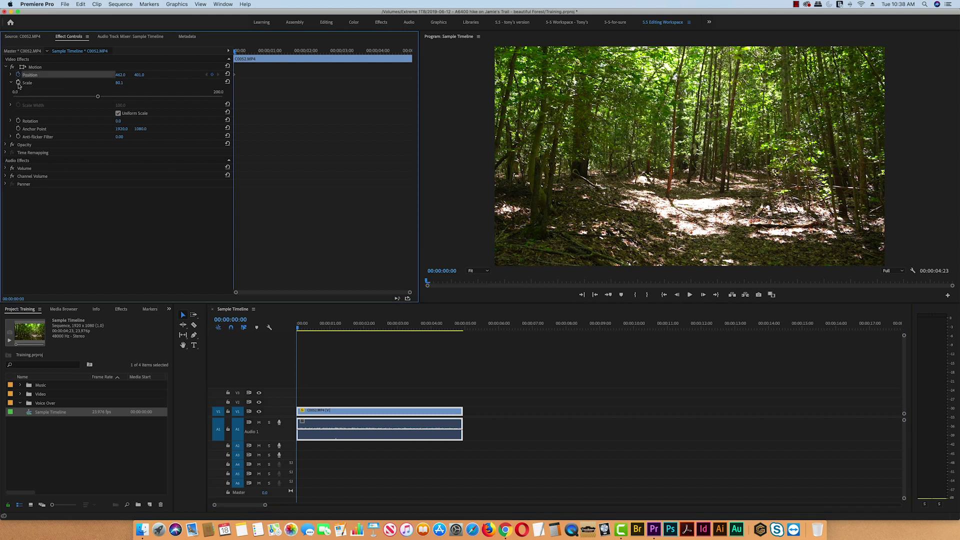
click(18, 83)
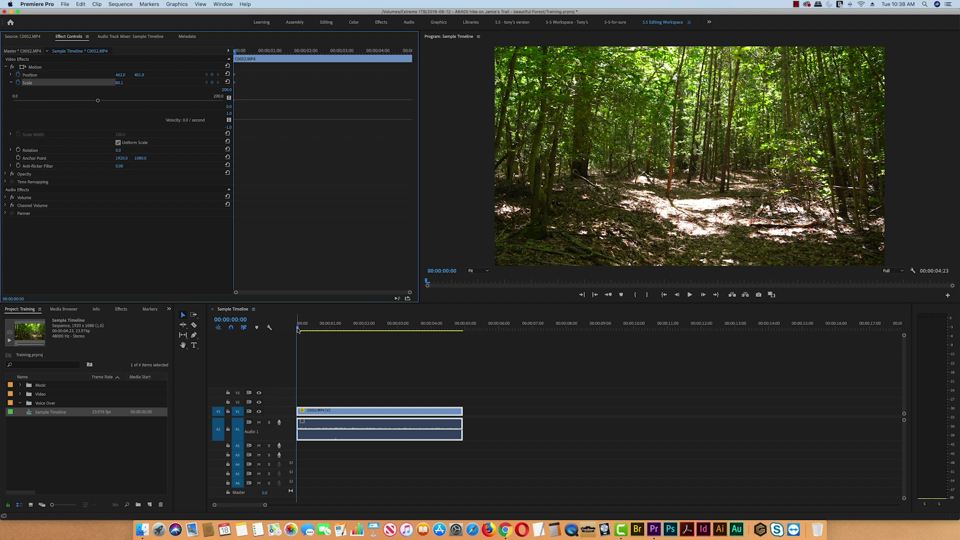
At 00:00:02:20, keyframe Scale to 59.4 and Position to 794, 461
drag(297, 330, 394, 332)
click(119, 127)
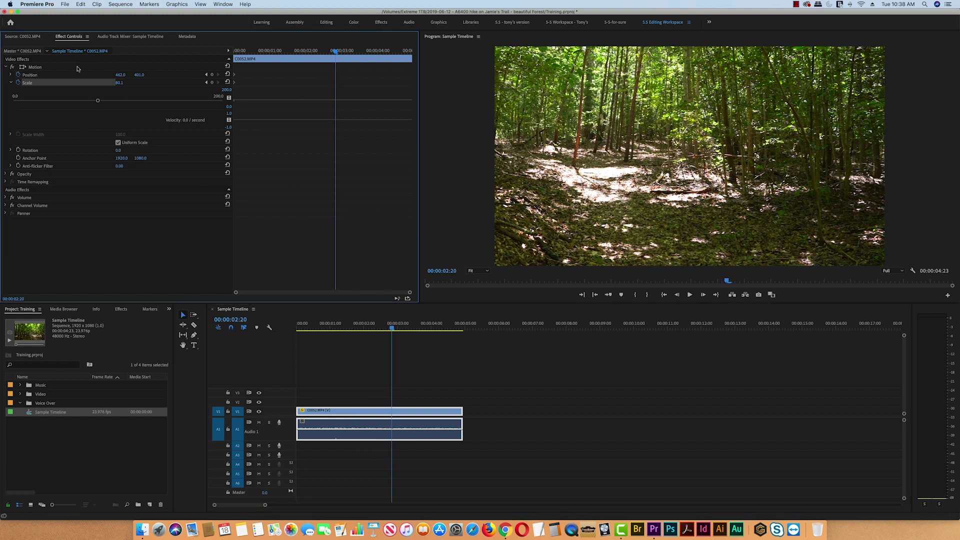
drag(98, 102, 75, 102)
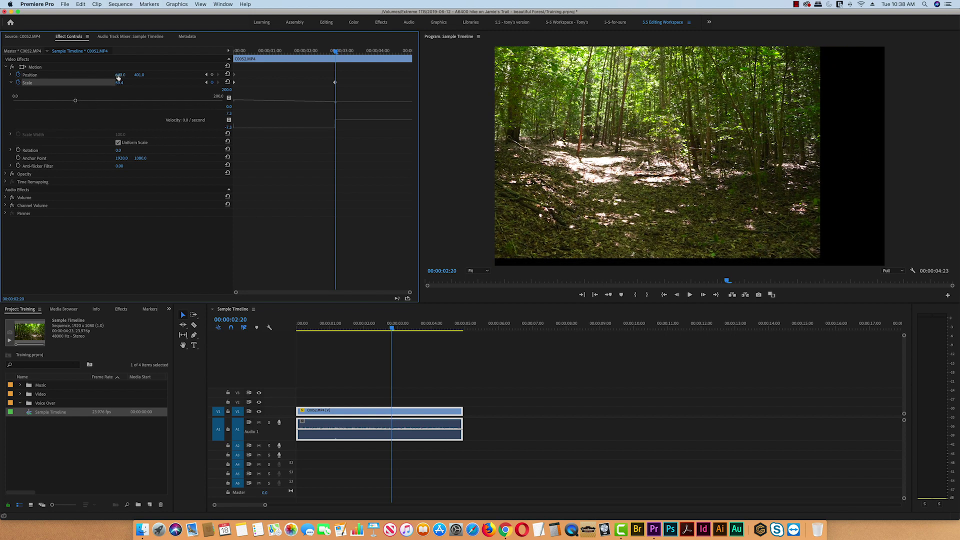
drag(119, 76, 285, 77)
drag(139, 75, 171, 75)
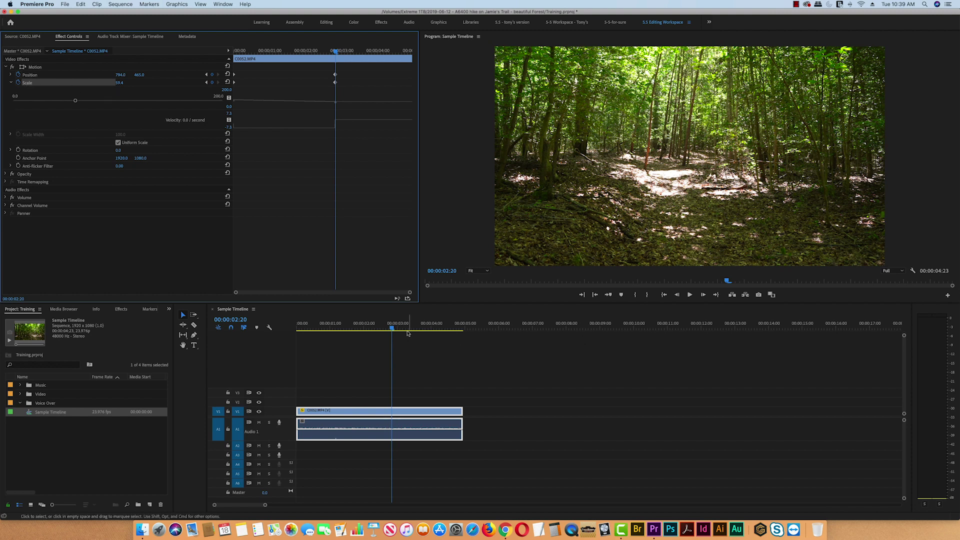
Scrub and play the sequence to review the scale and position animation
drag(392, 325, 290, 325)
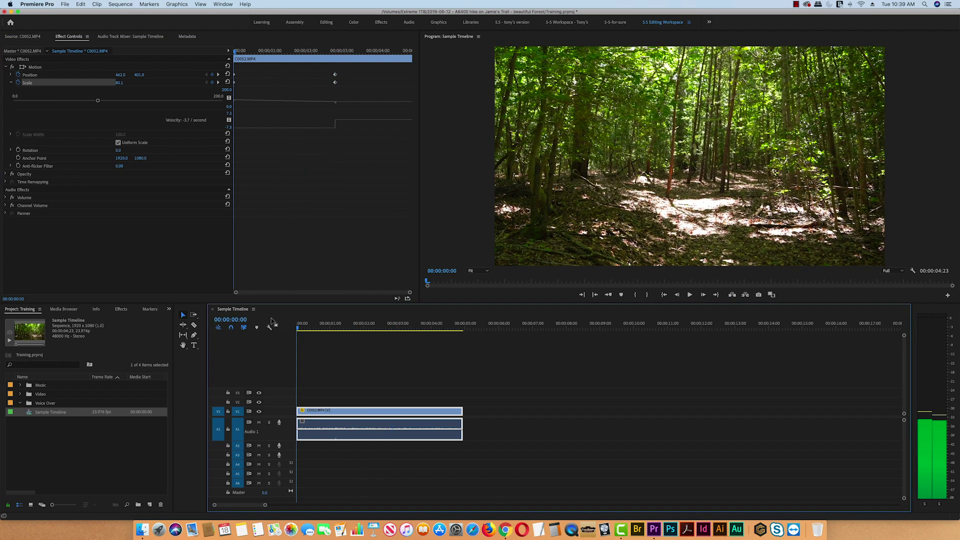
drag(298, 328, 376, 328)
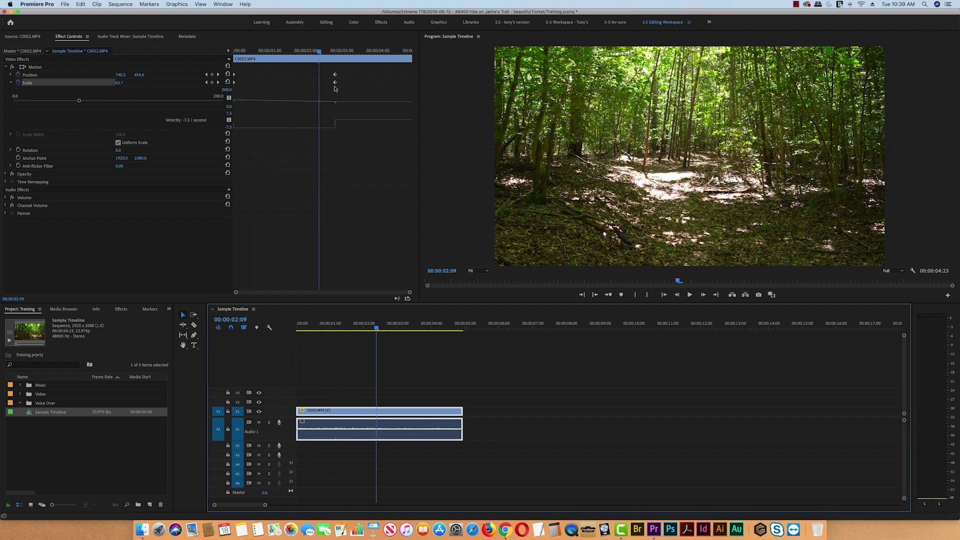
drag(376, 327, 289, 323)
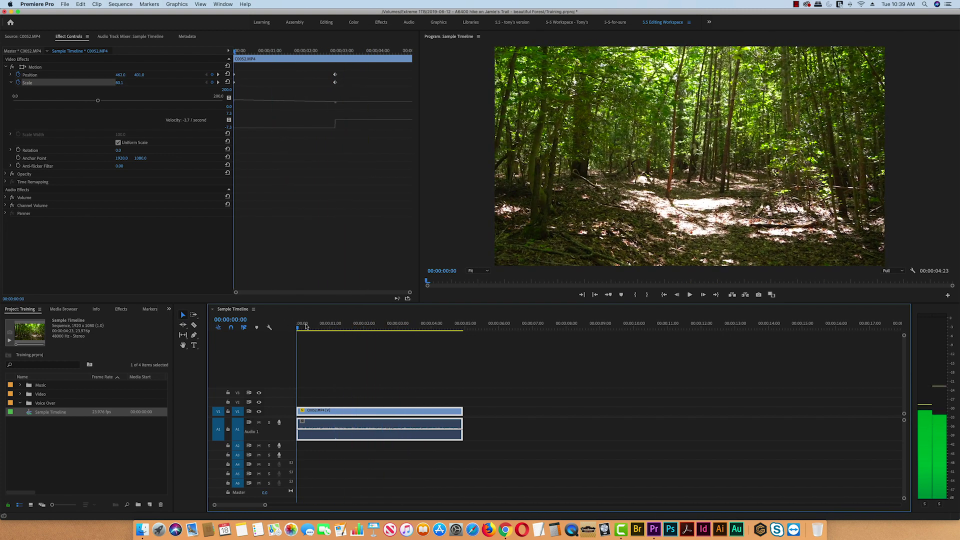
click(689, 295)
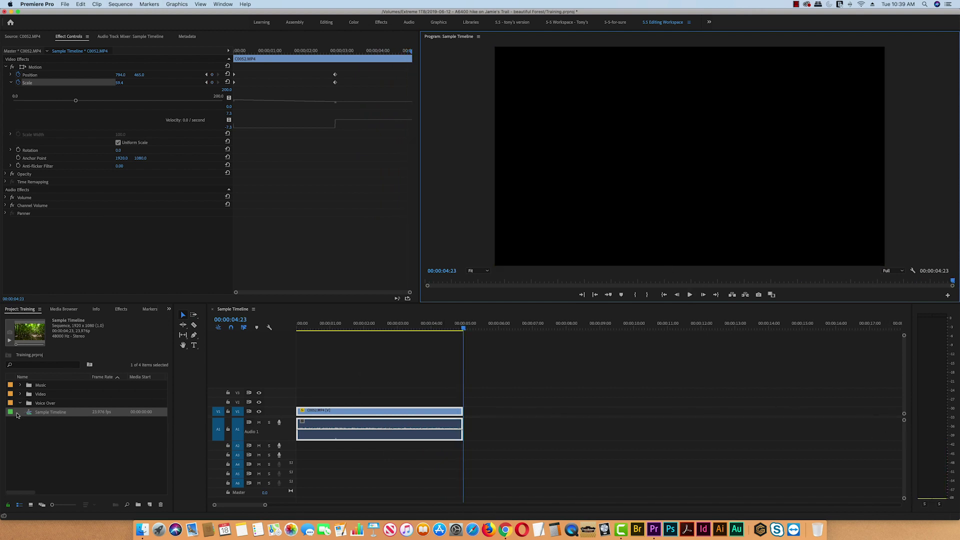
Load C0056.MP4 in the Source monitor, set its In point at 03:15:52:05, and drag it into the sequence
click(20, 395)
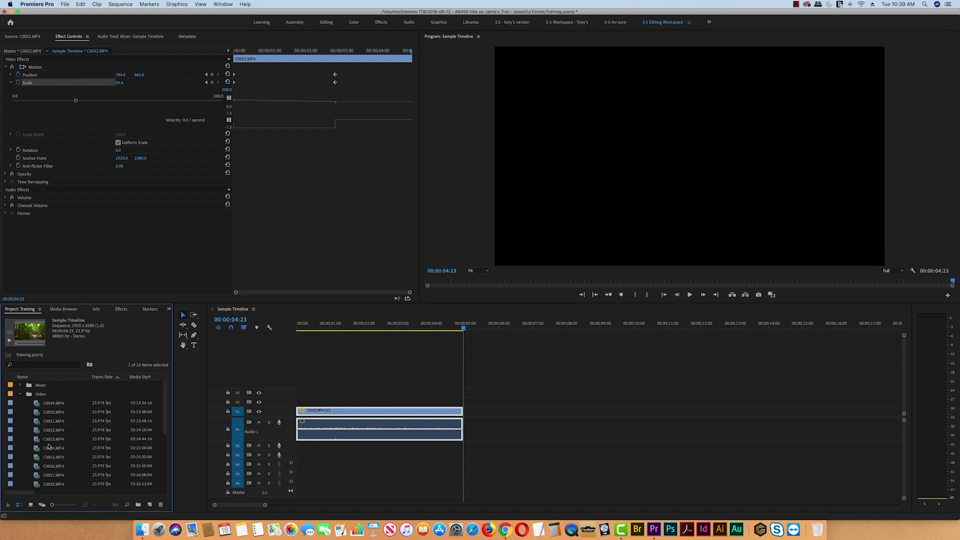
double_click(37, 465)
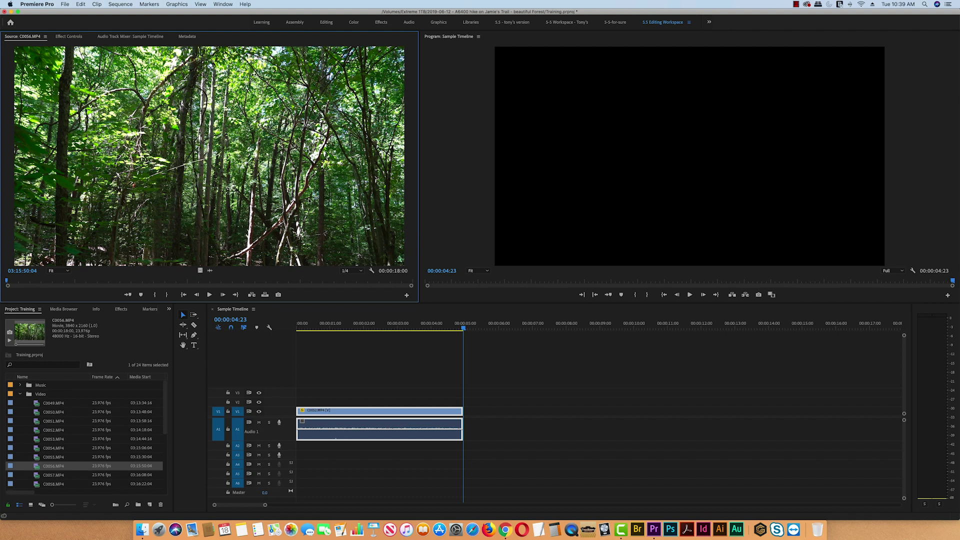
click(209, 295)
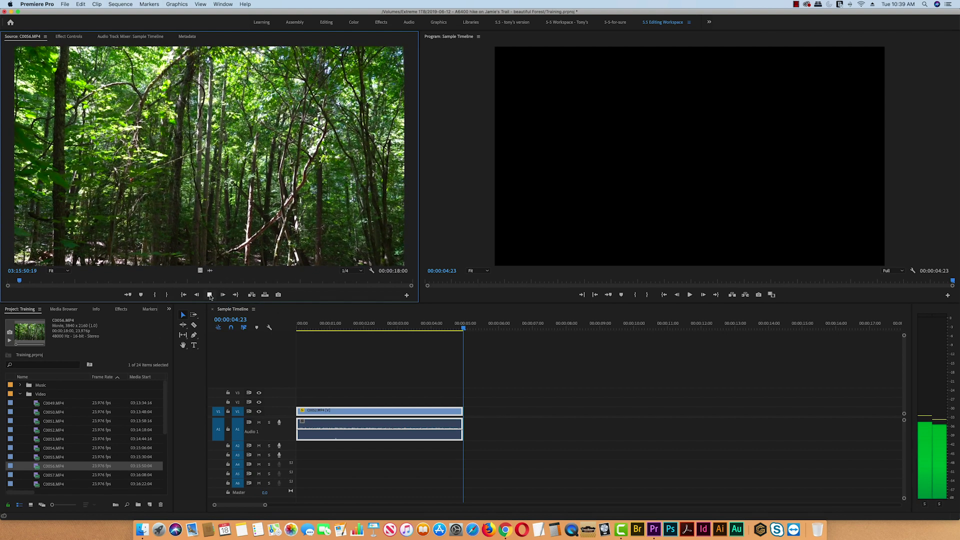
click(209, 295)
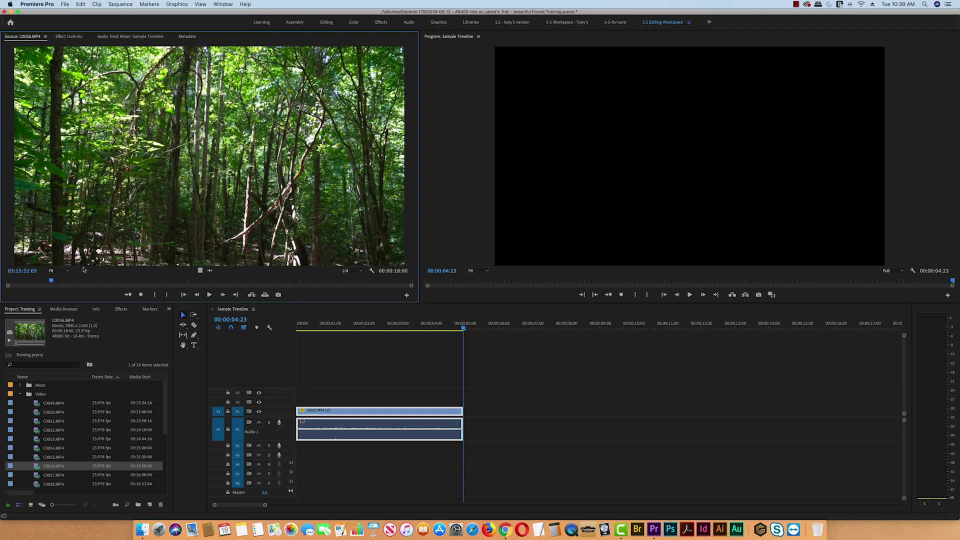
click(155, 295)
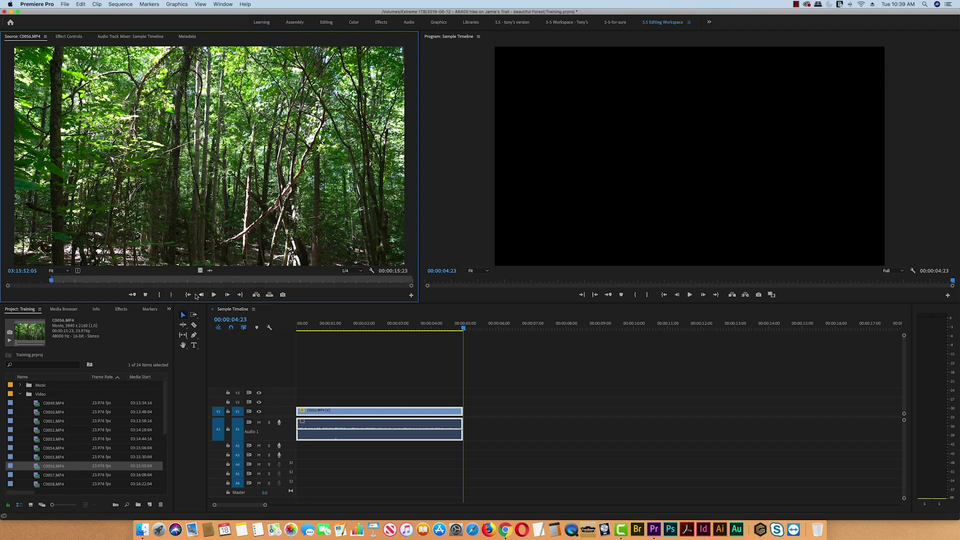
click(214, 295)
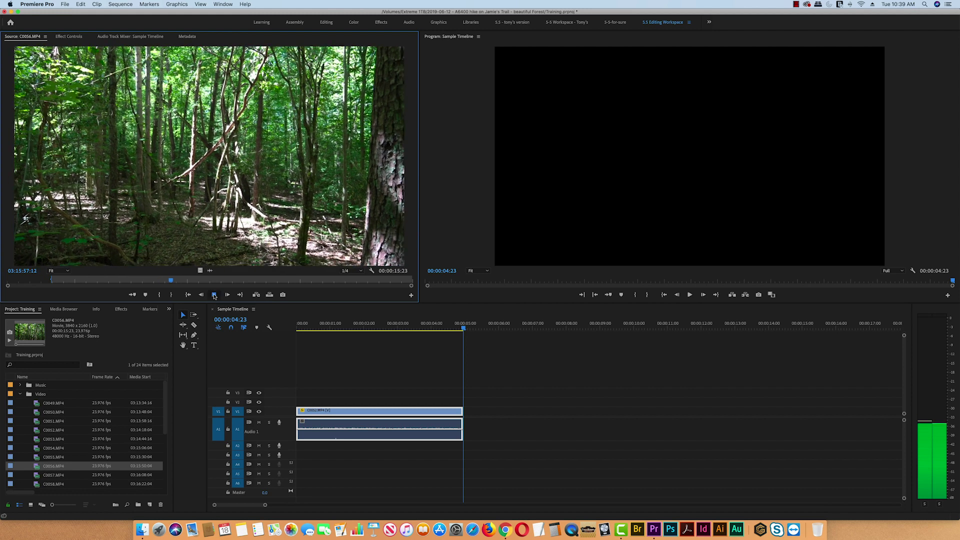
click(214, 295)
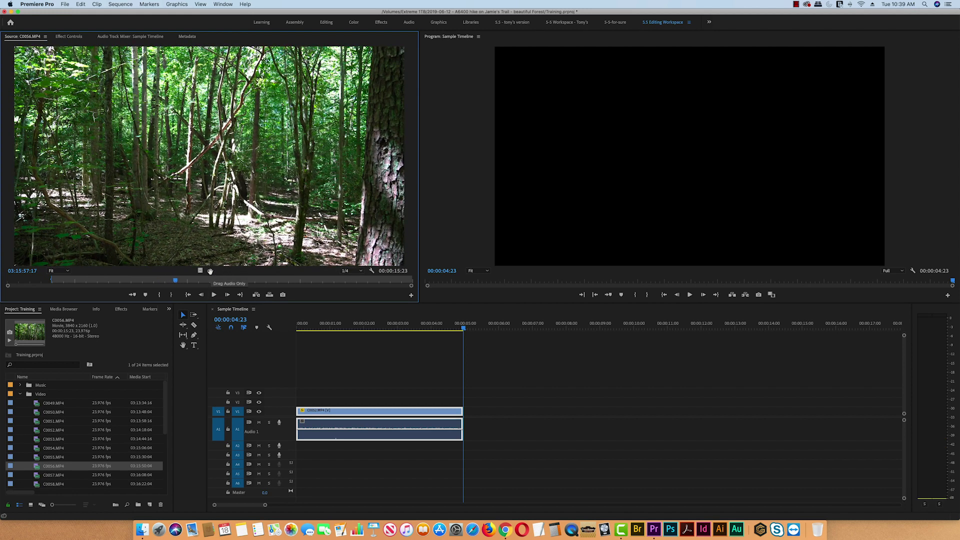
drag(210, 270, 475, 430)
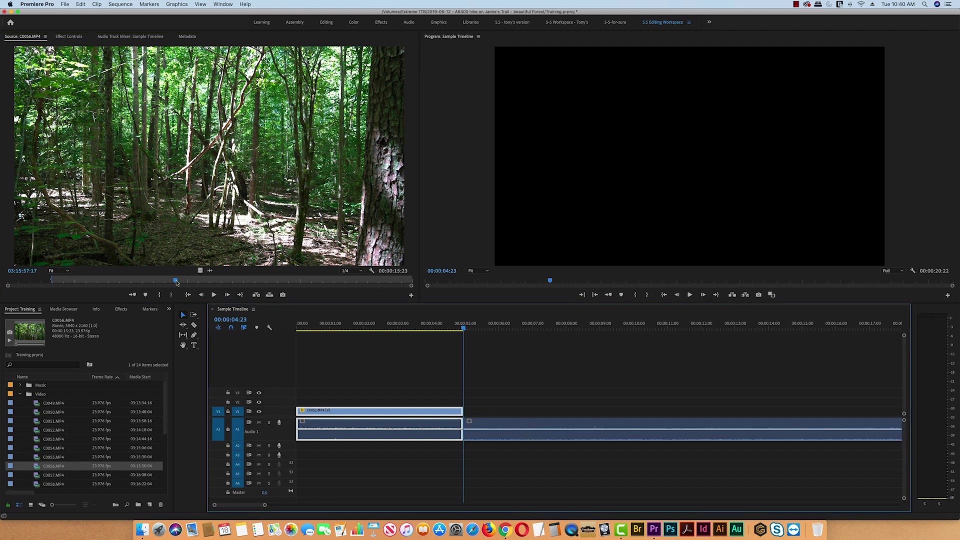
Set C0056's Out point at 03:15:57:17 and remove the mistaken audio-only and video-only placements
click(541, 425)
key(Delete)
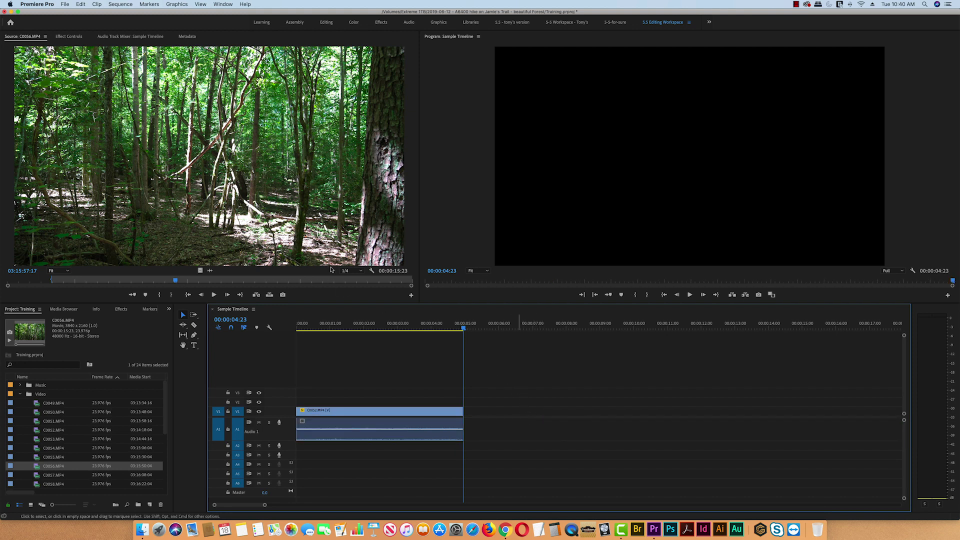
click(171, 295)
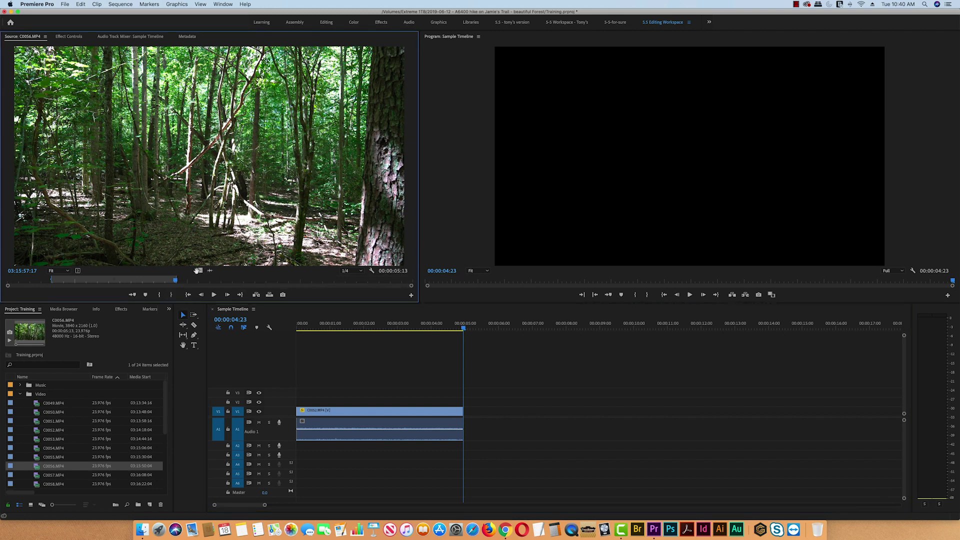
drag(209, 278, 473, 433)
click(493, 422)
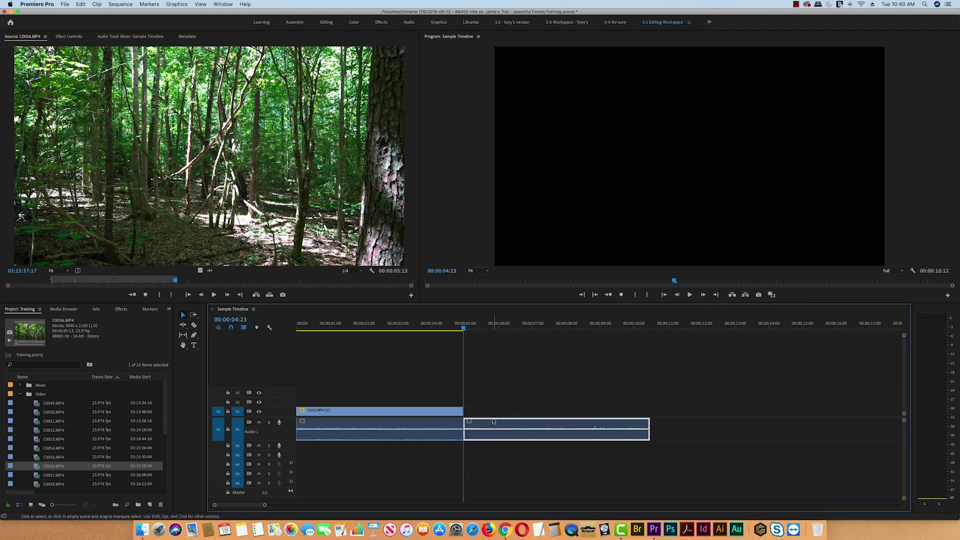
key(Delete)
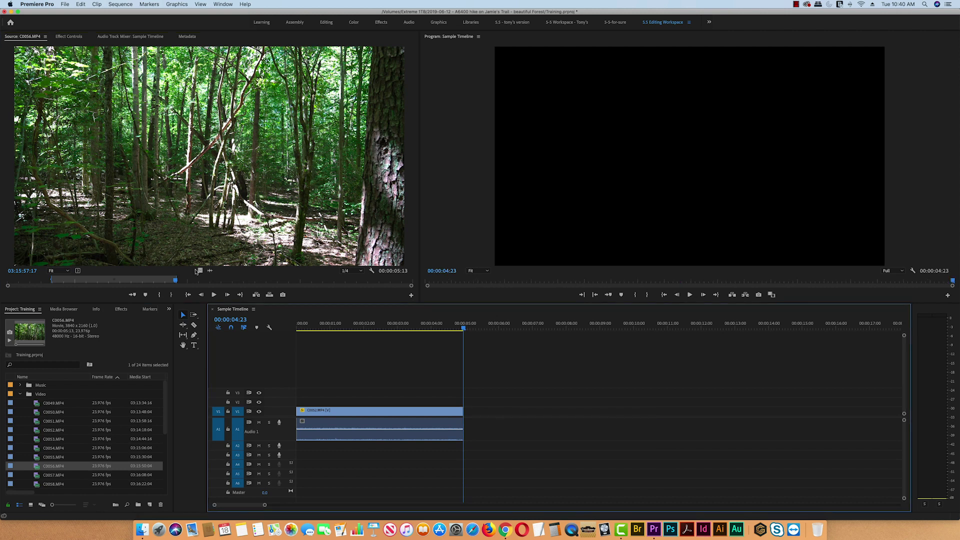
drag(199, 270, 469, 419)
click(503, 324)
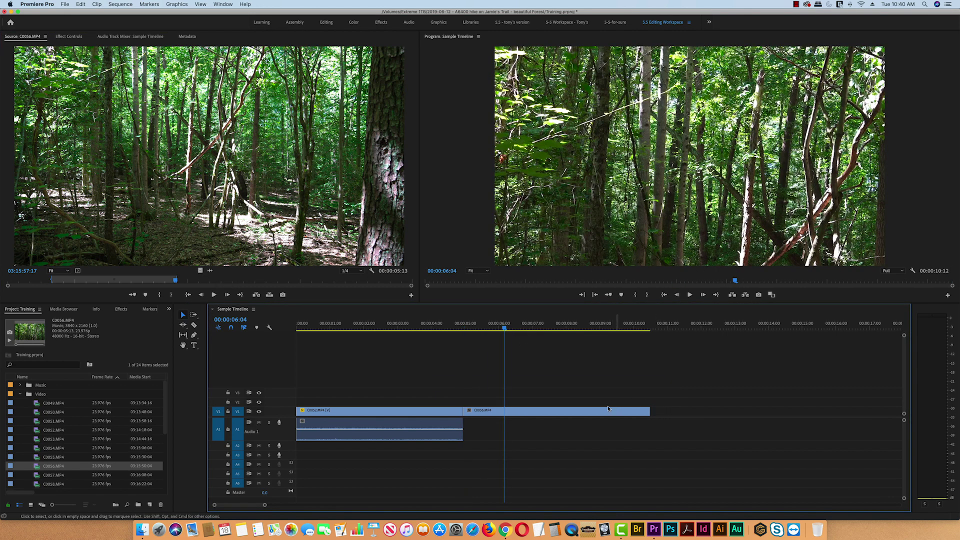
click(575, 411)
key(Delete)
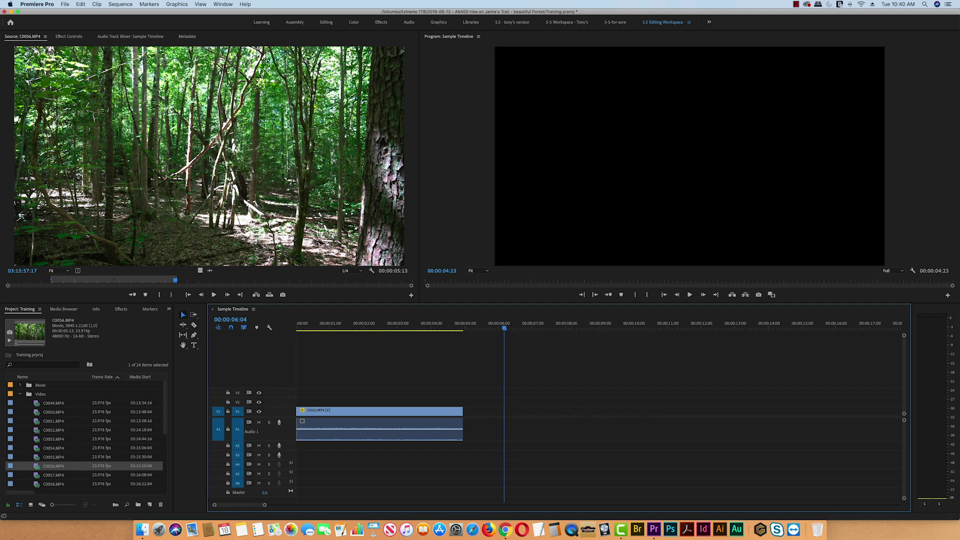
Place C0056 with its audio after C0052 and set its Scale to 50
click(200, 162)
drag(434, 326, 471, 418)
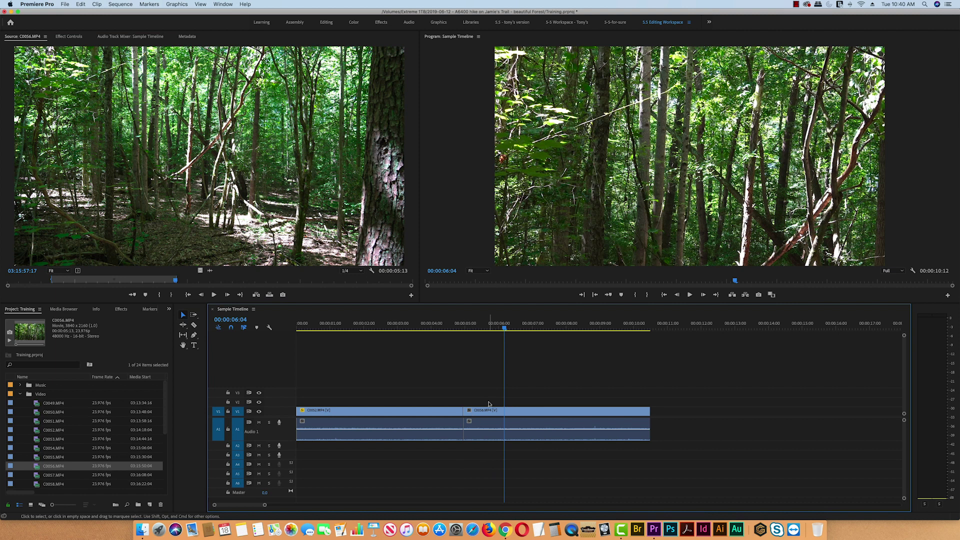
click(532, 413)
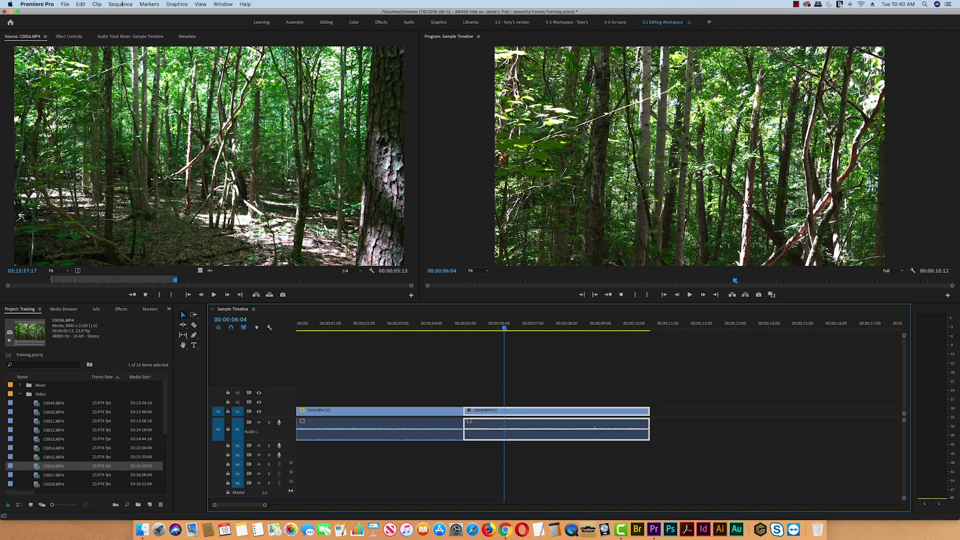
click(69, 37)
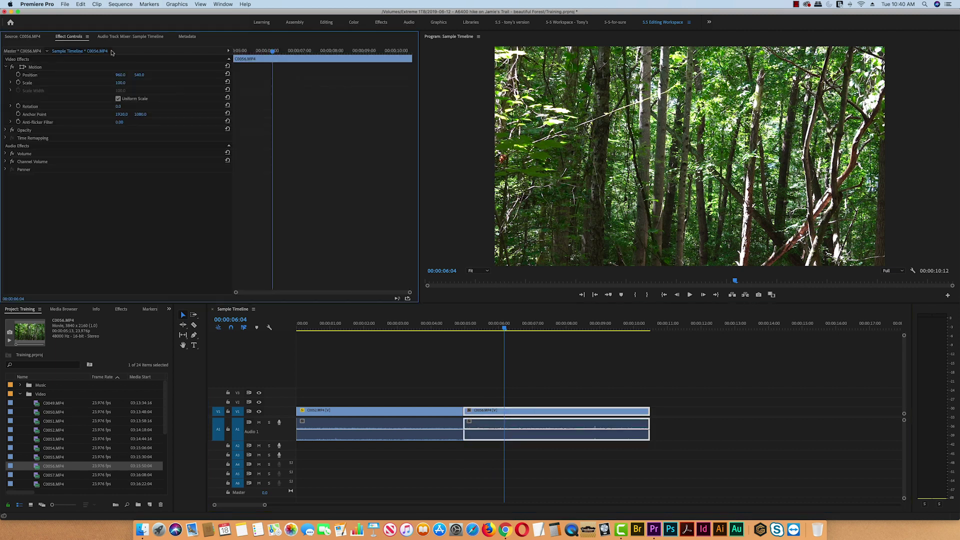
click(121, 83)
text(50)
key(Return)
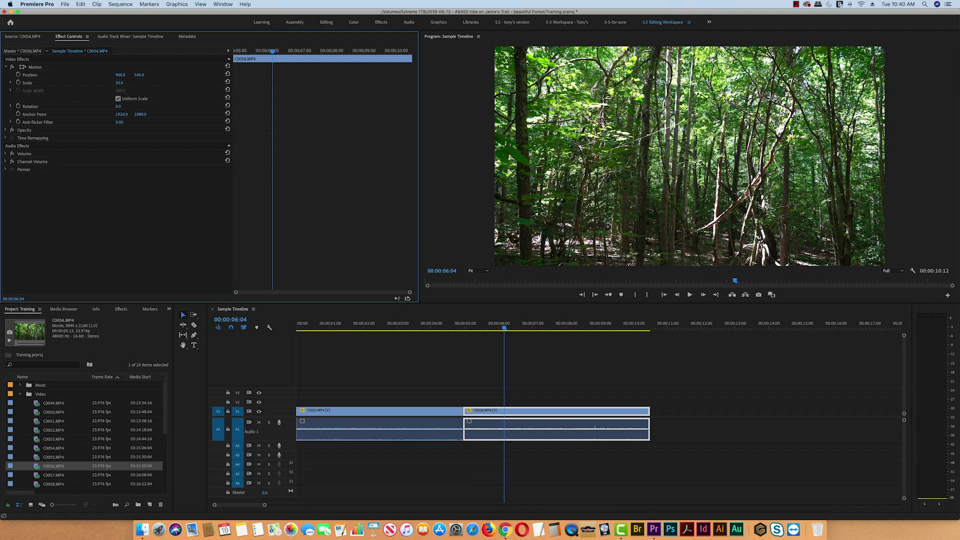
click(21, 394)
Create a new empty sequence named 4K in the Voice Over bin and open its timeline
right_click(42, 434)
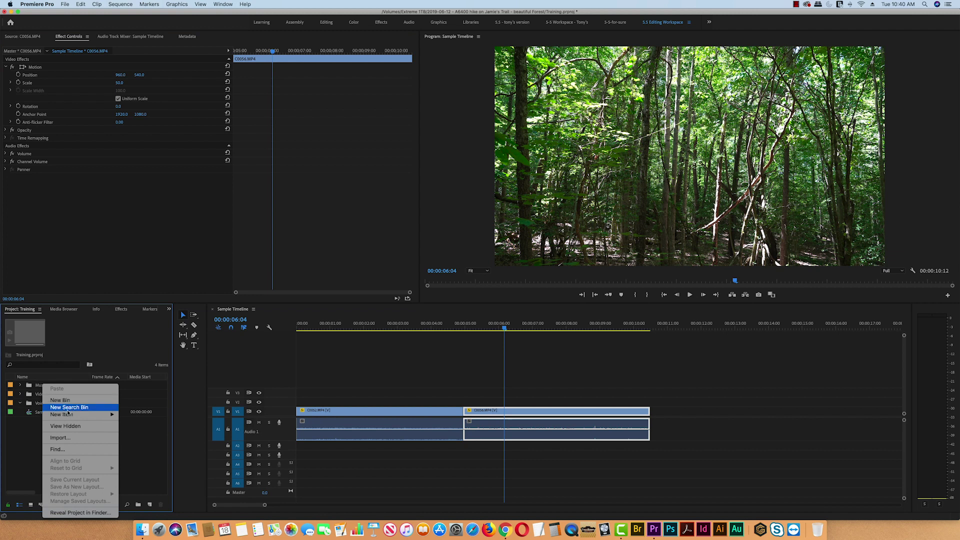
mouse_move(100, 414)
click(142, 417)
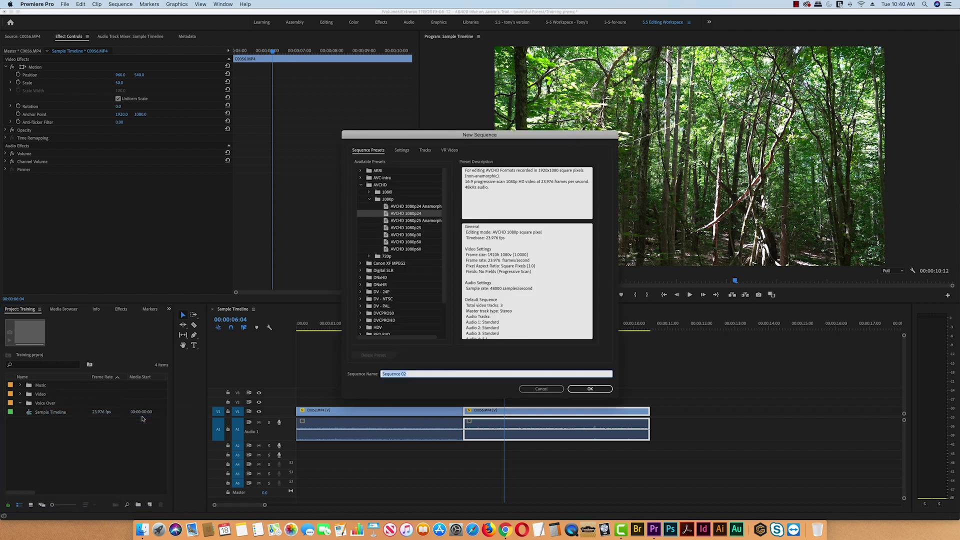
text(4K)
key(Return)
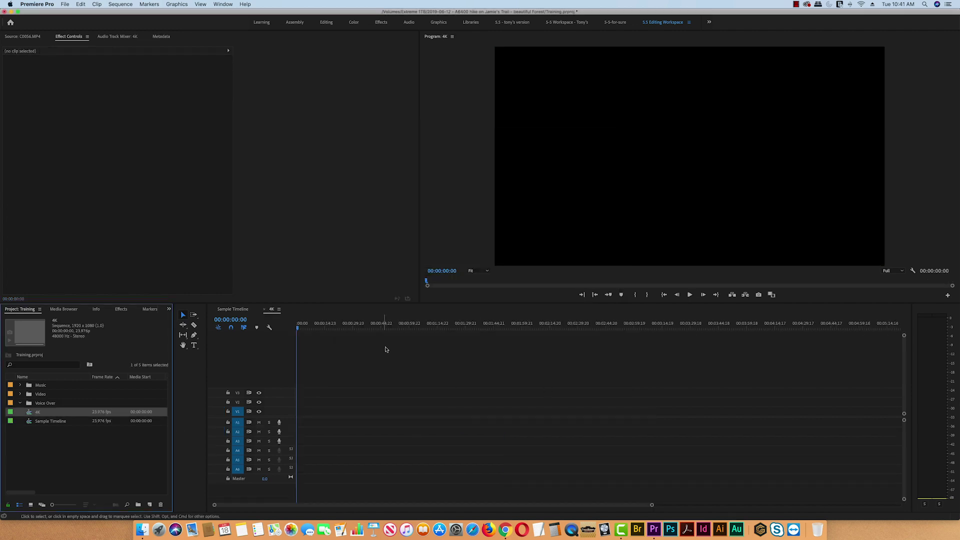
click(226, 311)
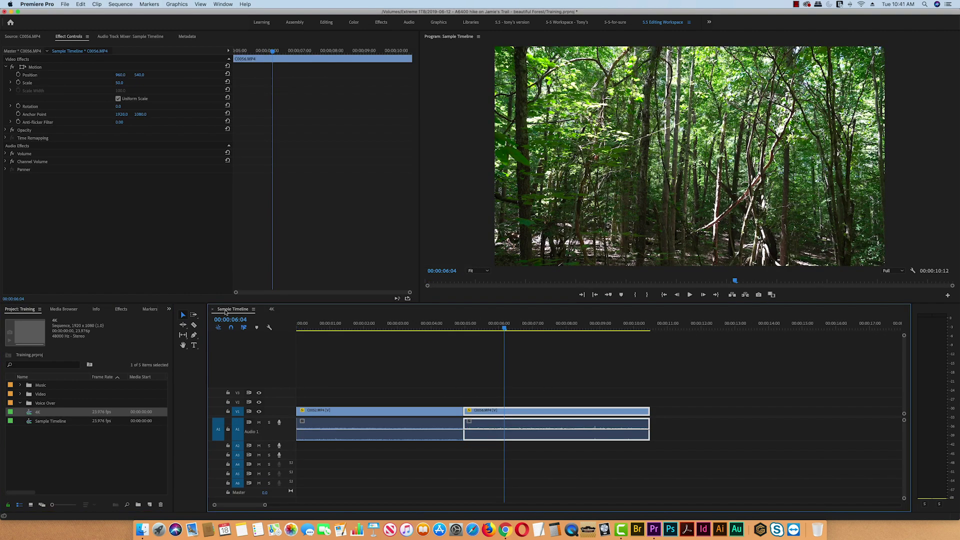
click(271, 310)
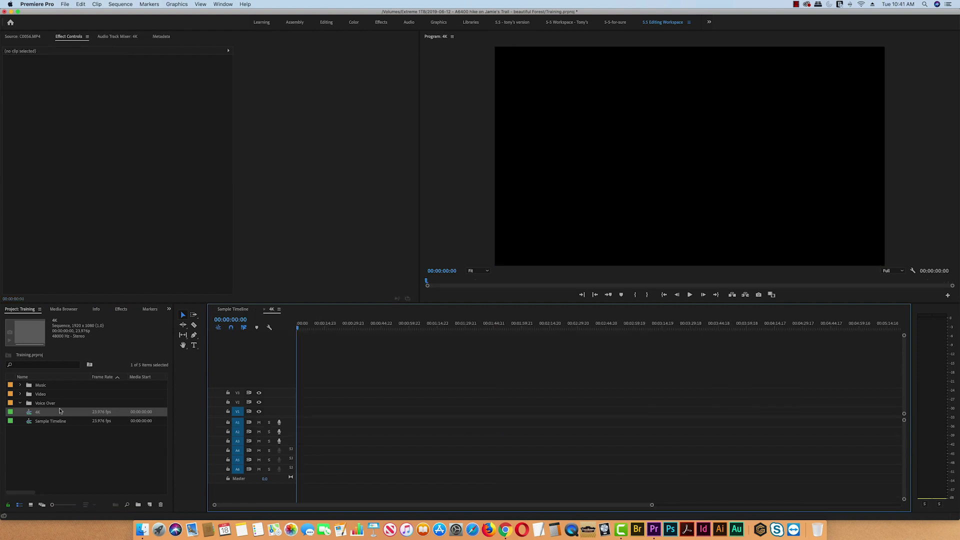
Load C0050.MP4 in the Source monitor and mark In and Out points spanning 00:00:05:05
click(21, 394)
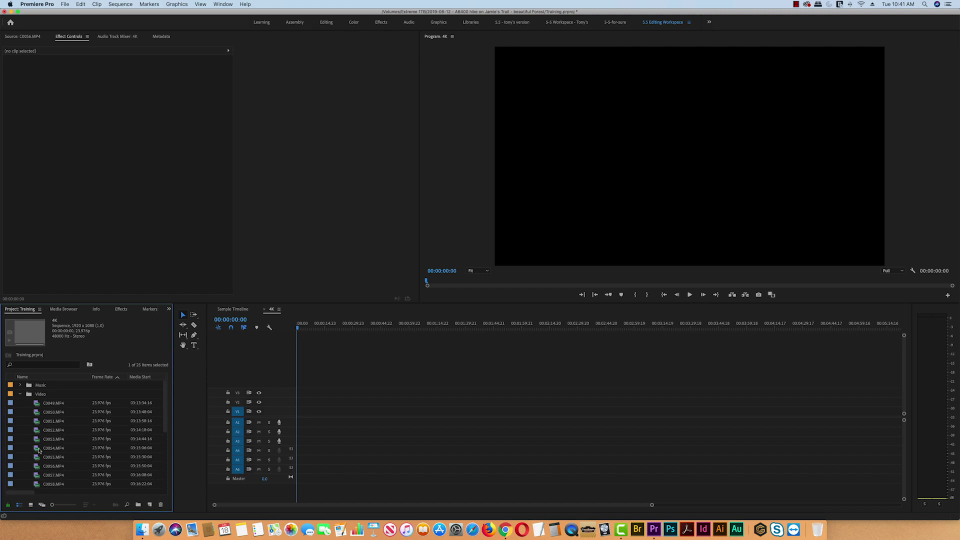
double_click(40, 413)
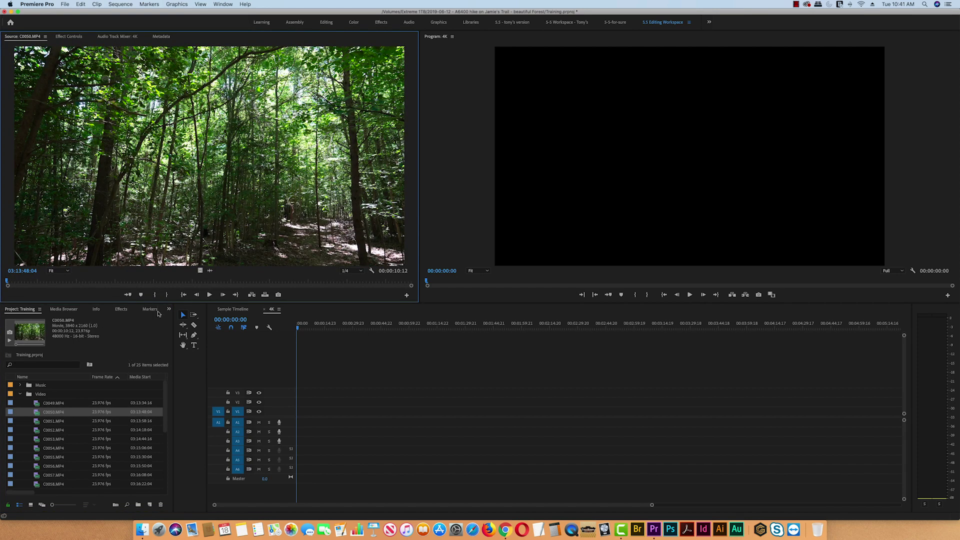
click(209, 295)
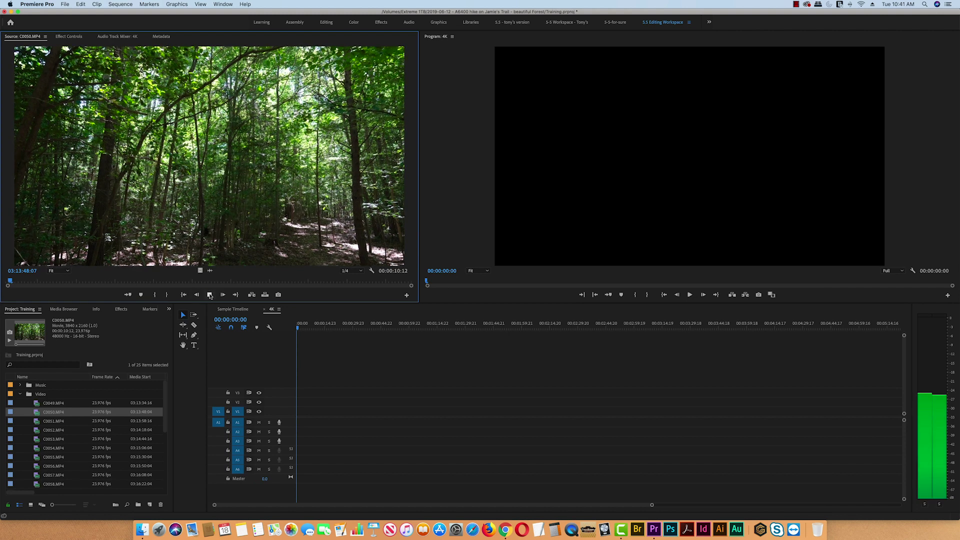
click(209, 294)
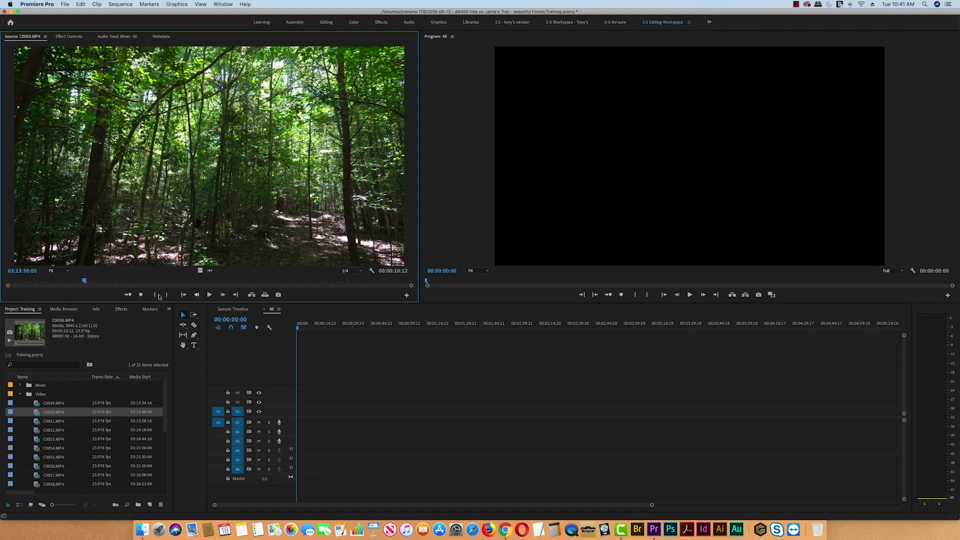
click(157, 295)
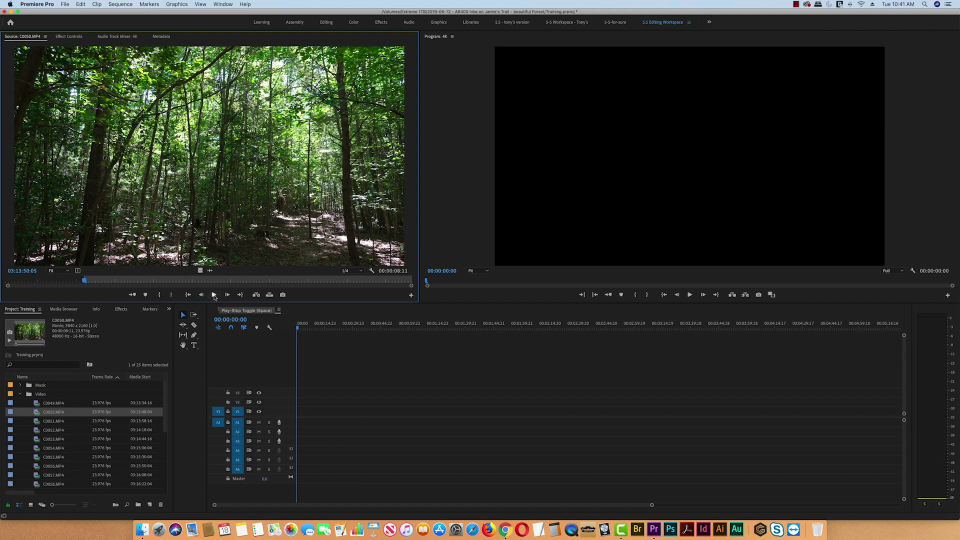
click(214, 295)
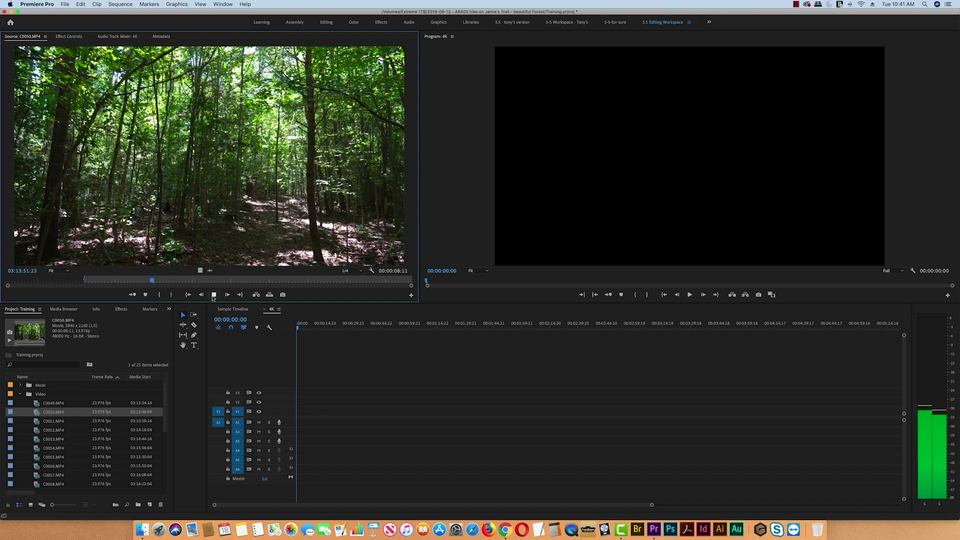
click(201, 295)
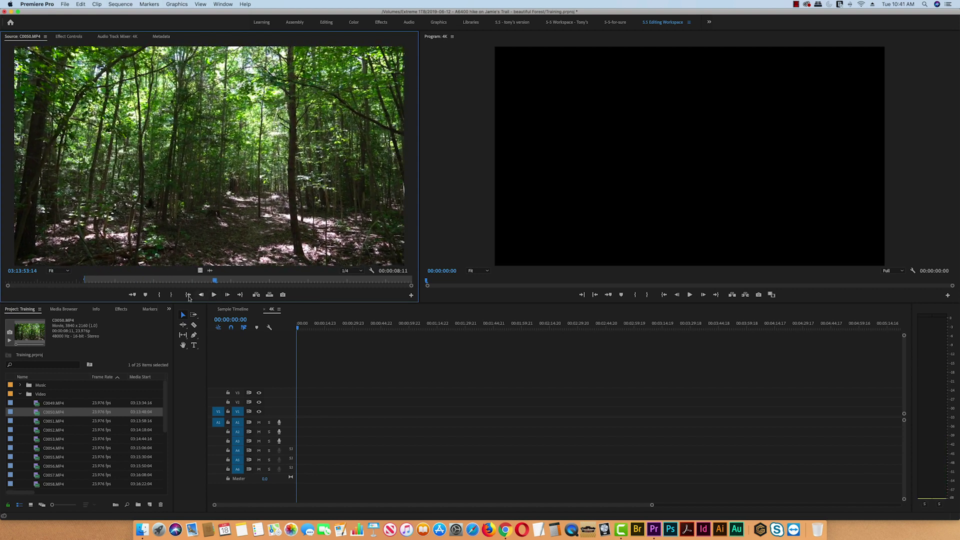
drag(215, 282, 191, 283)
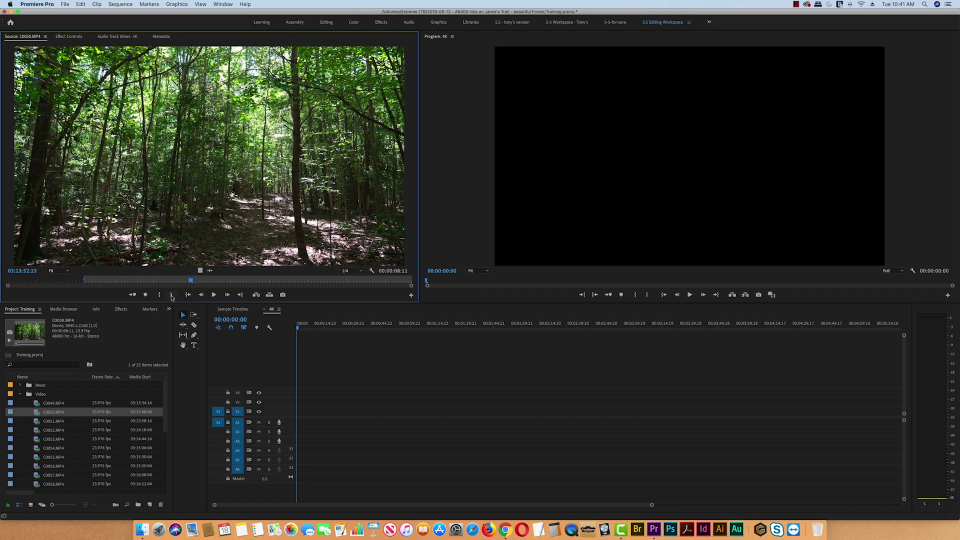
click(171, 295)
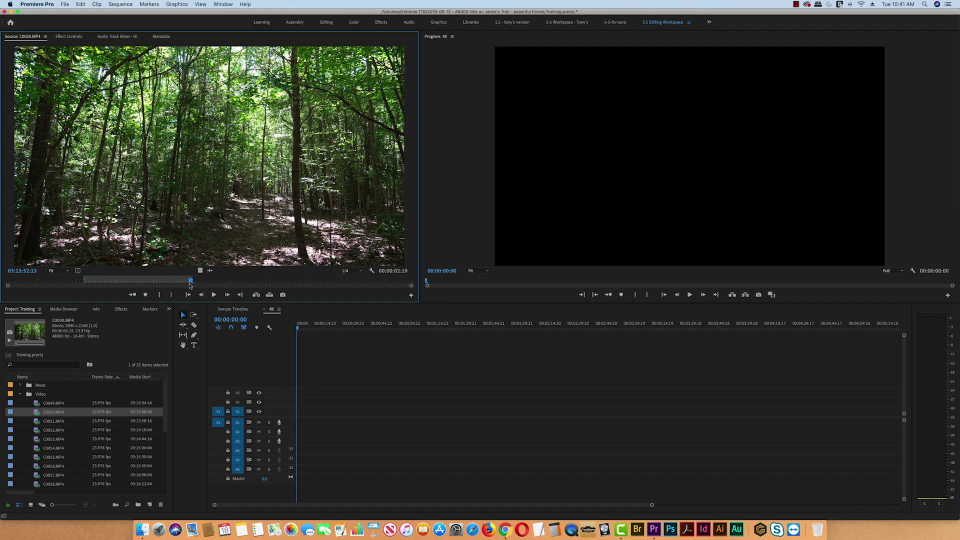
drag(192, 281, 284, 282)
click(171, 295)
drag(310, 344, 302, 423)
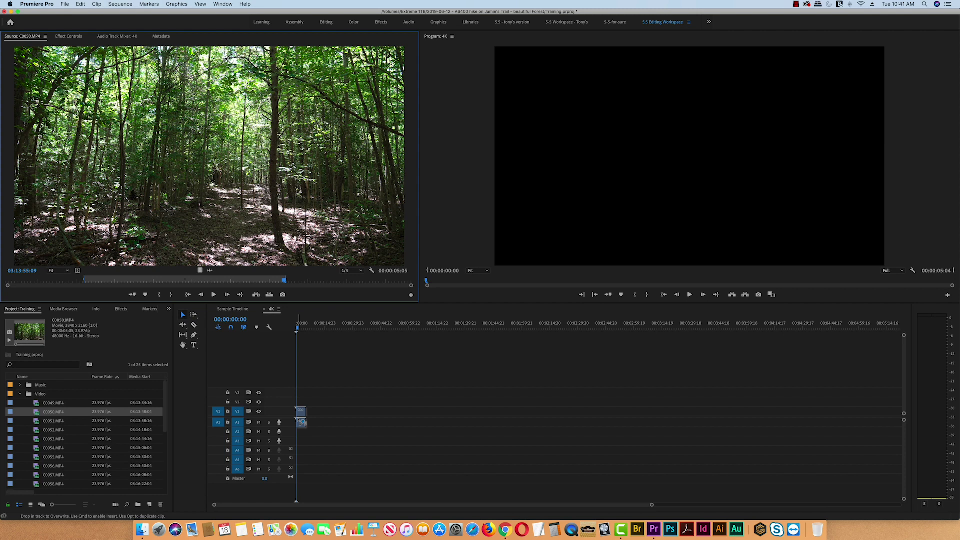
Drop the C0050 range onto V1/A1 of 4K, changing the sequence to match the clip's 3840 x 2160
drag(302, 422, 307, 419)
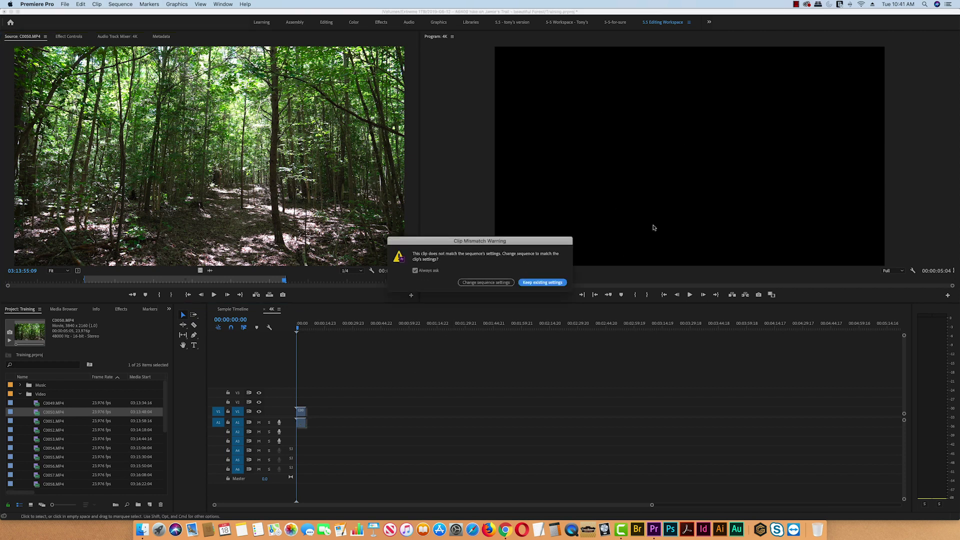
click(485, 283)
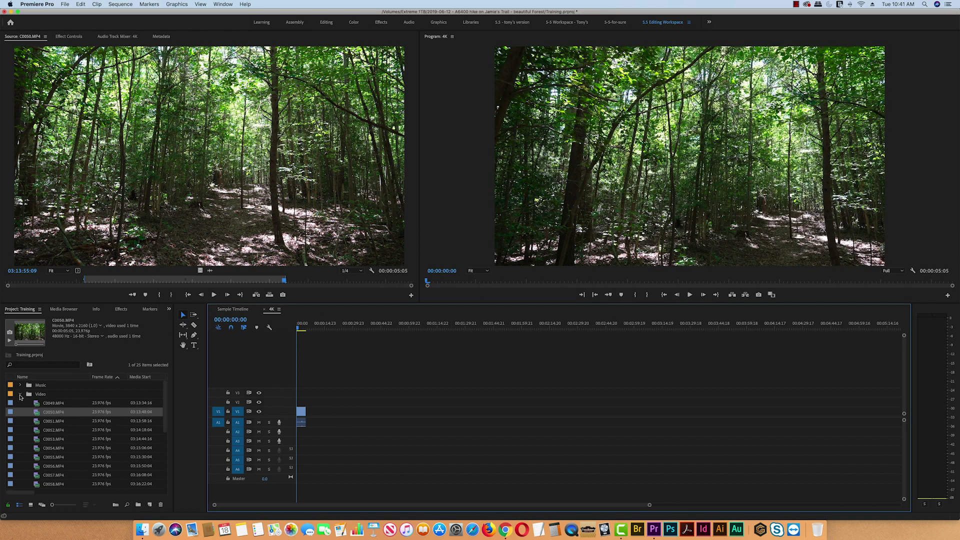
click(20, 394)
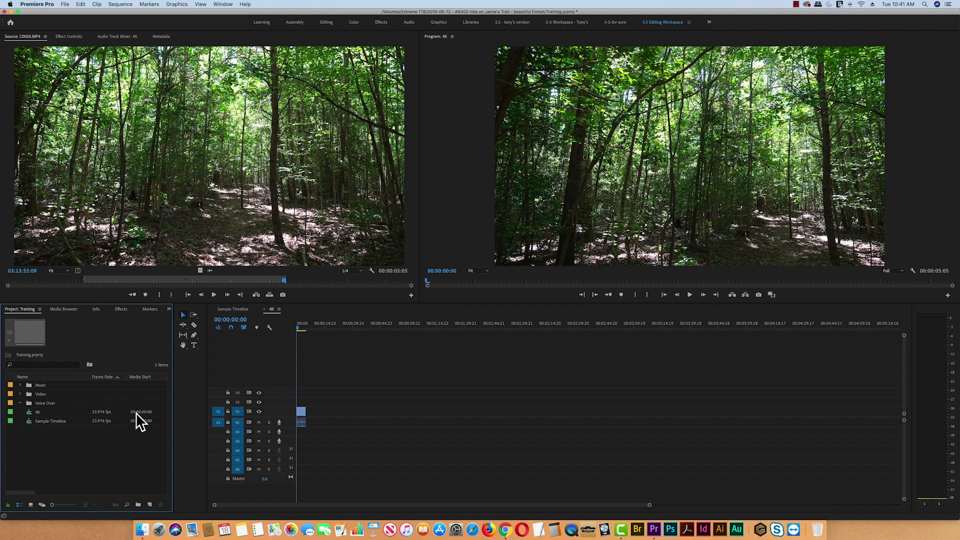
drag(173, 427, 636, 398)
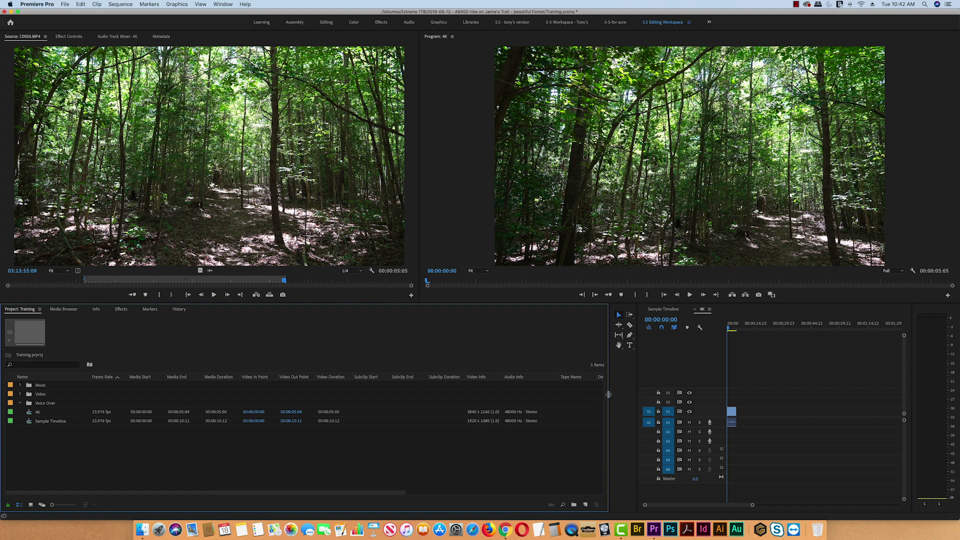
drag(608, 394, 131, 392)
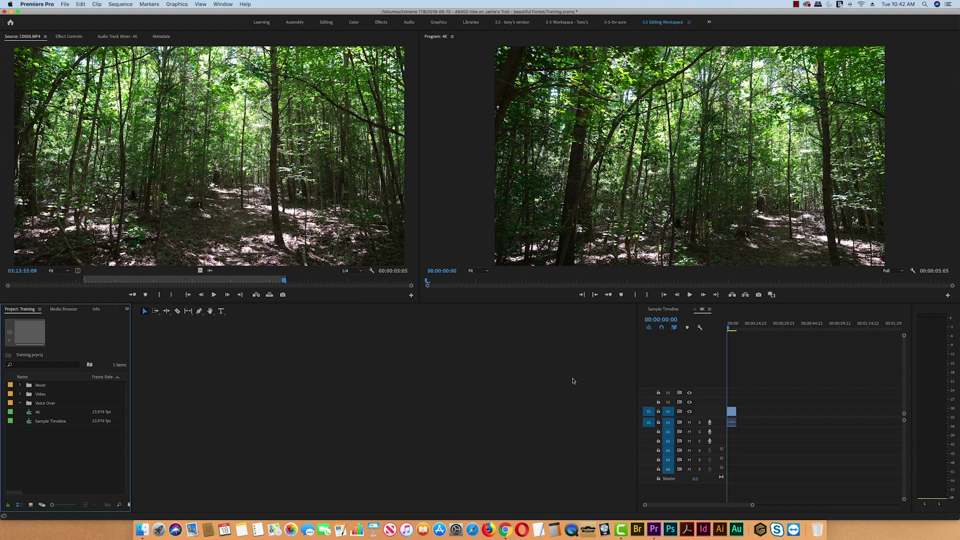
Widen the timeline panel and switch to Sample Timeline showing C0052 and C0056
drag(637, 372, 161, 373)
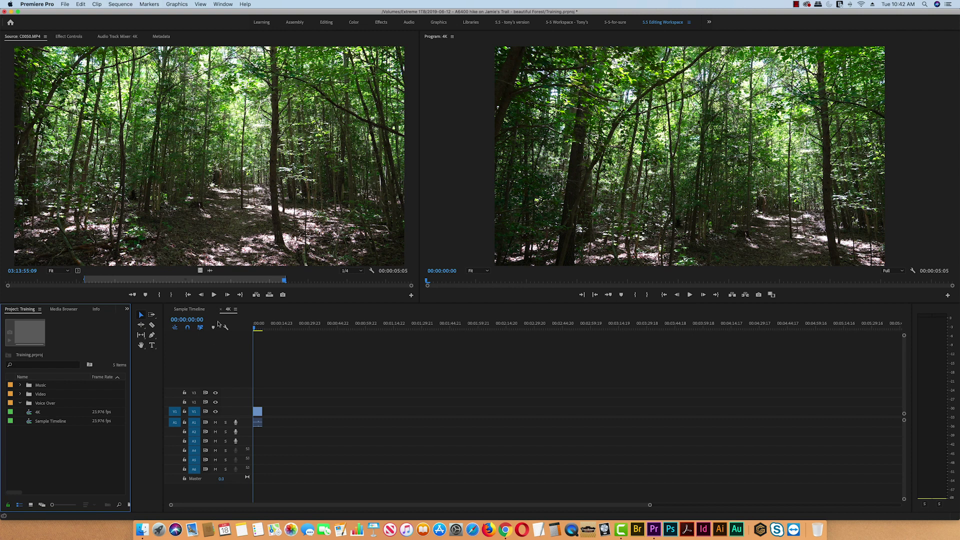
click(189, 309)
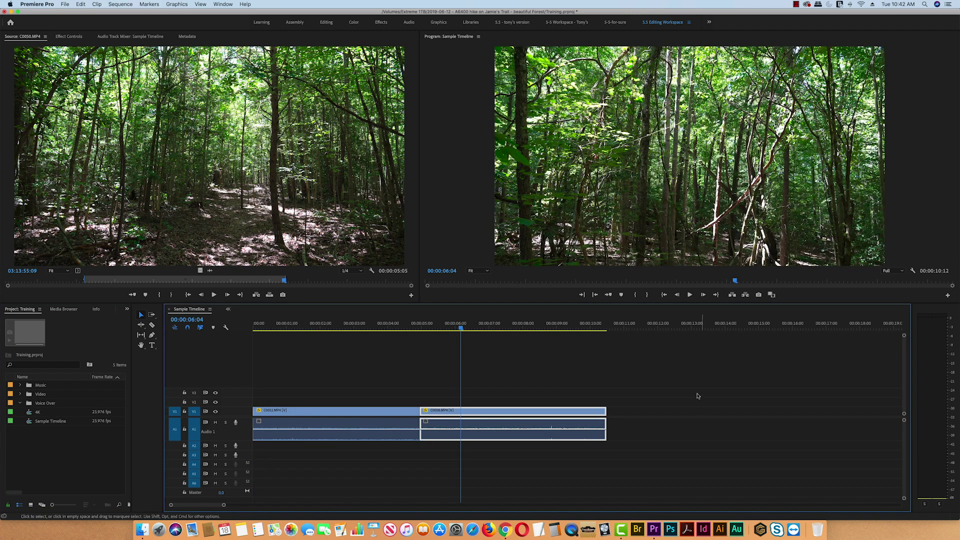
Append the marked C0050 range after C0056 in Sample Timeline and select the new clip
click(599, 325)
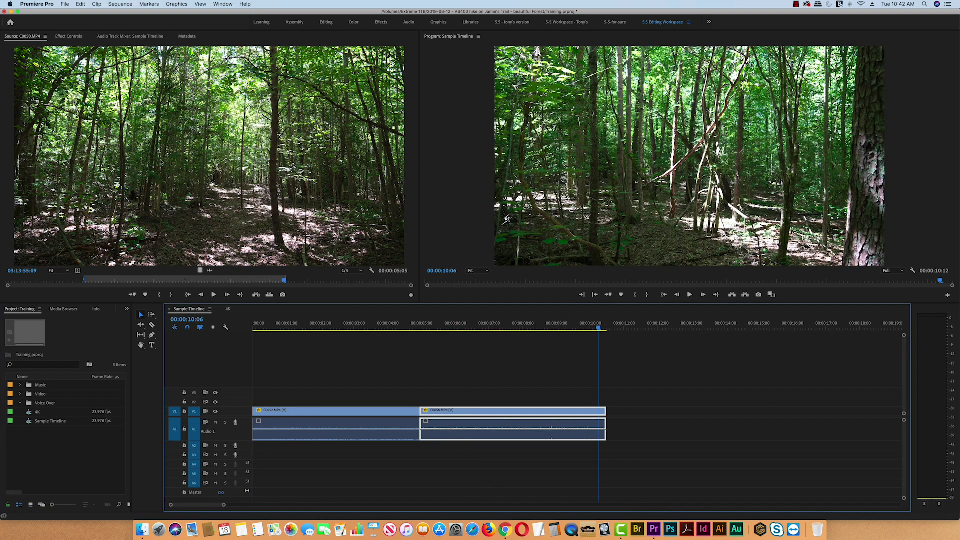
drag(183, 161, 610, 424)
click(673, 325)
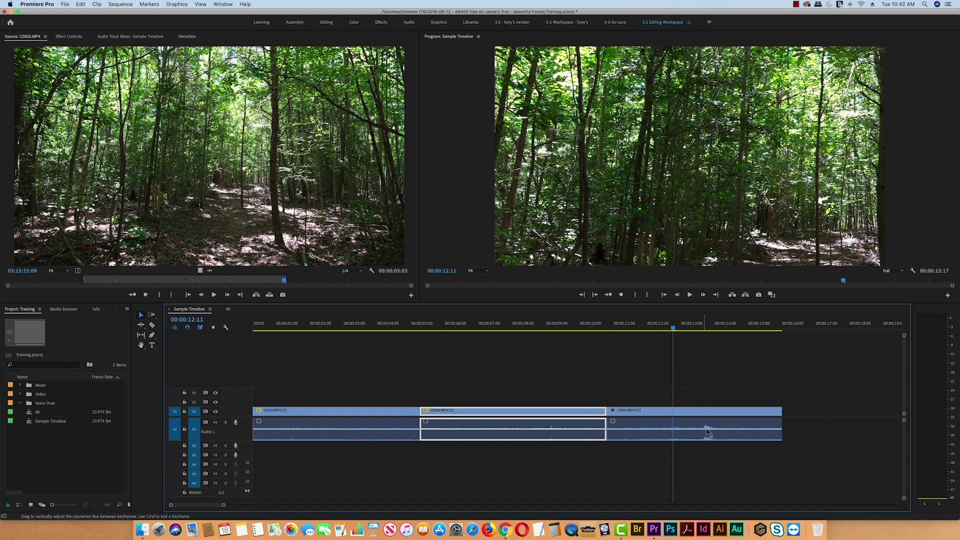
click(703, 410)
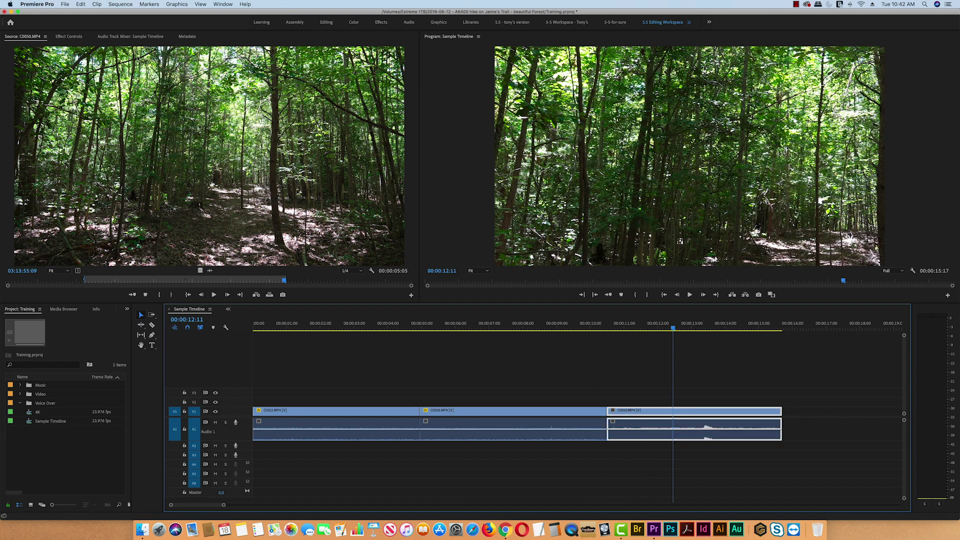
click(72, 37)
Set C0050's Motion Scale to 60 and its Position X to 787
click(121, 83)
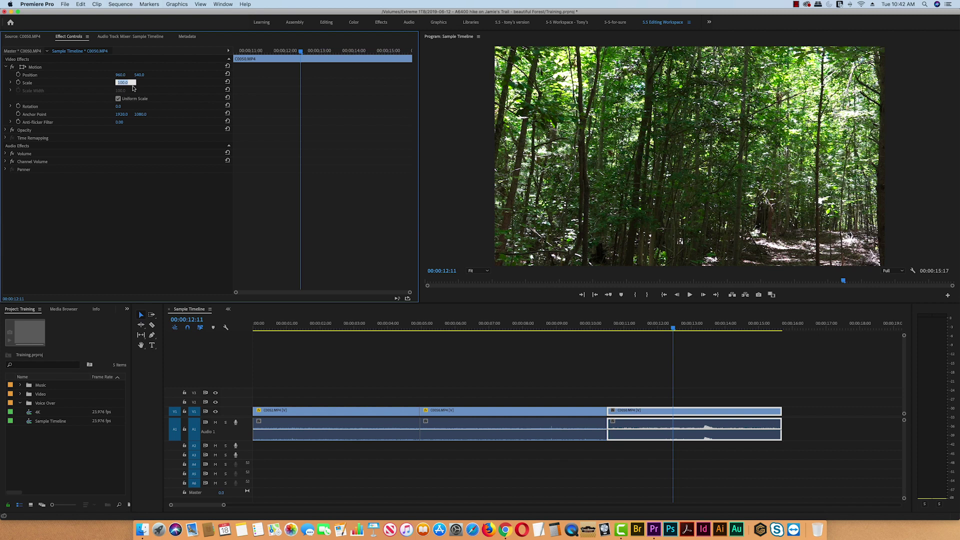
text(50)
key(Return)
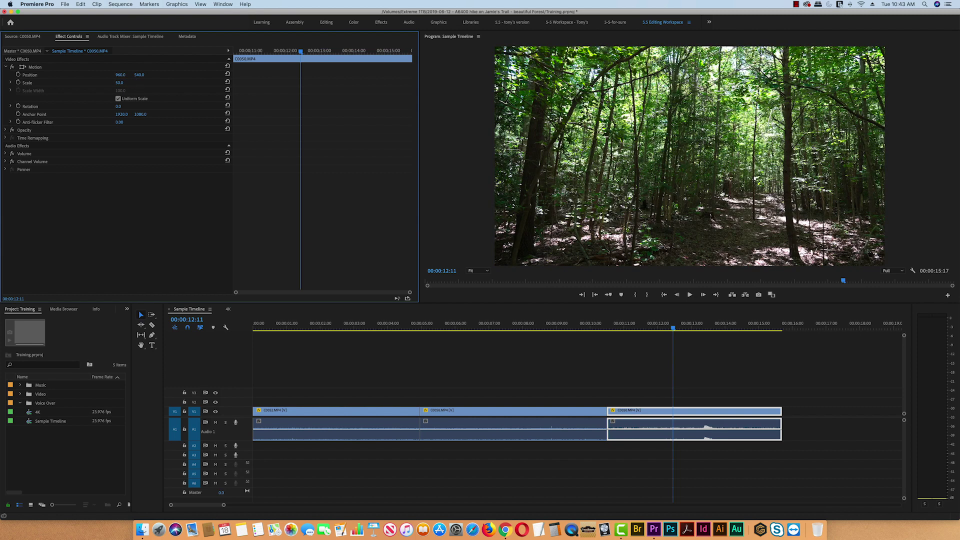
click(125, 81)
text(60)
key(Return)
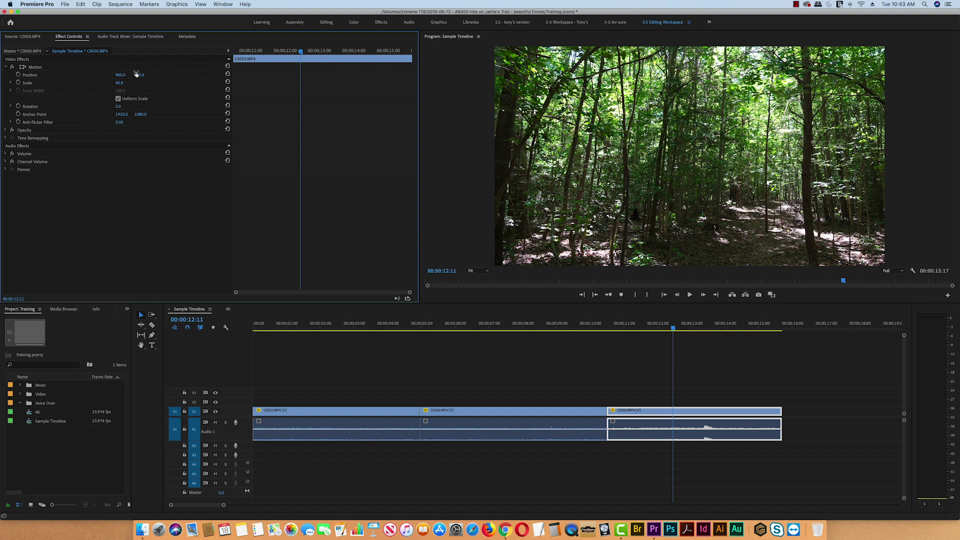
drag(122, 75, 93, 75)
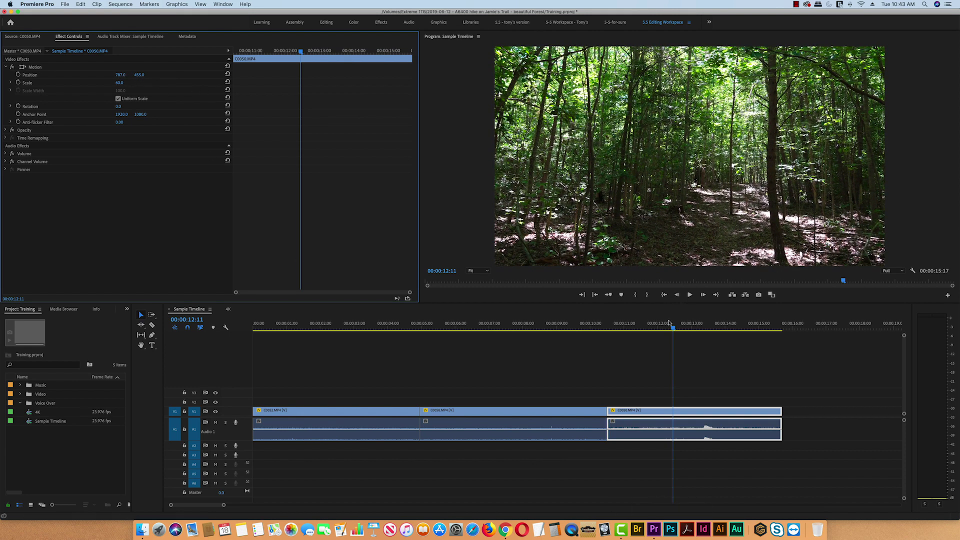
Play back the timeline to check the reframed C0050 clip
drag(658, 328, 677, 339)
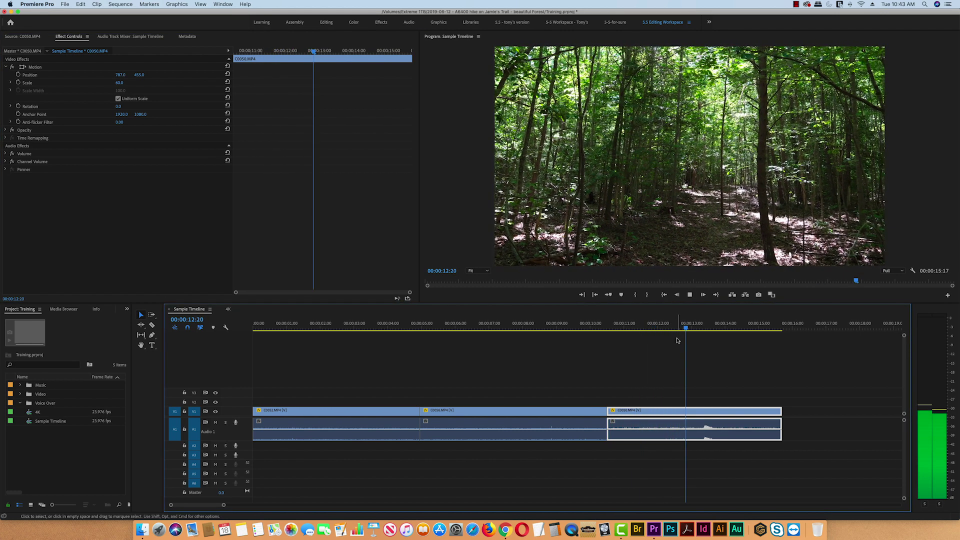
key(space)
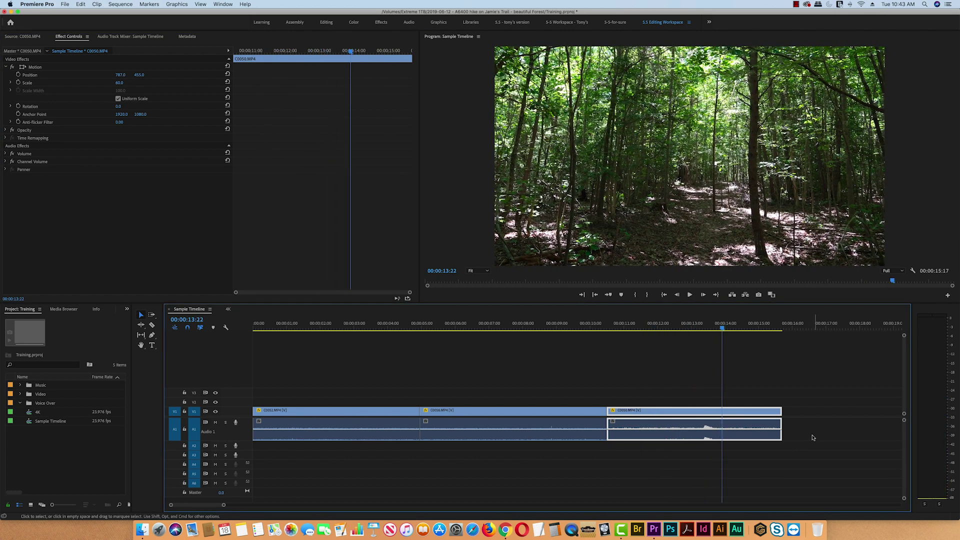
right_click(745, 413)
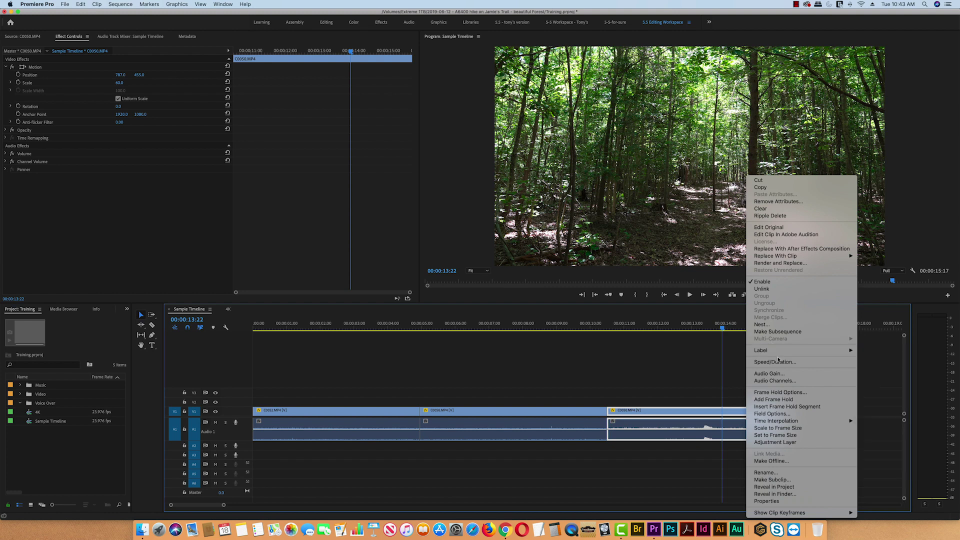
Unlink C0050's video from its audio and select each part on its own
click(762, 289)
click(796, 435)
click(767, 428)
click(767, 412)
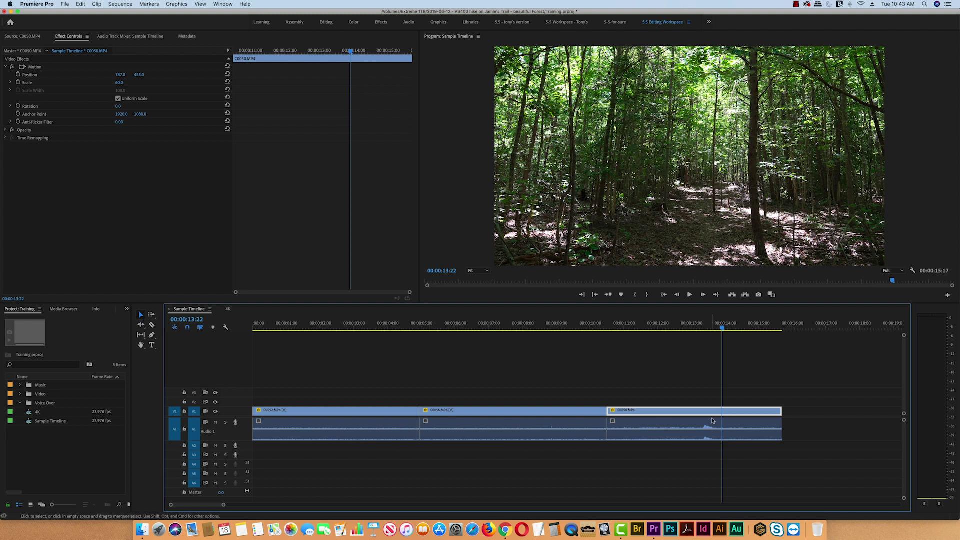
drag(723, 329, 698, 329)
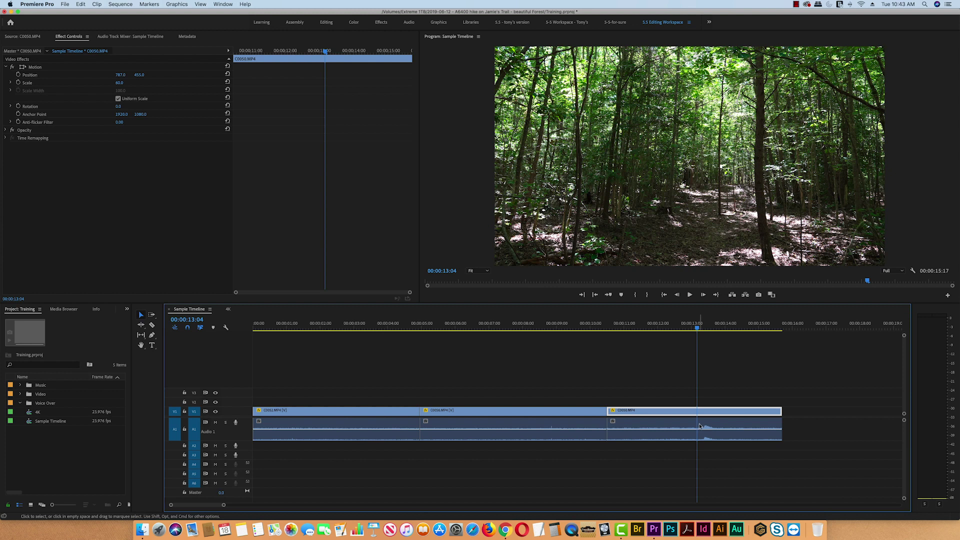
Razor-cut C0050's audio twice around 00:00:13:04 and delete the short piece between
click(153, 326)
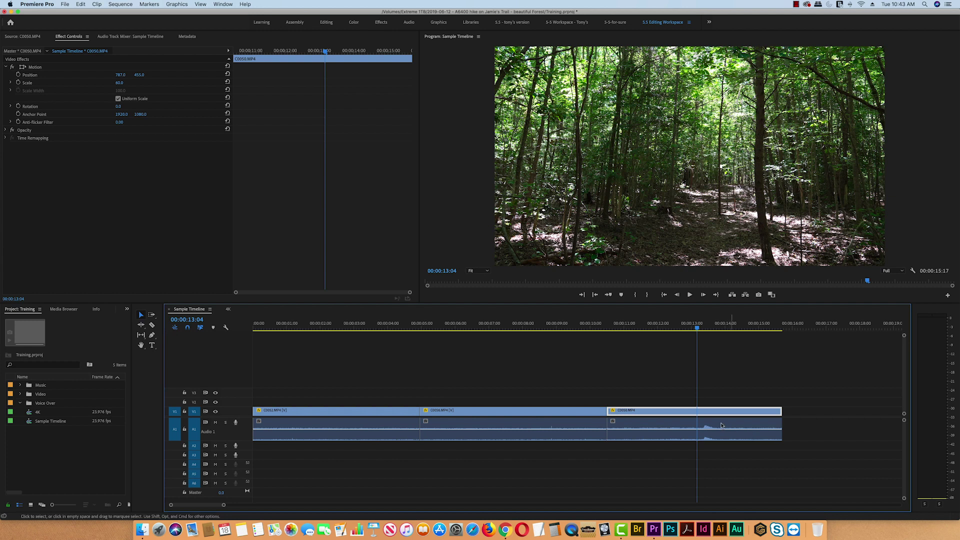
click(699, 427)
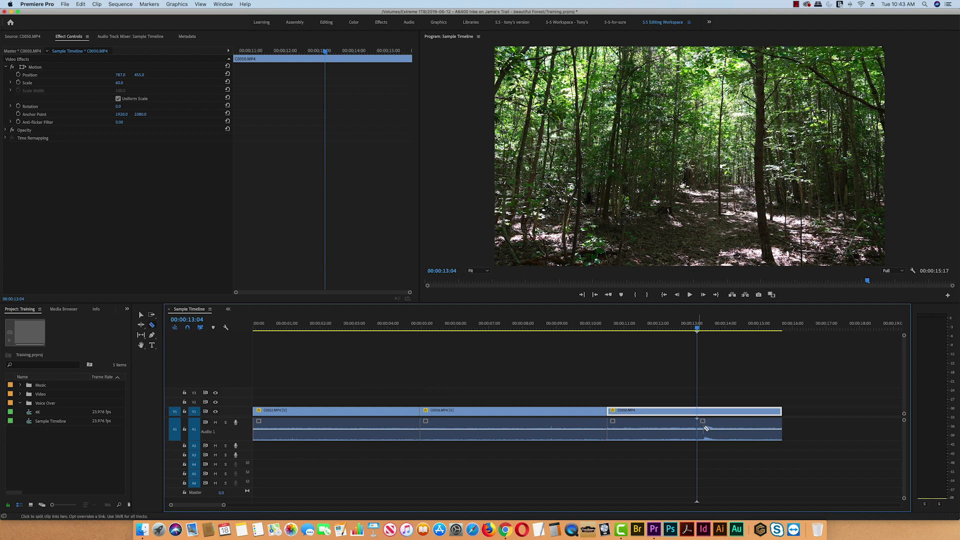
click(721, 428)
key(v)
click(713, 431)
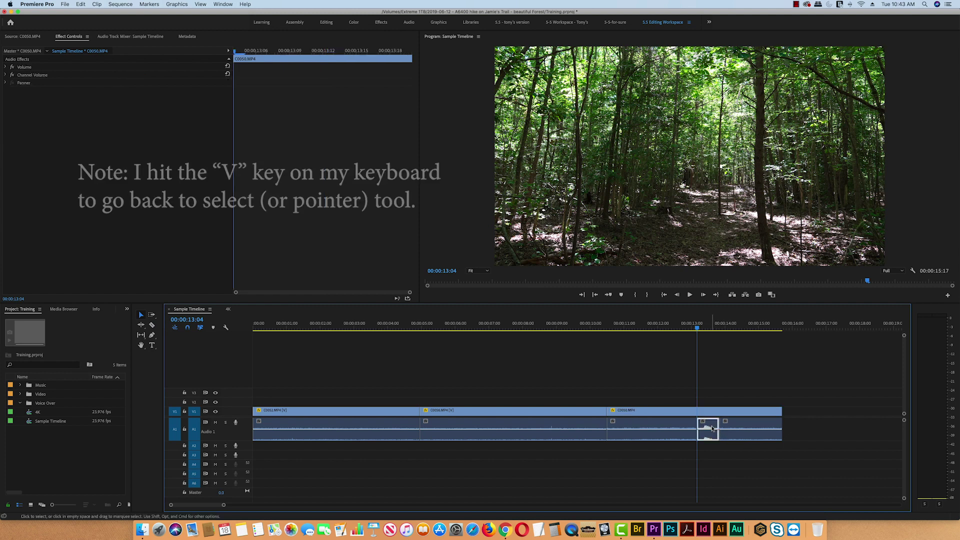
drag(714, 431, 814, 437)
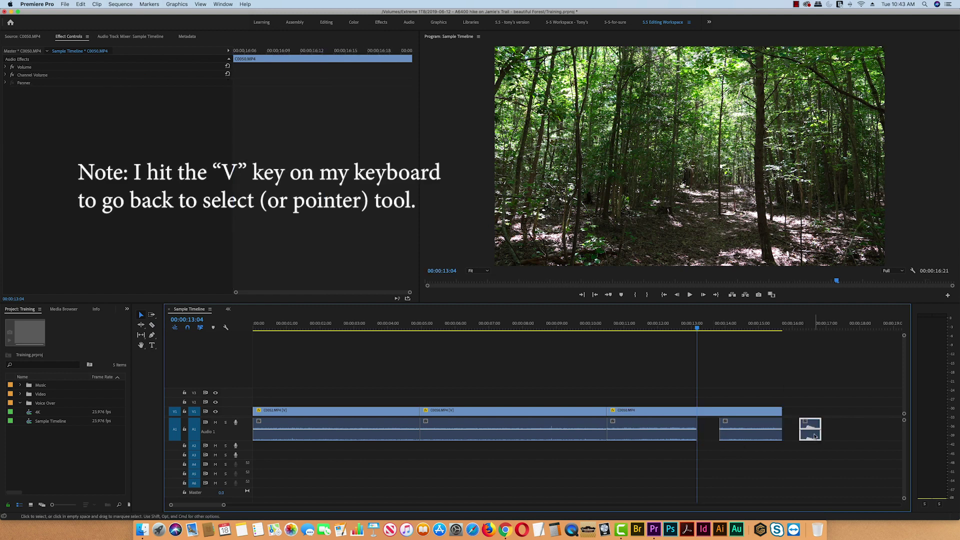
key(Delete)
Cut the audio at 00:00:14:18, paste a copy of the later piece, and fit it into the gap
drag(697, 329, 750, 339)
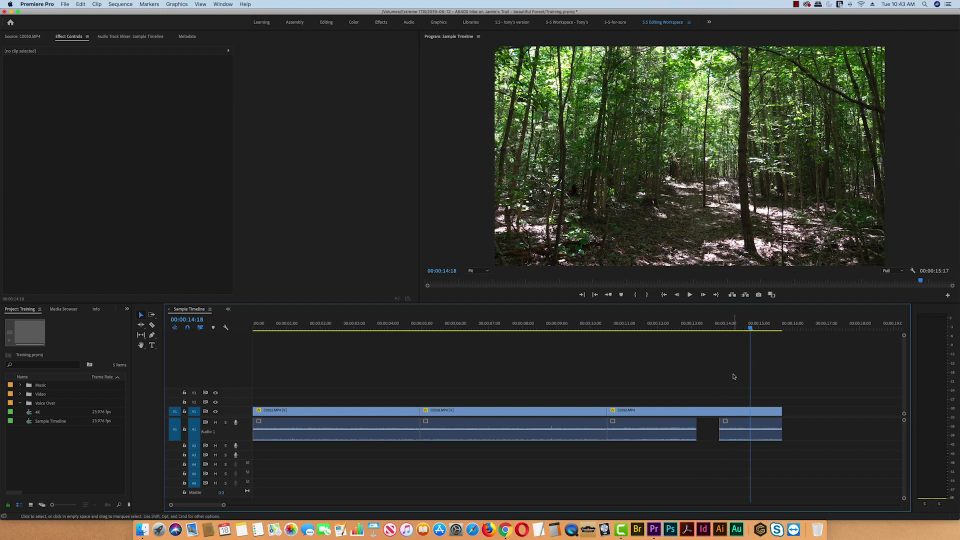
key(c)
click(752, 425)
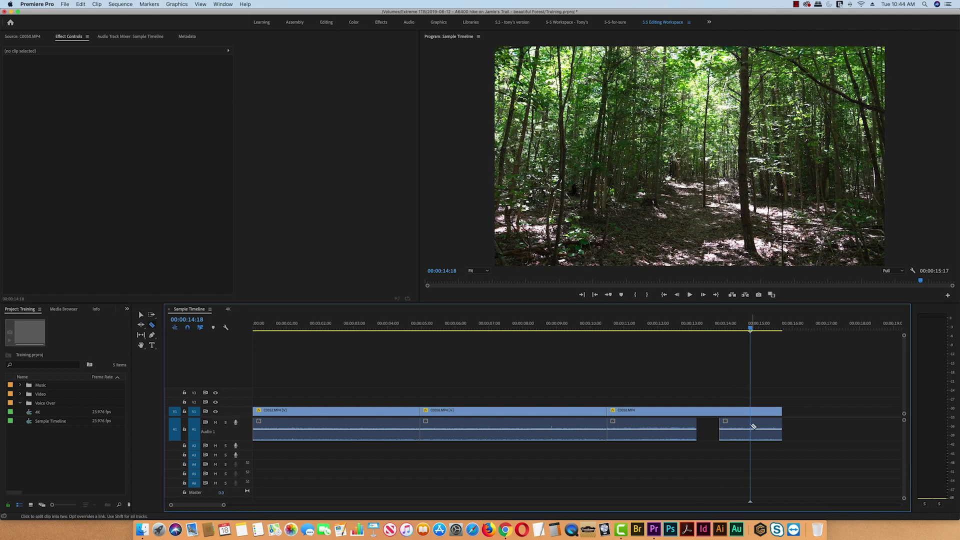
key(v)
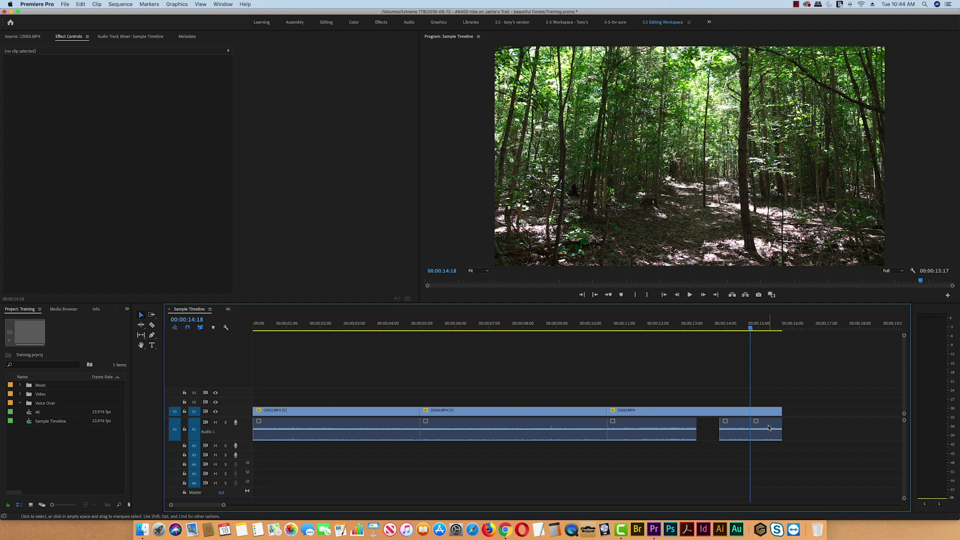
click(760, 425)
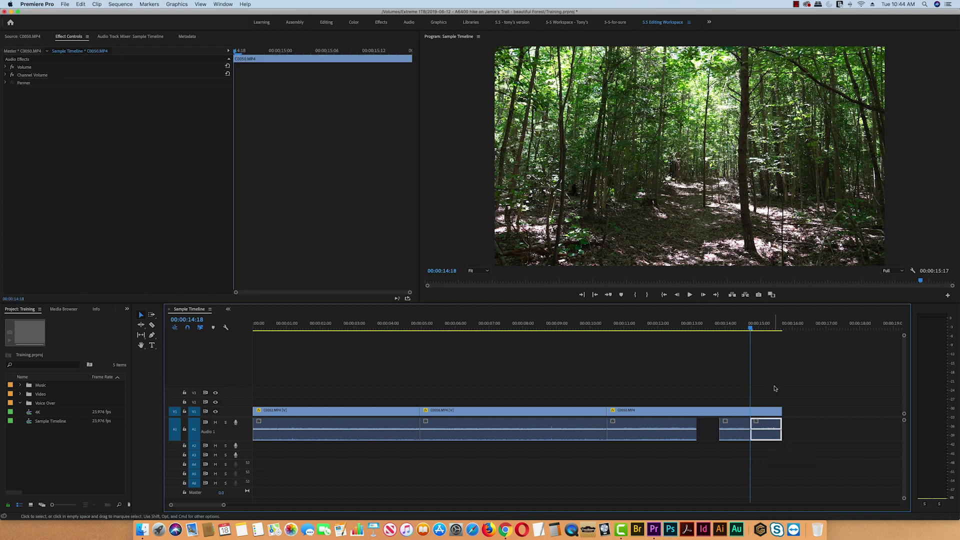
drag(746, 326, 793, 326)
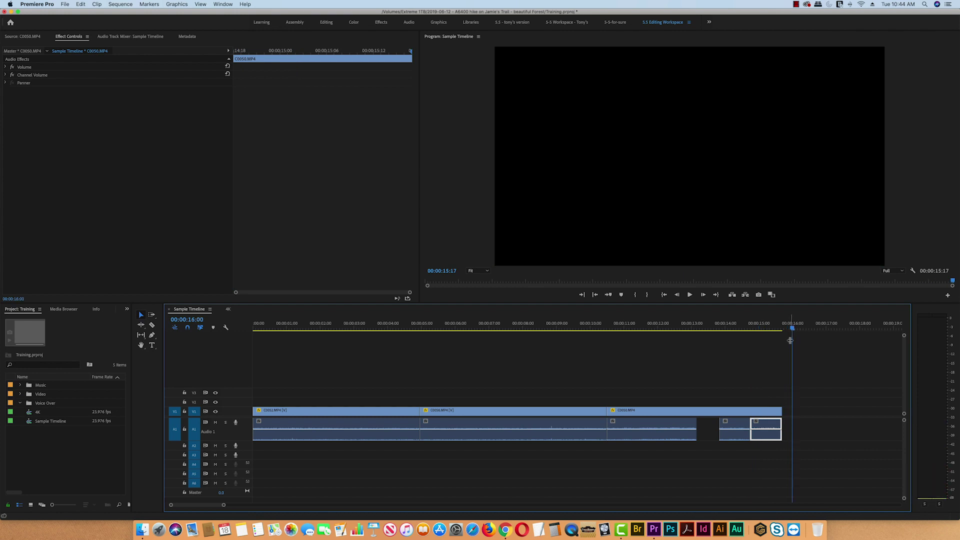
key(super+v)
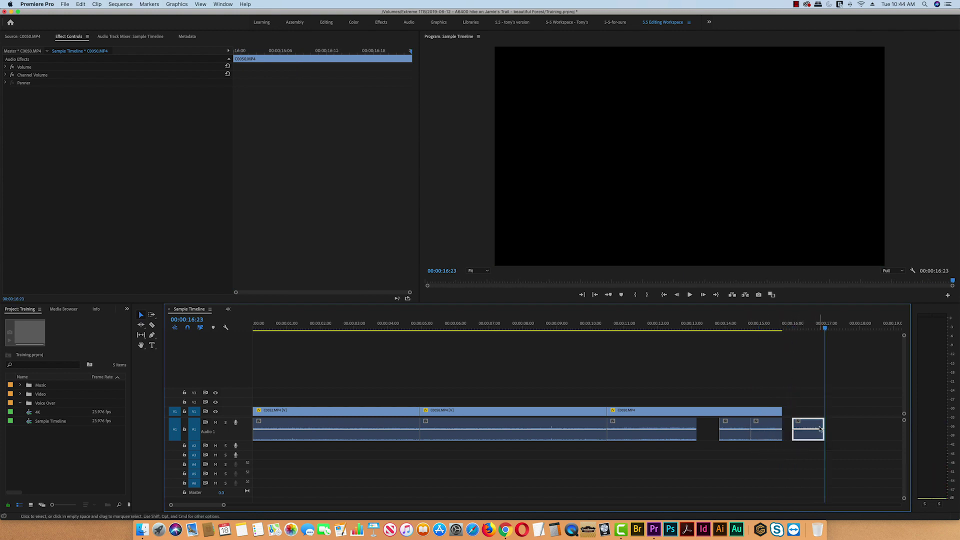
drag(822, 424, 719, 425)
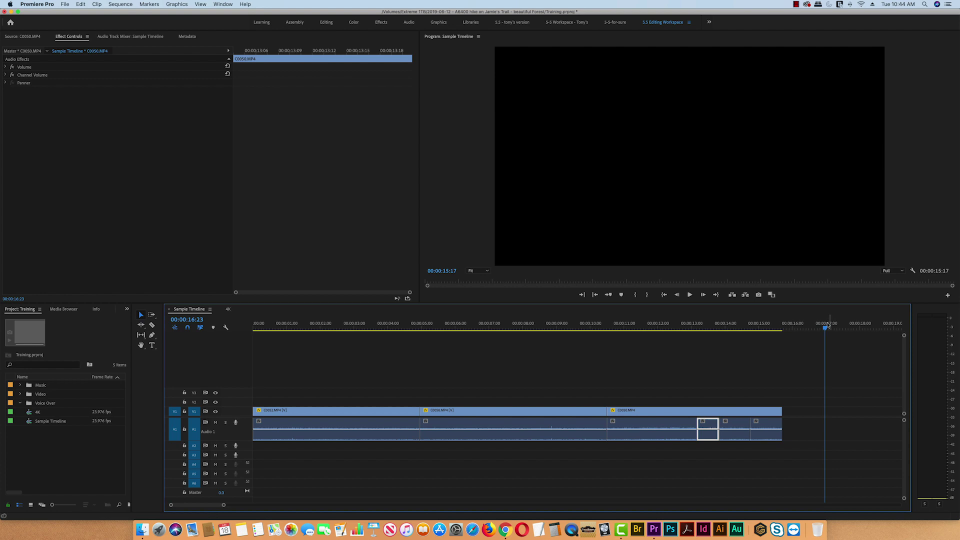
Play back the patched audio and check the C0050 video and audio pieces
key(Up)
key(Up)
key(Up)
key(space)
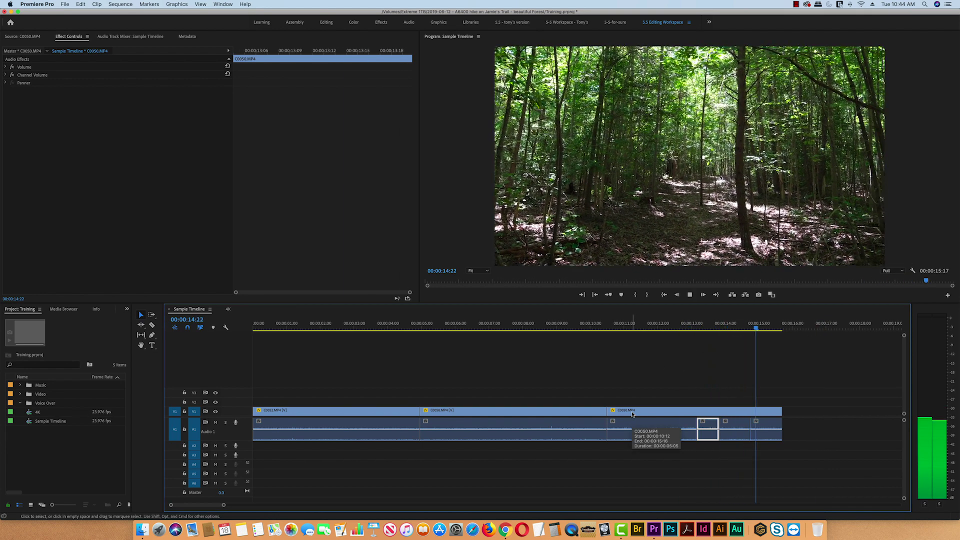
key(space)
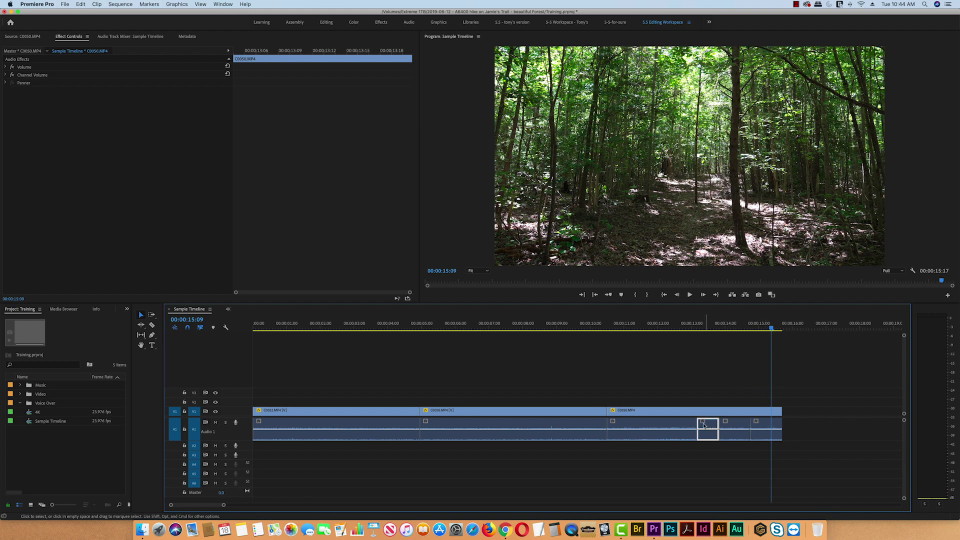
click(679, 413)
click(678, 425)
click(705, 426)
click(731, 428)
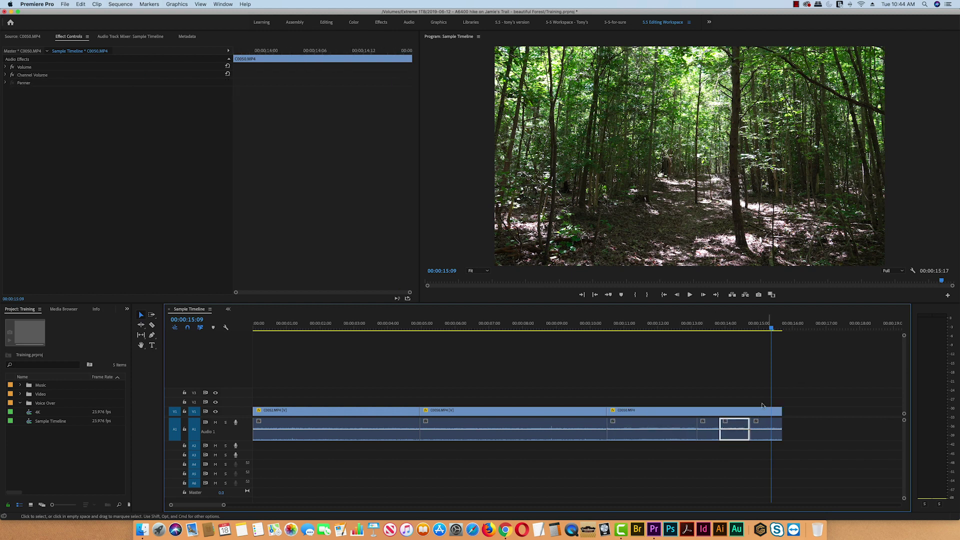
Move the playhead back to about 4 seconds and widen the Project panel
drag(224, 504, 247, 504)
drag(576, 328, 344, 331)
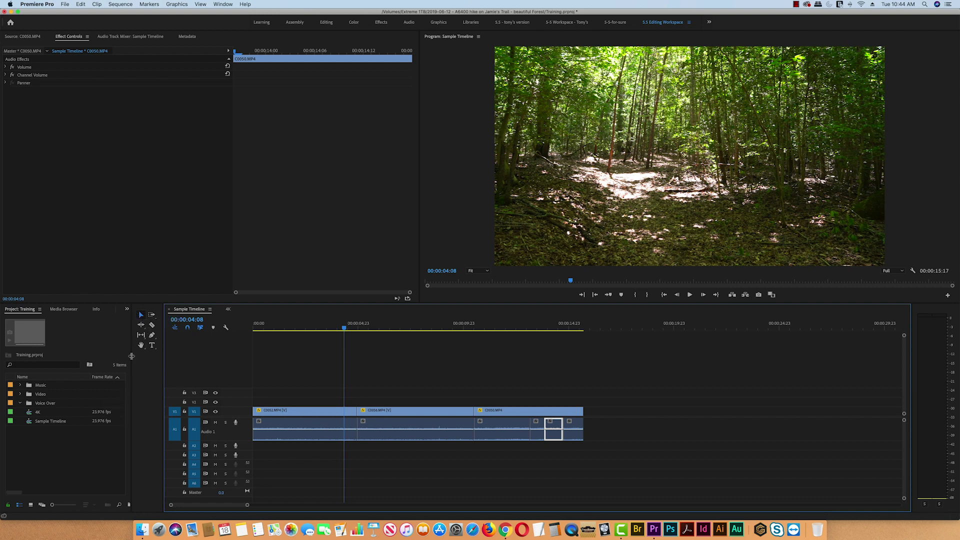
drag(131, 356, 157, 356)
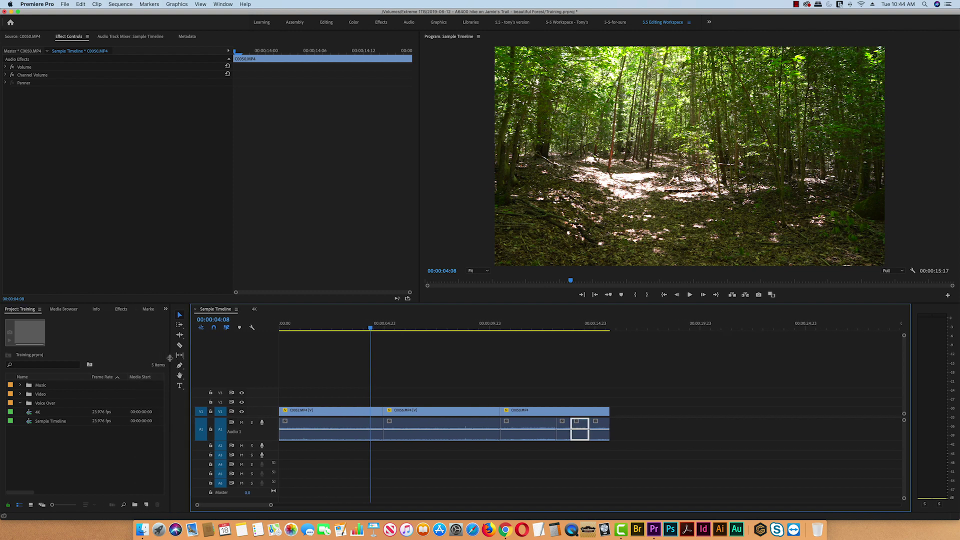
Show the Dissolve transitions under Effects > Video Transitions
click(121, 309)
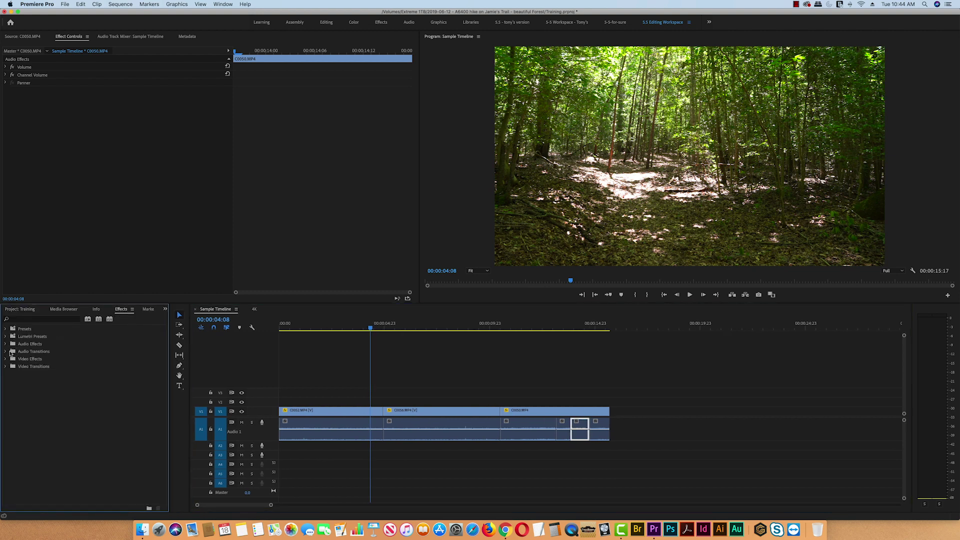
click(5, 367)
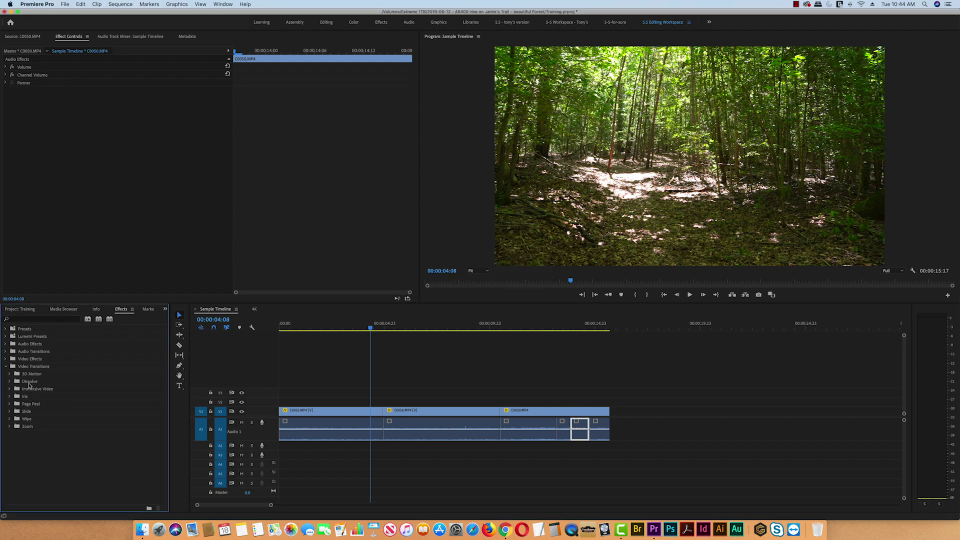
click(10, 382)
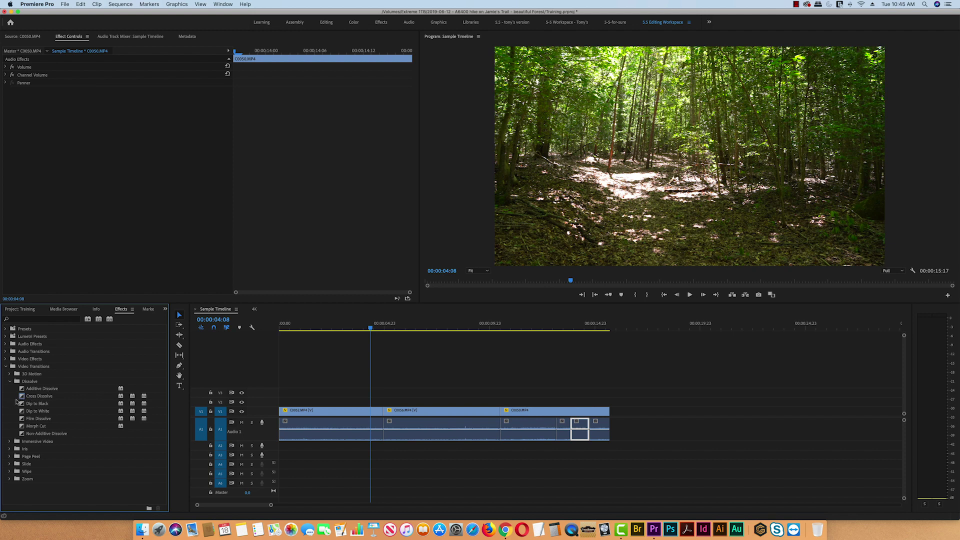
drag(371, 331, 407, 335)
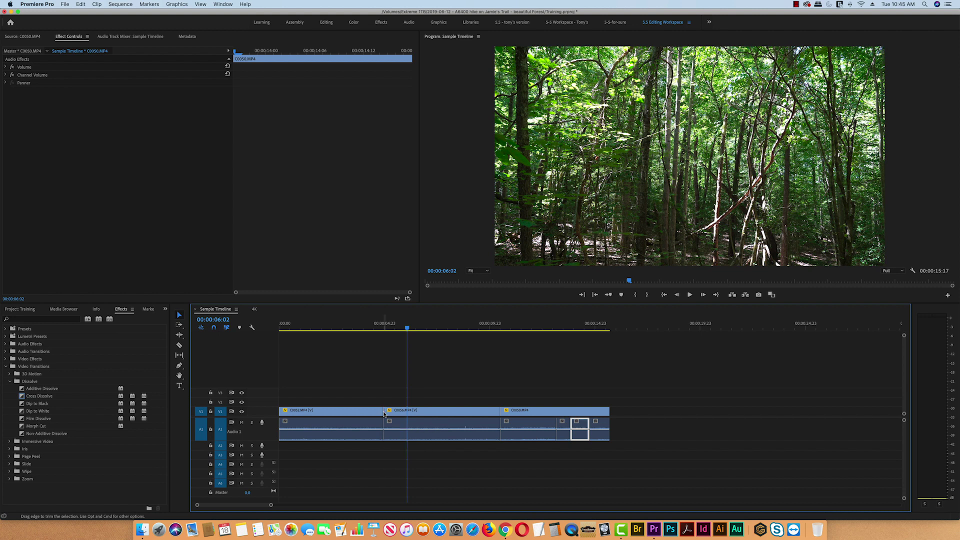
Apply the default Cross Dissolve at the C0052 to C0056 cut on V1
right_click(384, 411)
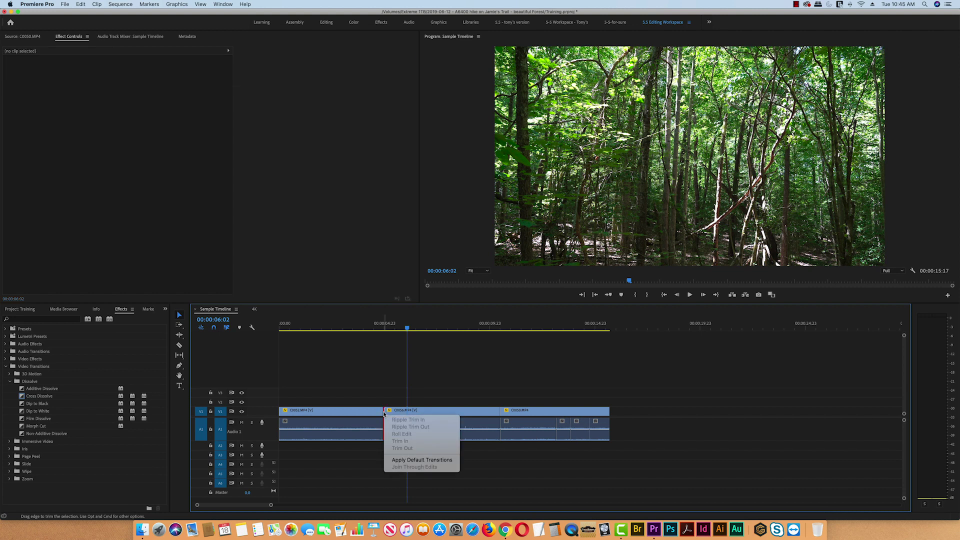
click(410, 460)
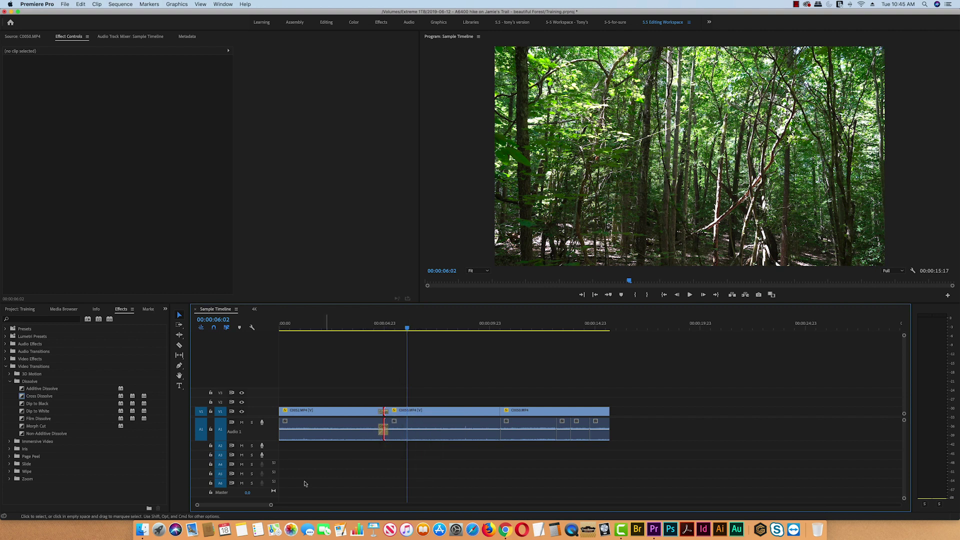
scroll(272, 505, up, 6)
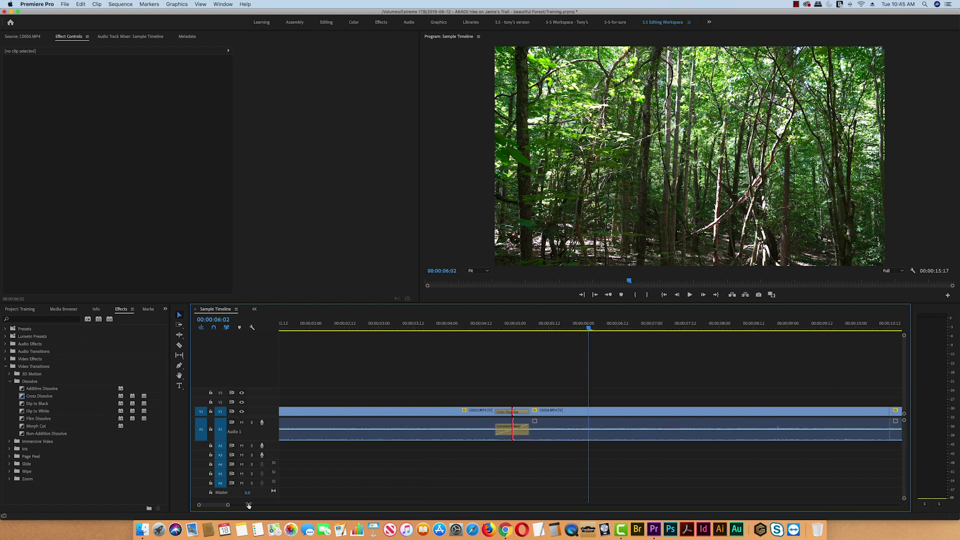
scroll(258, 505, down, 1)
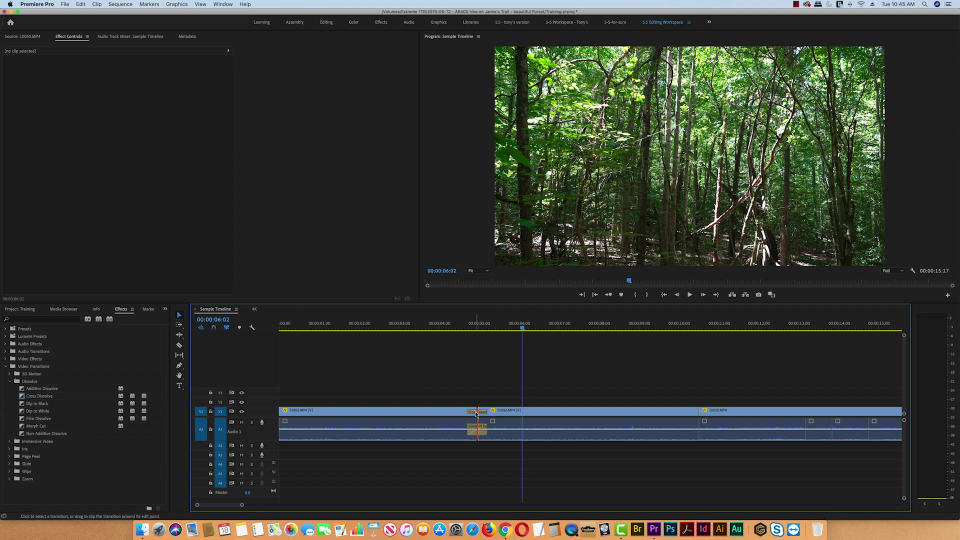
Preview the new dissolve and lengthen it to 1:10
drag(522, 329, 448, 331)
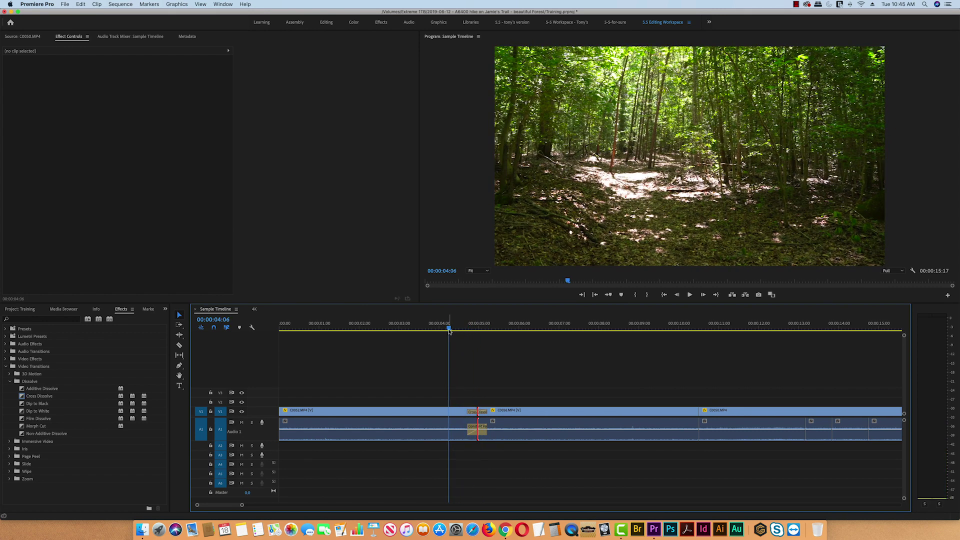
key(space)
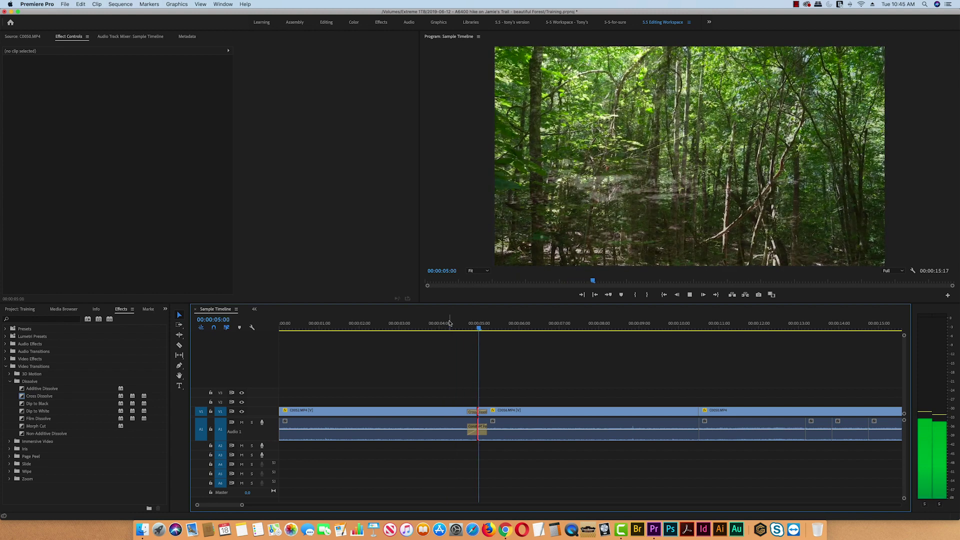
key(space)
click(548, 329)
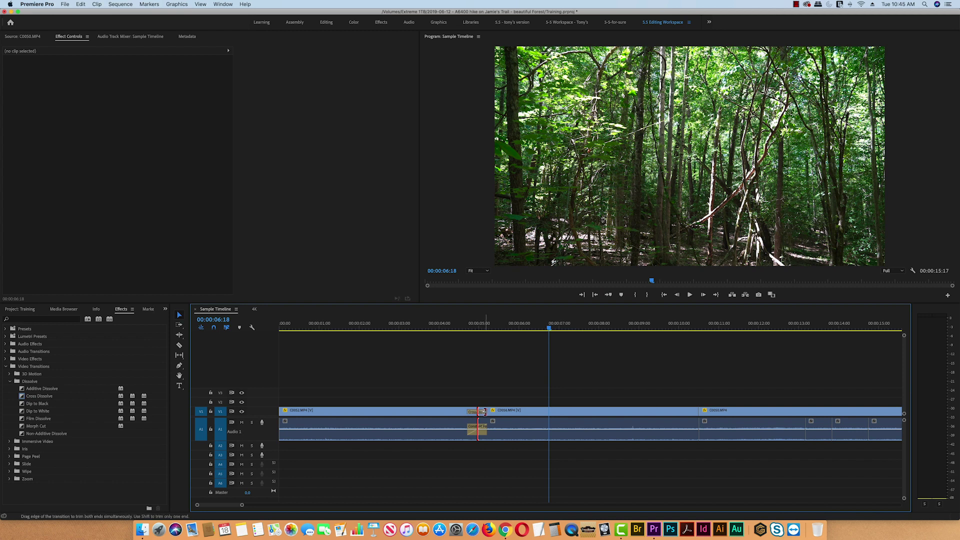
drag(484, 411, 503, 411)
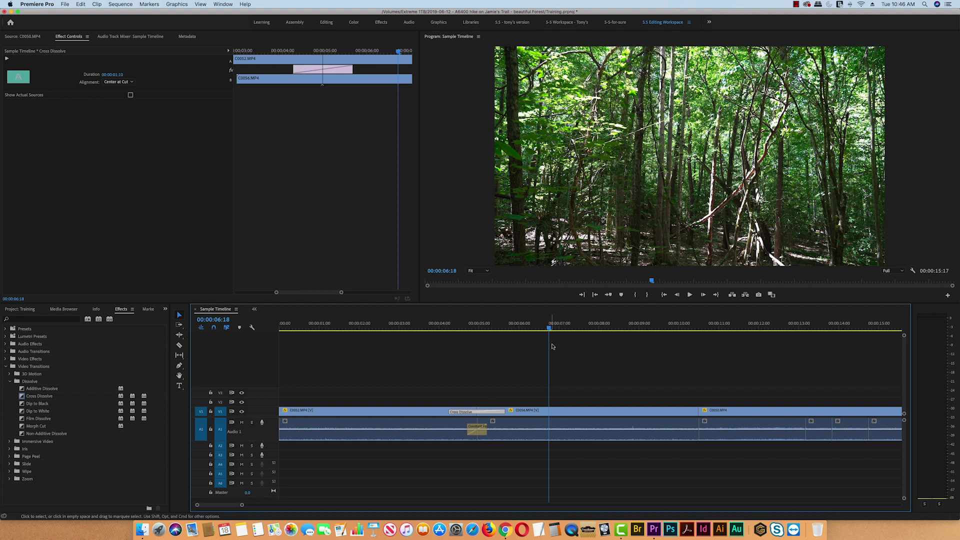
Shorten the Cross Dissolve to 12 frames and preview it
drag(550, 327, 445, 339)
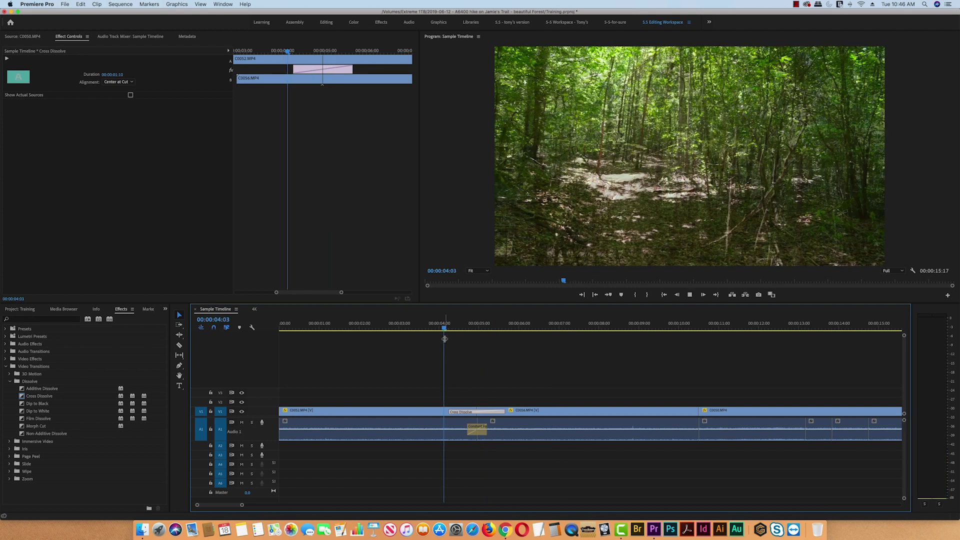
key(space)
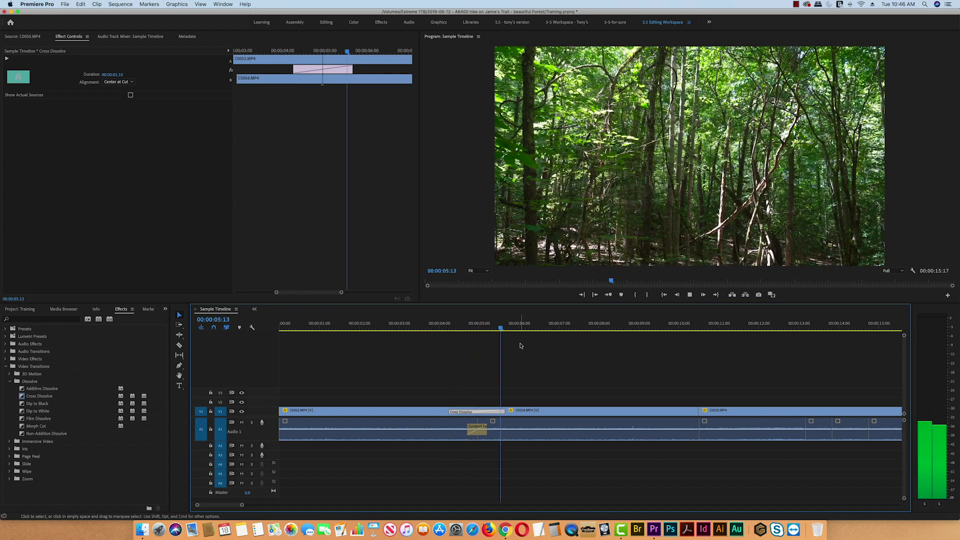
key(space)
drag(502, 411, 480, 425)
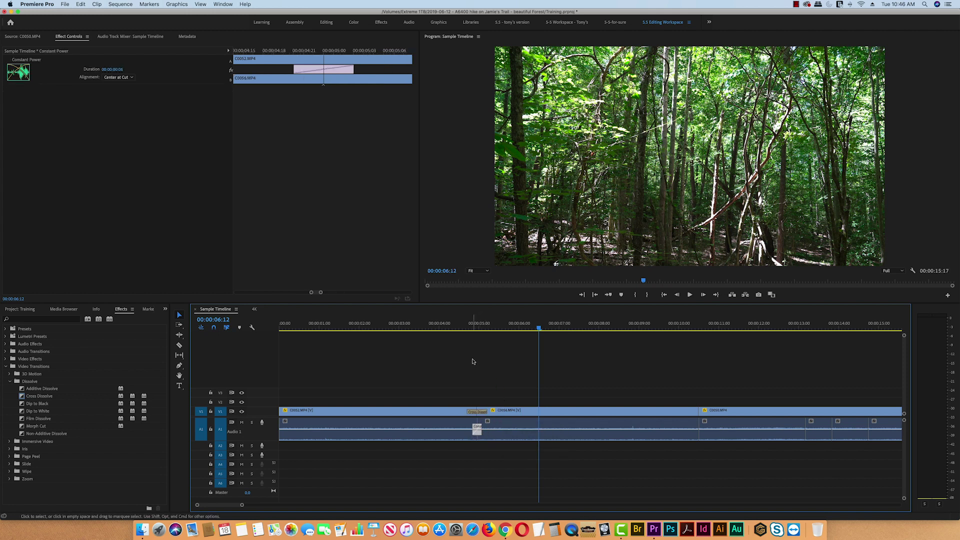
click(453, 324)
key(space)
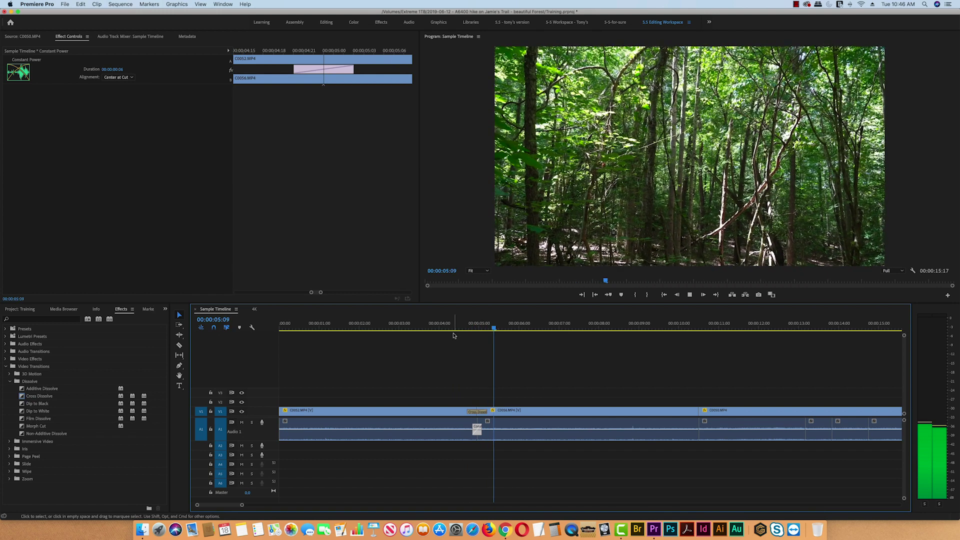
key(space)
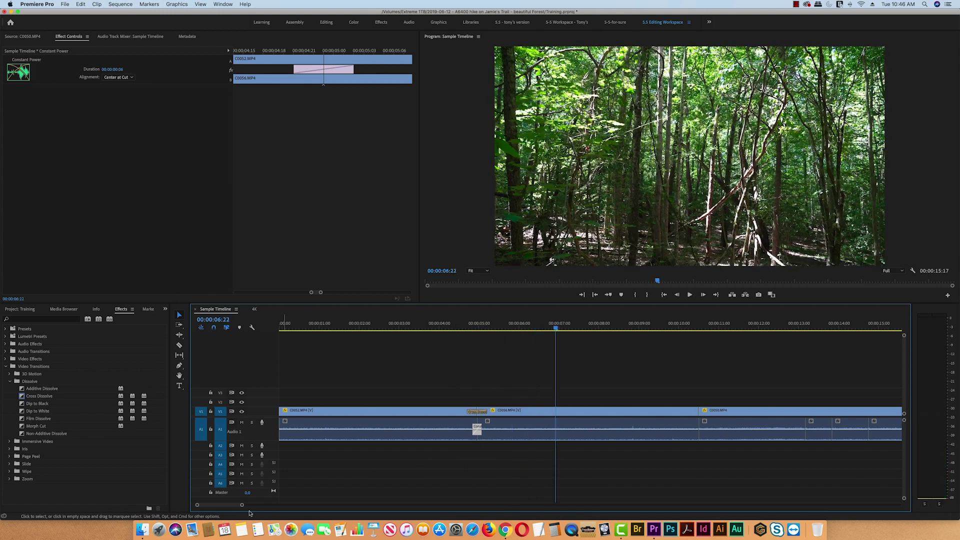
Zoom the timeline out to show all three clips and scrub back to about 00:00:02:09
drag(242, 504, 408, 486)
scroll(409, 486, up, 5)
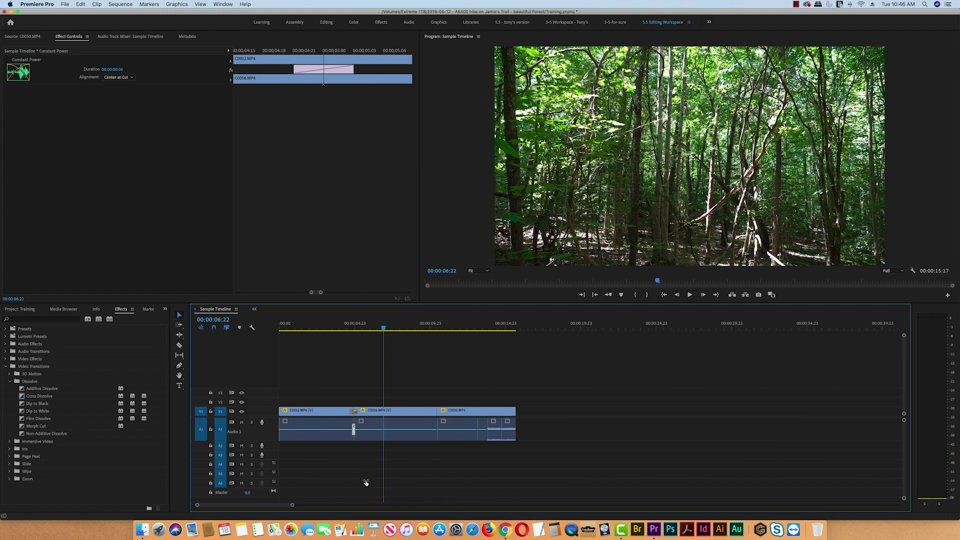
drag(387, 331, 316, 330)
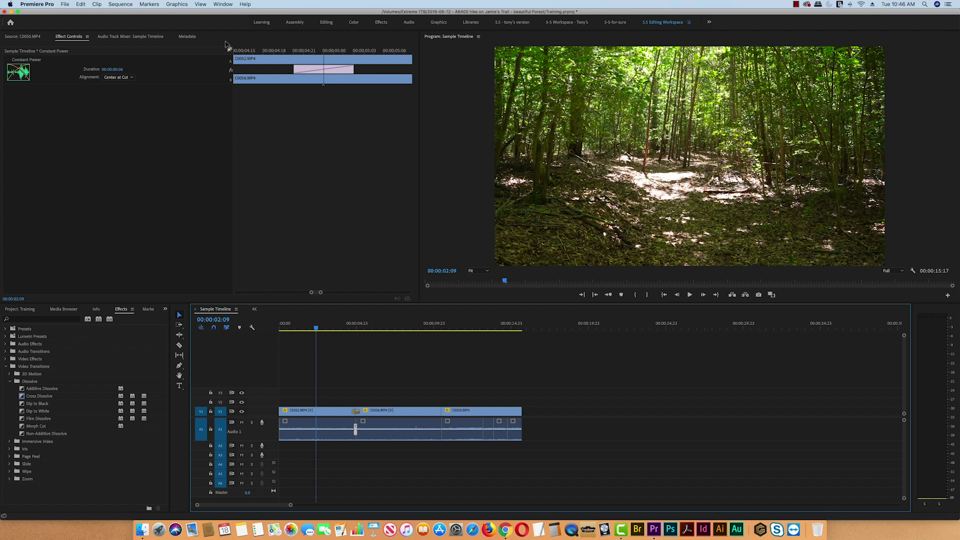
click(353, 23)
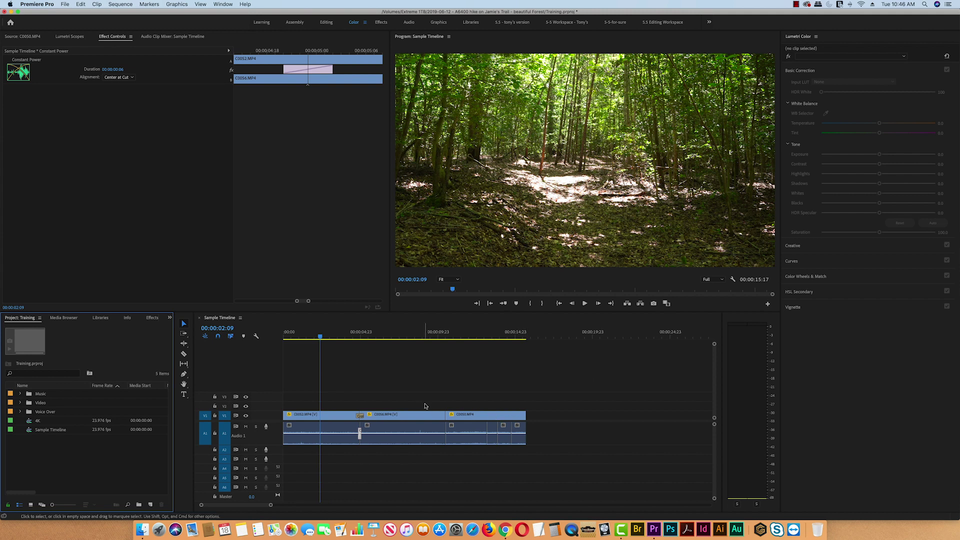
Grade C0052 in Lumetri Basic Correction: Exposure 0.2, Shadows -30.5, Saturation 161.3
click(330, 417)
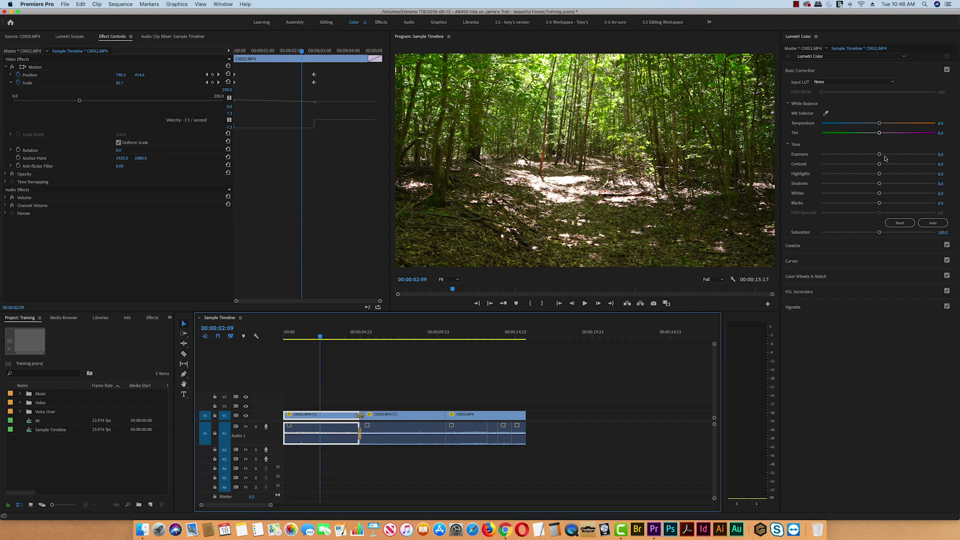
mouse_move(879, 155)
mouse_down()
mouse_move(858, 156)
mouse_move(895, 156)
mouse_move(881, 157)
mouse_up()
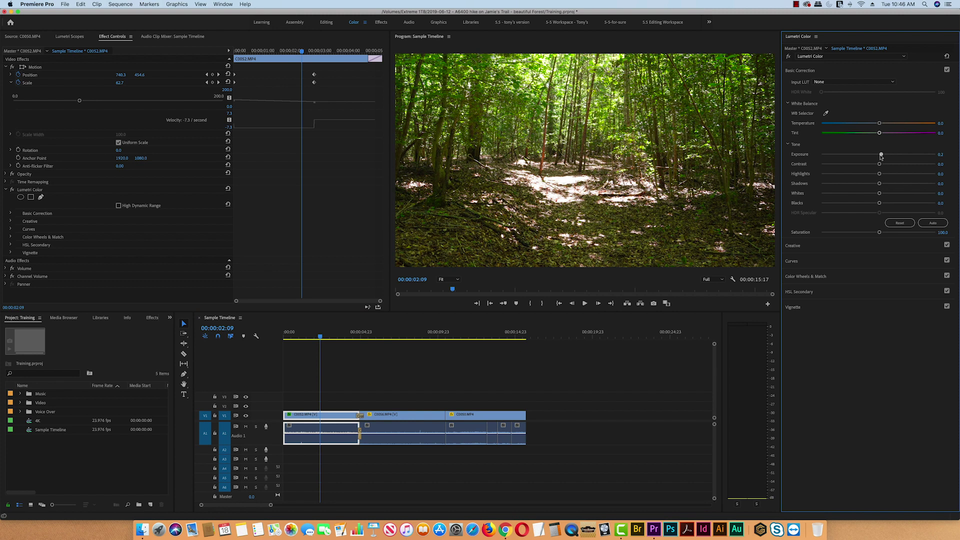
drag(879, 184, 860, 184)
drag(881, 234, 914, 233)
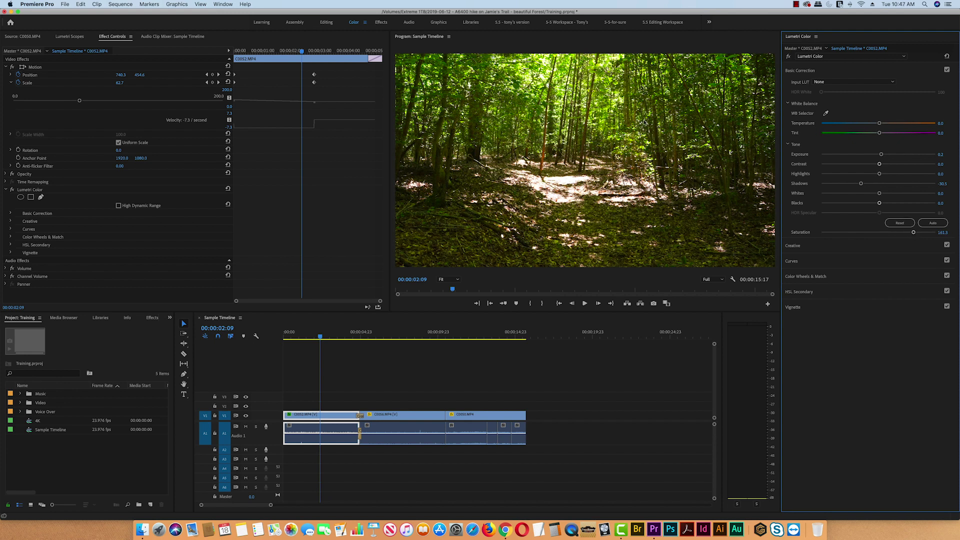
Try a warmer Temperature, reset it to 0.0 with the WB Selector, and preview the clip
mouse_move(880, 123)
mouse_down()
mouse_move(863, 124)
mouse_move(904, 125)
mouse_move(883, 126)
mouse_up()
click(826, 114)
click(573, 177)
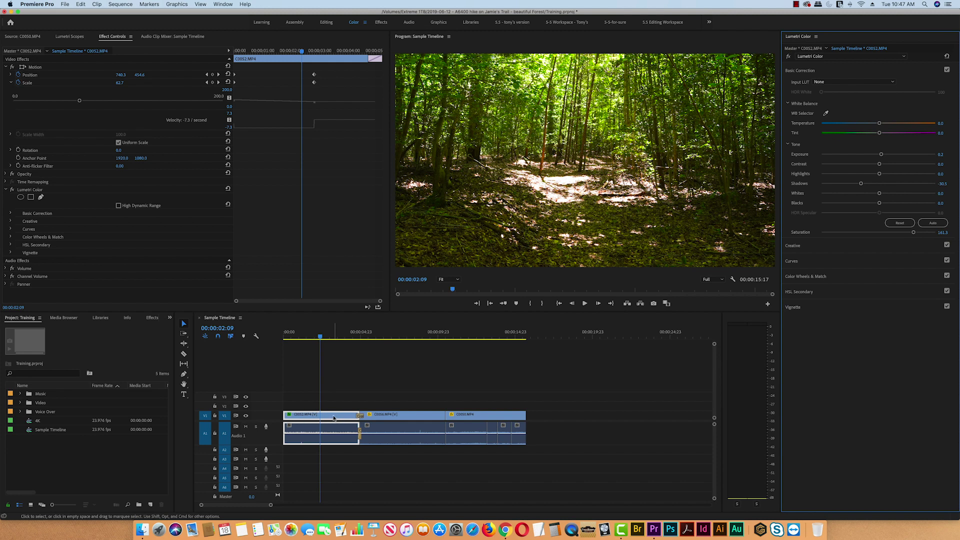
drag(348, 333, 328, 335)
Copy C0052's Lumetri Color effect and paste it onto C0056 via Edit > Paste
click(392, 333)
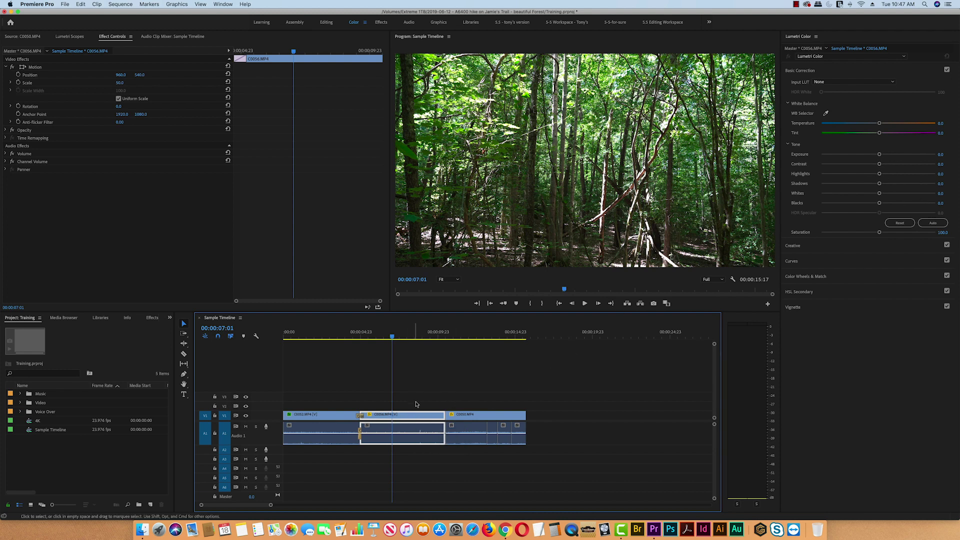
click(325, 391)
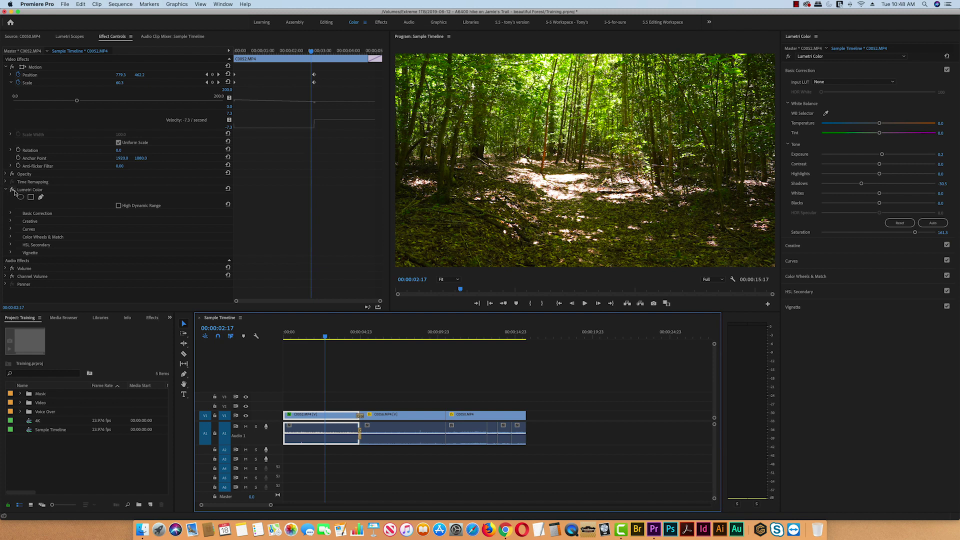
click(33, 190)
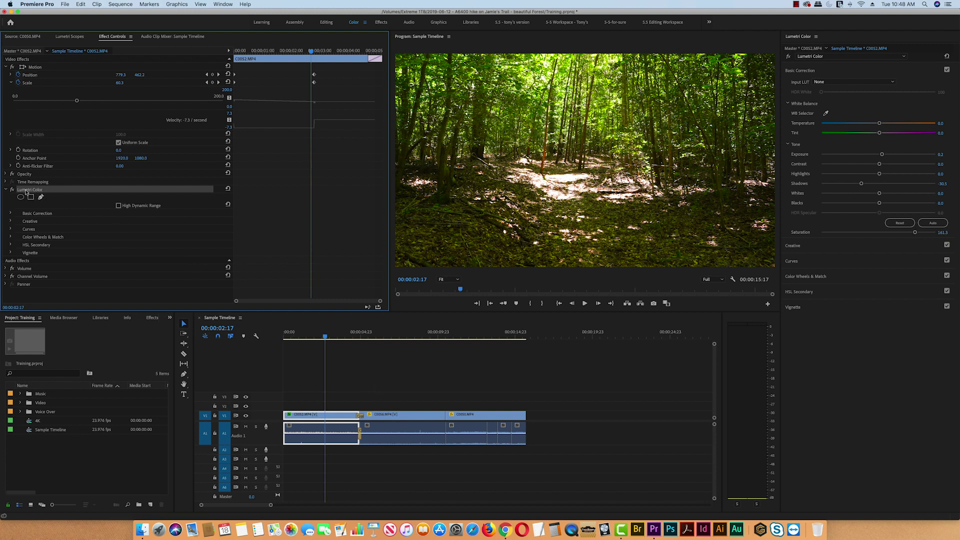
click(399, 332)
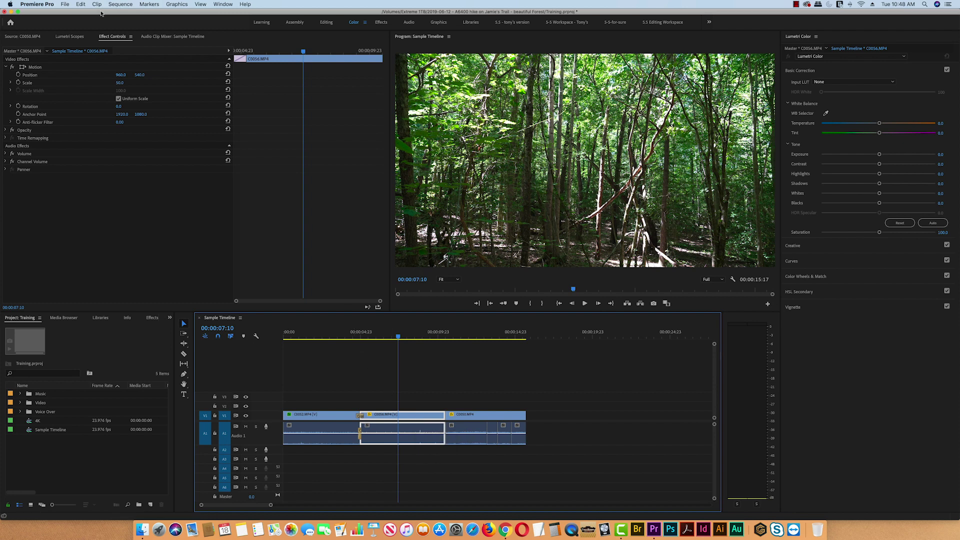
click(80, 4)
click(95, 46)
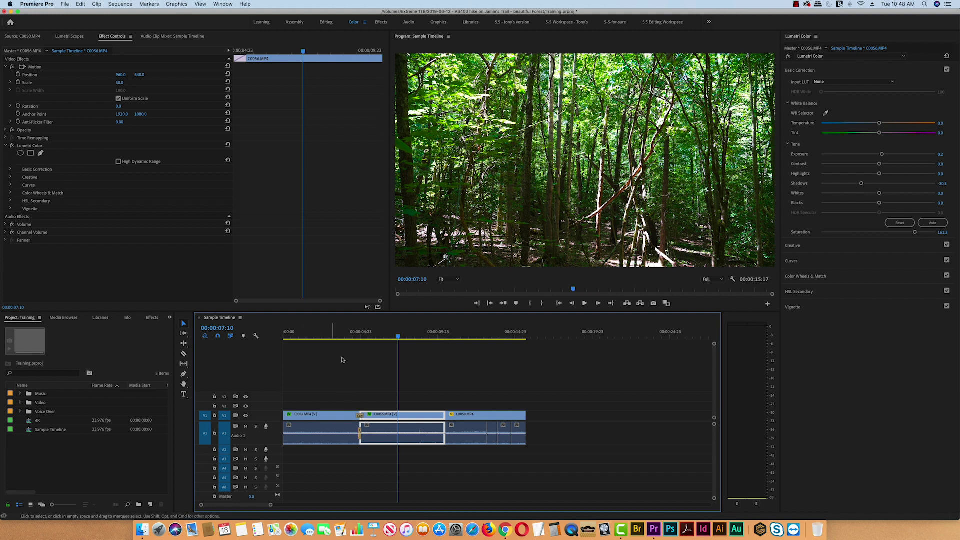
Paste the same Lumetri grade onto C0050 with Cmd+V
click(12, 147)
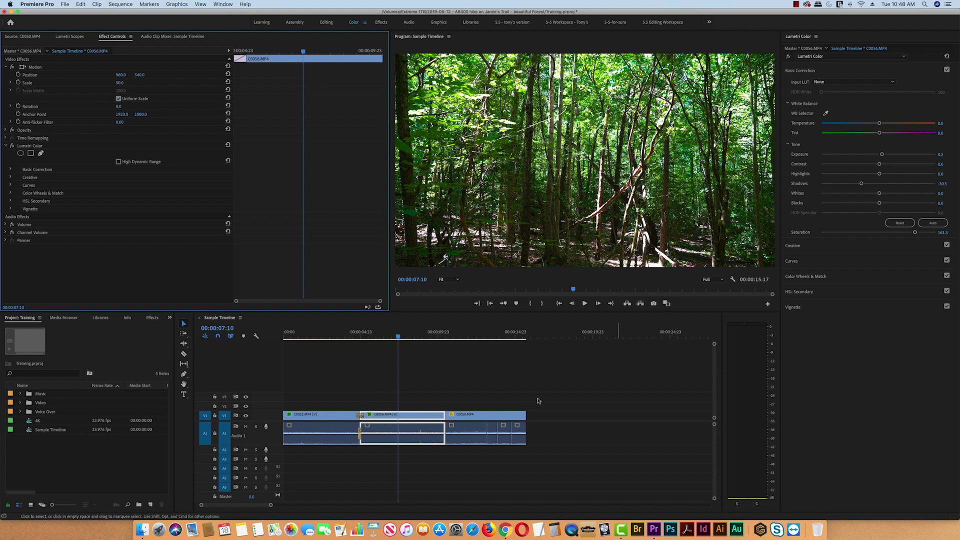
click(465, 333)
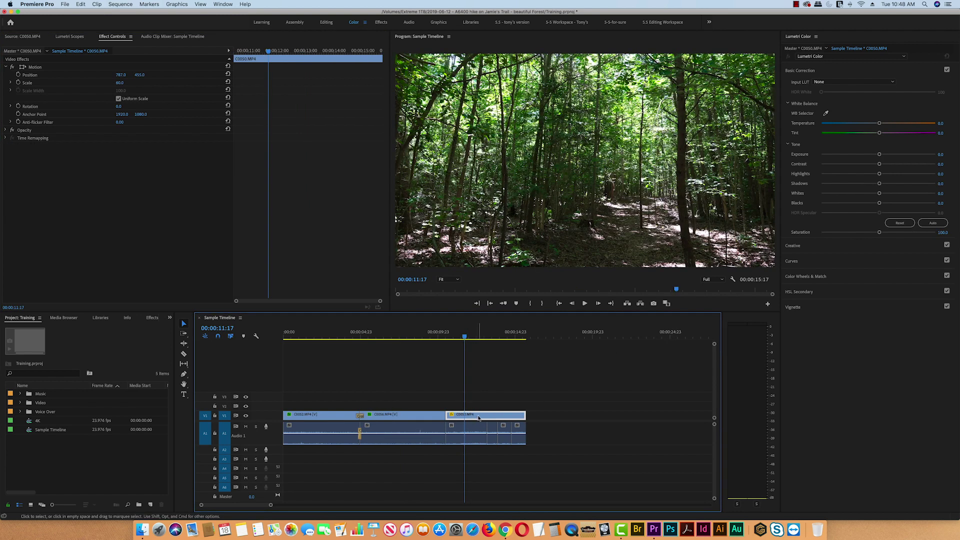
key(super+v)
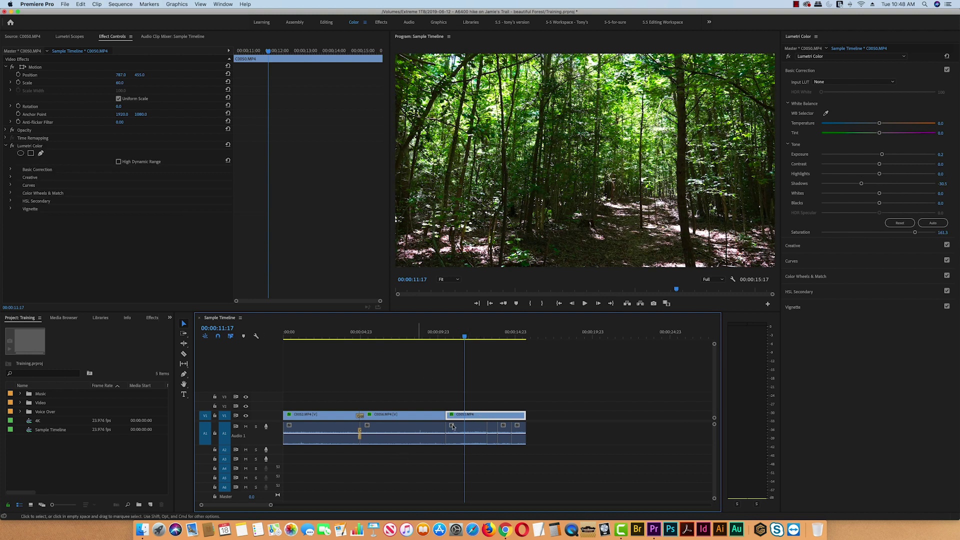
click(11, 147)
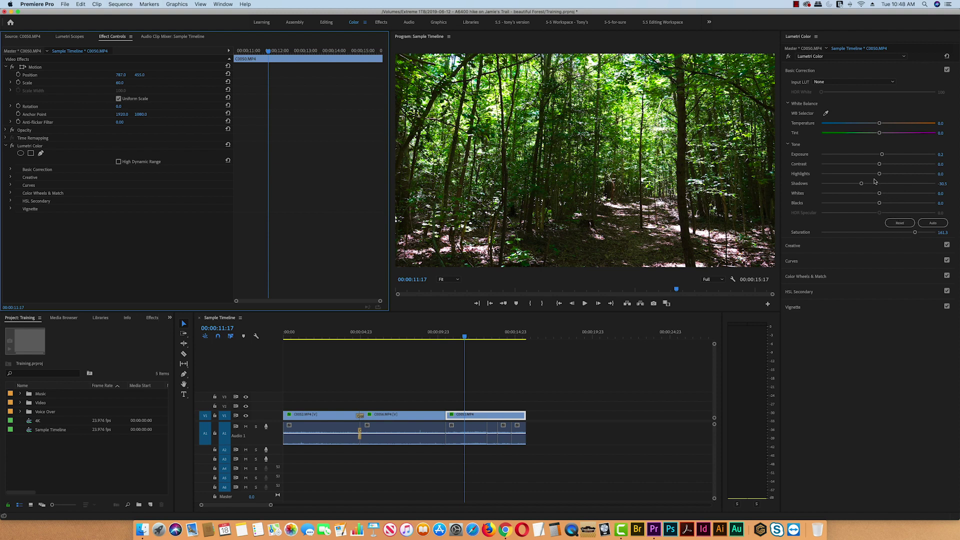
Tune C0050's Lumetri: Contrast 32.5, Shadows 22.6, Blacks -13.4, Saturation 186.9
drag(879, 164, 896, 165)
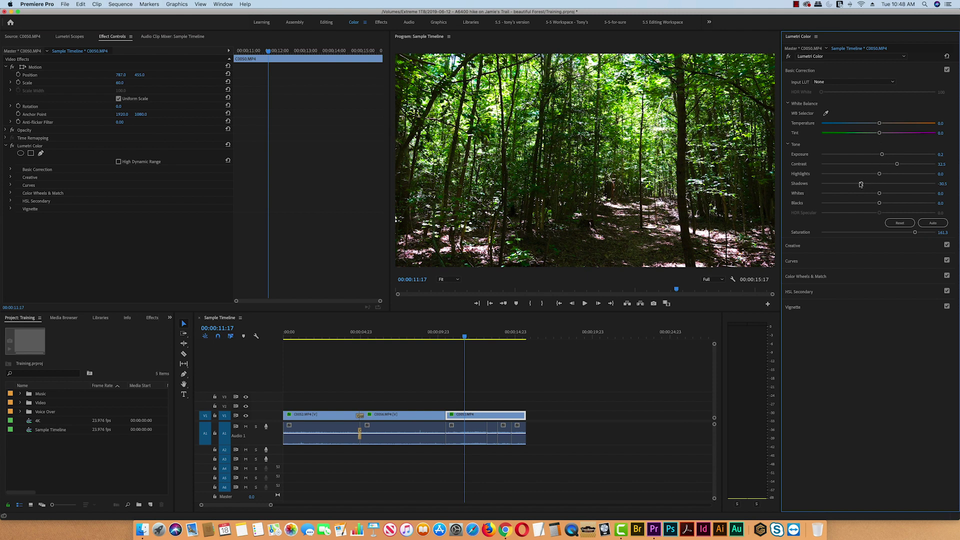
drag(861, 185, 890, 184)
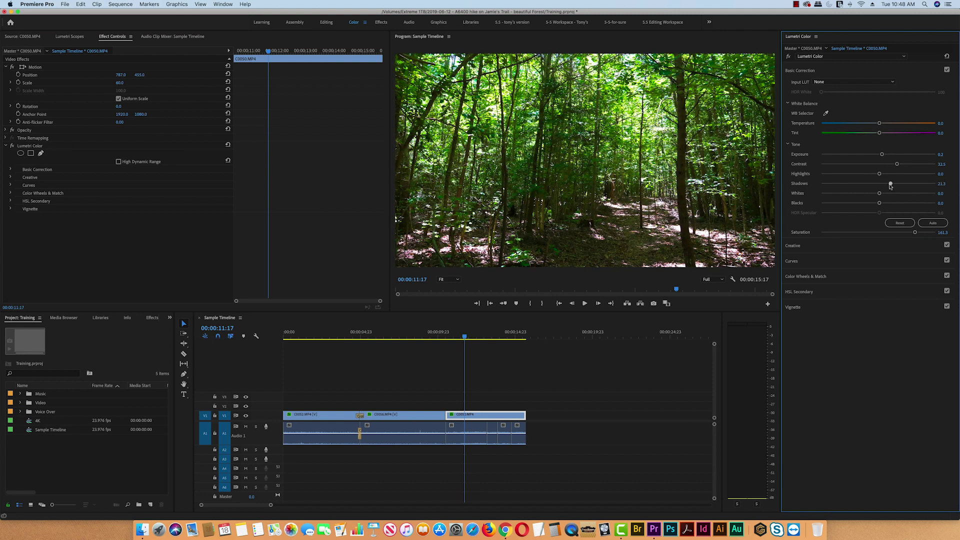
drag(879, 203, 870, 203)
drag(915, 233, 929, 236)
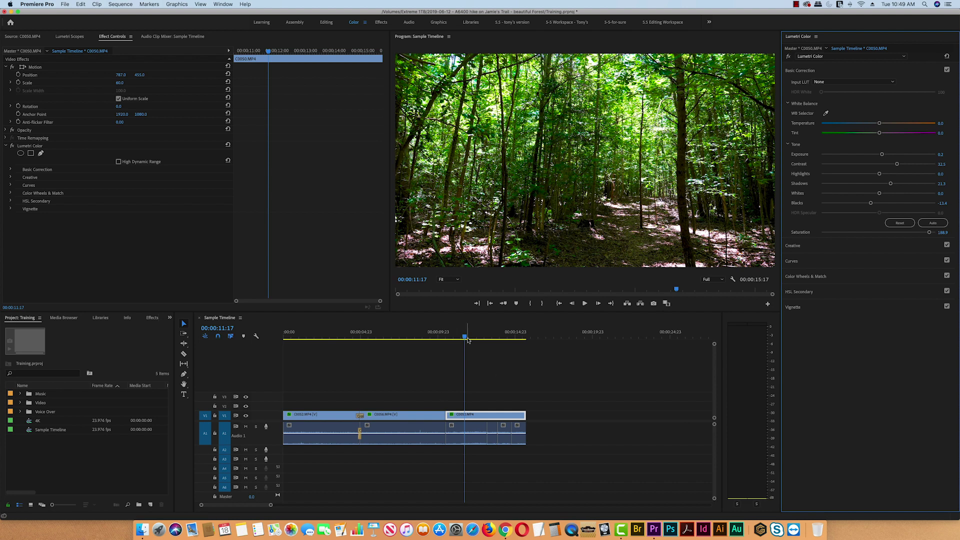
click(404, 338)
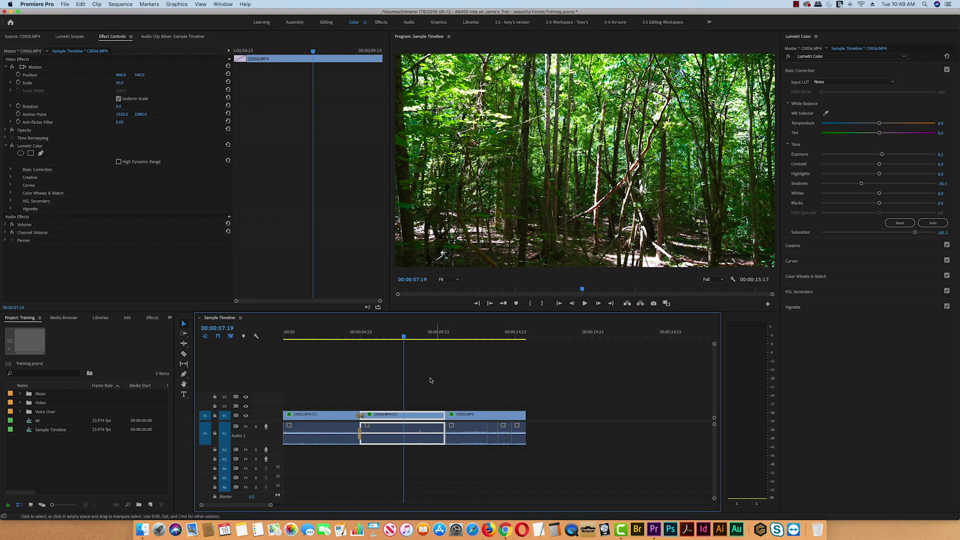
drag(404, 338, 455, 338)
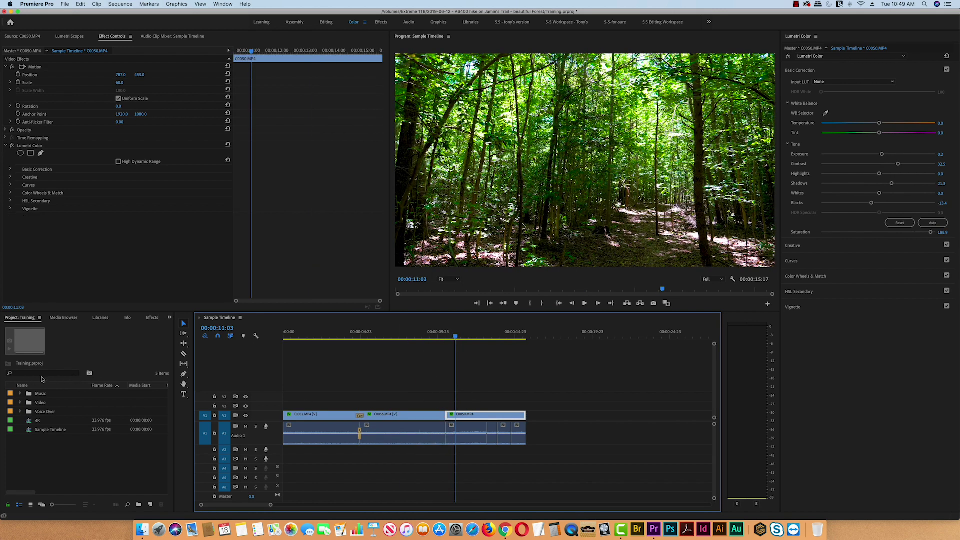
Add a Cube Spin transition between clips C0056 and C0050
click(28, 373)
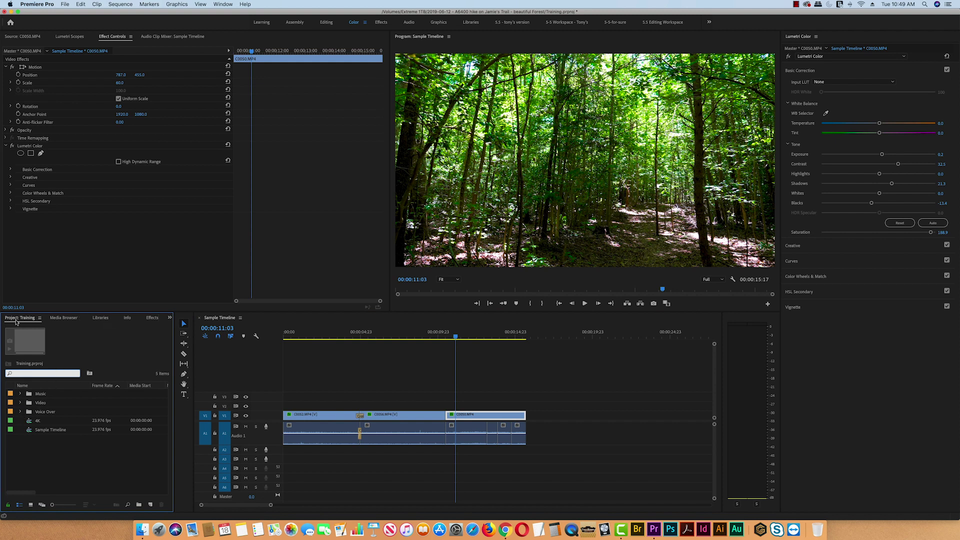
click(152, 318)
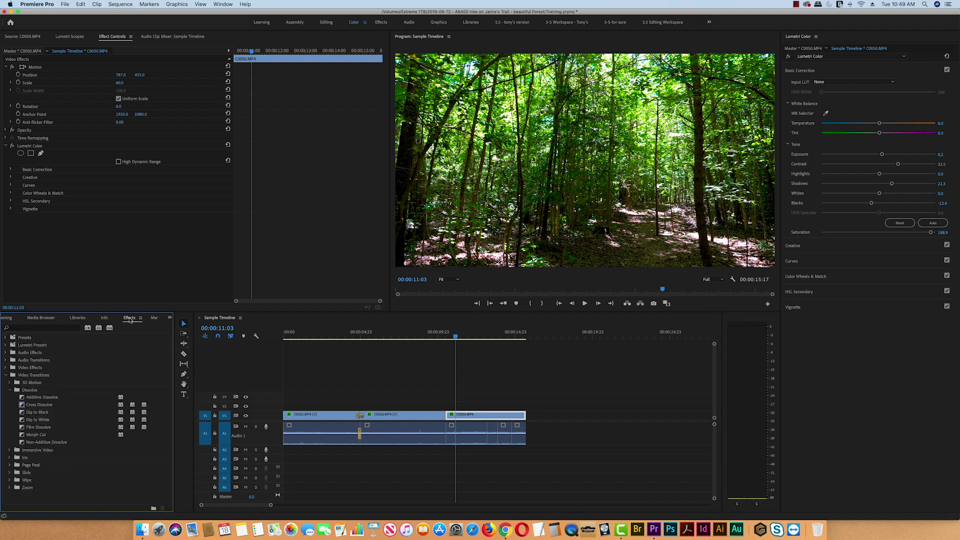
click(6, 376)
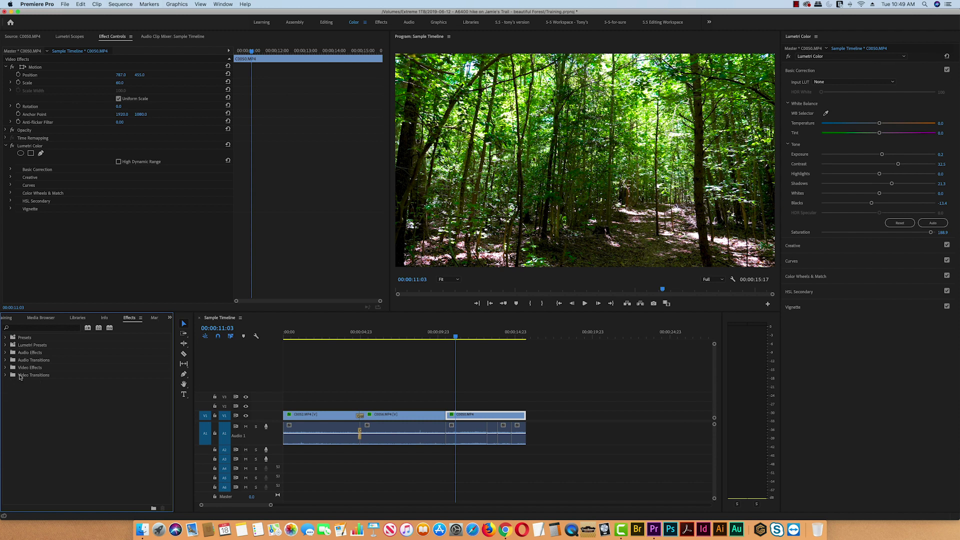
click(33, 328)
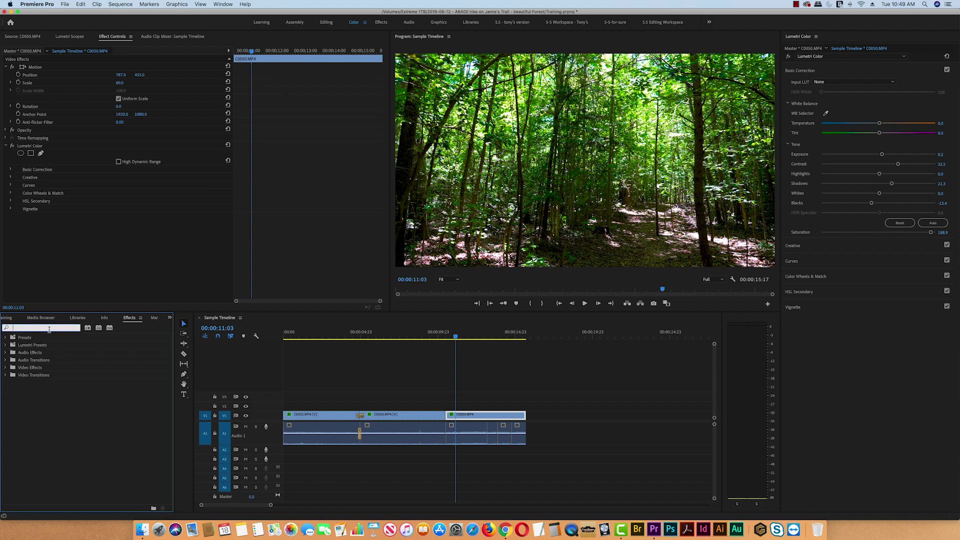
text(cube)
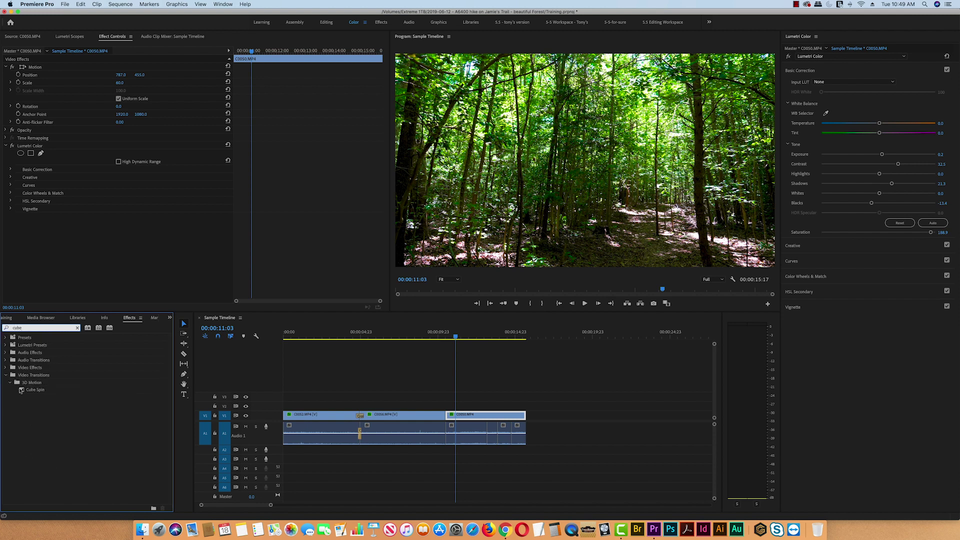
drag(21, 390, 446, 415)
Play back and step frame by frame through the Cube Spin transition
drag(457, 334, 429, 334)
click(400, 434)
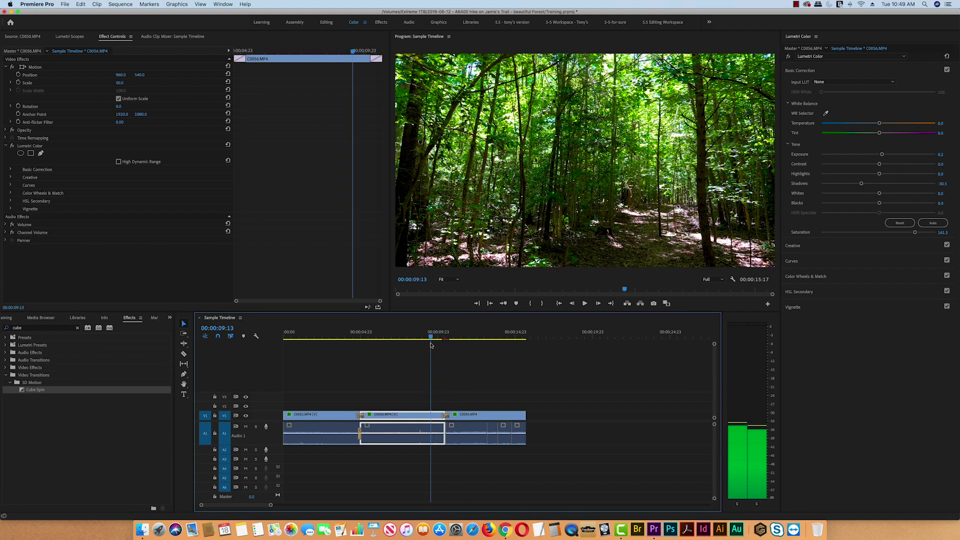
key(space)
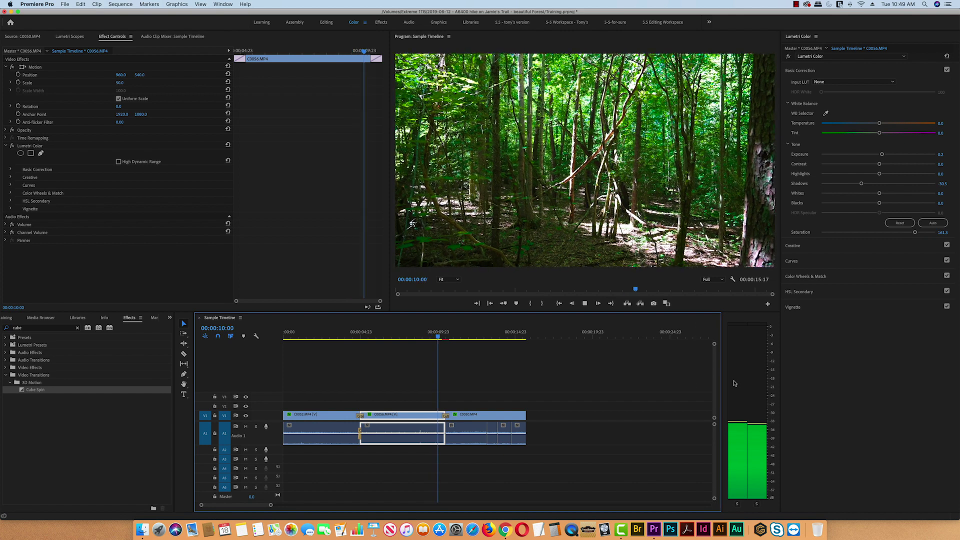
drag(462, 337, 448, 340)
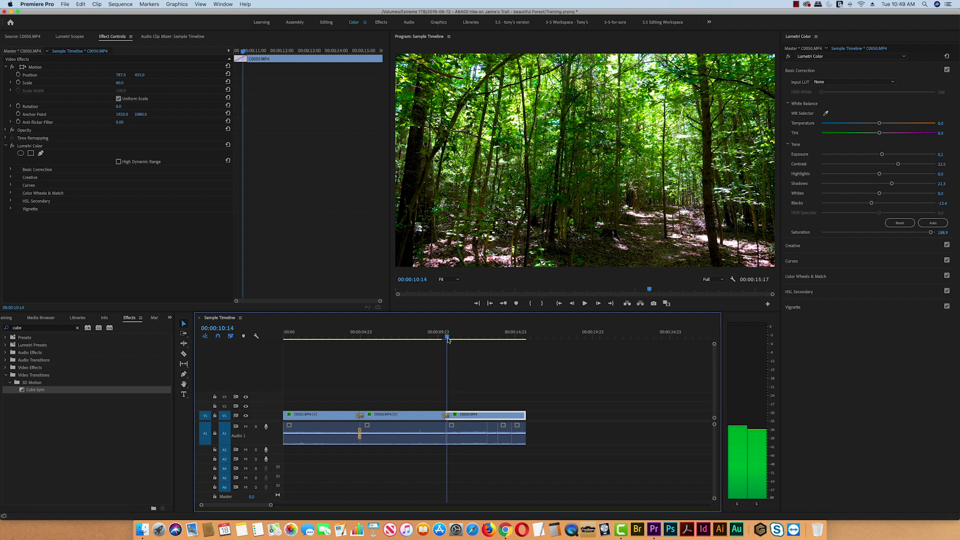
drag(448, 340, 443, 339)
key(Right)
key(Right)
key(Right)
key(Right)
key(Right)
key(Right)
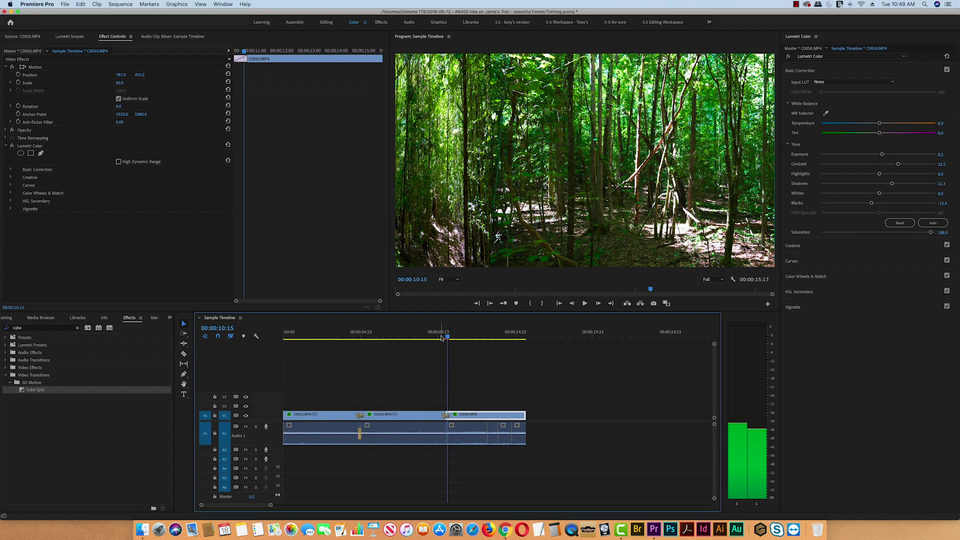
key(Right)
key(Right)
key(Right)
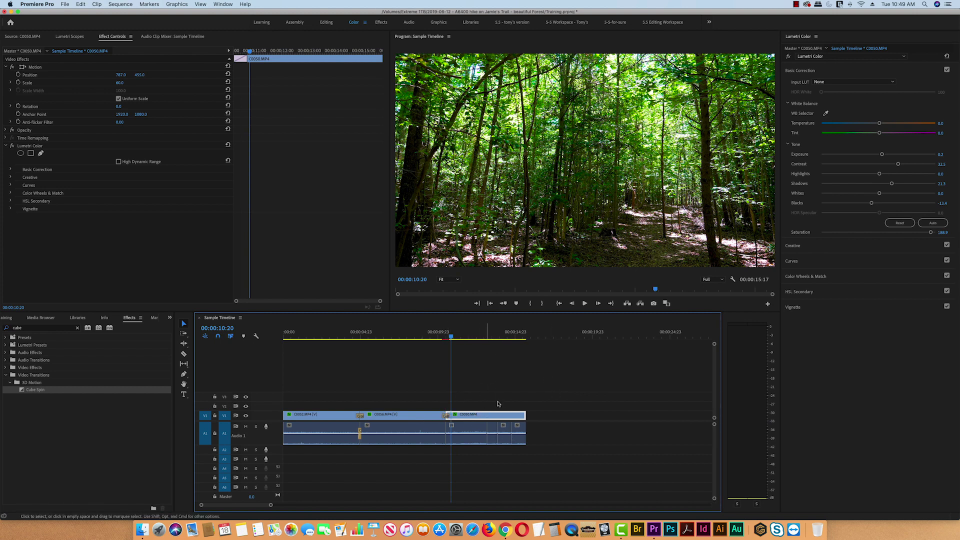
click(316, 335)
Apply an Audio Gain boost to the C0052 audio clip
click(309, 335)
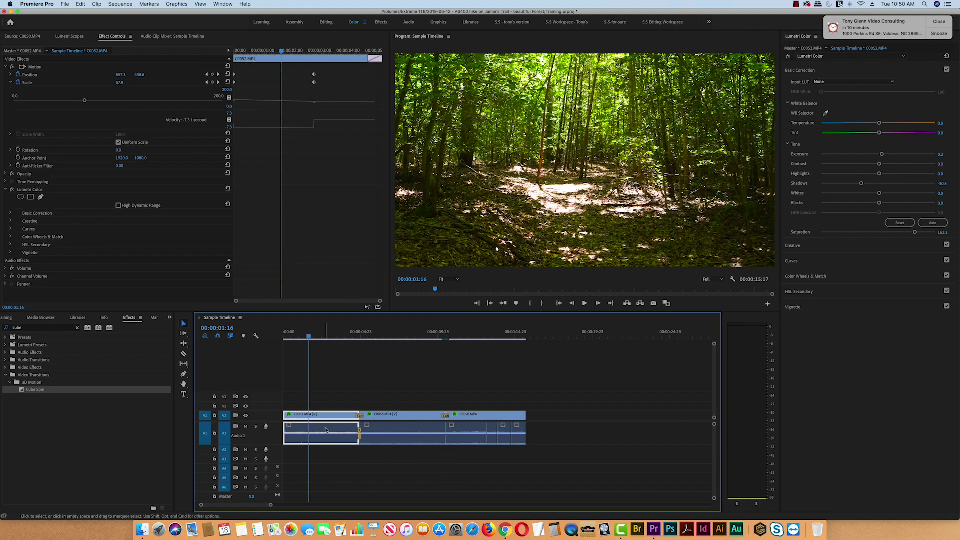
right_click(328, 431)
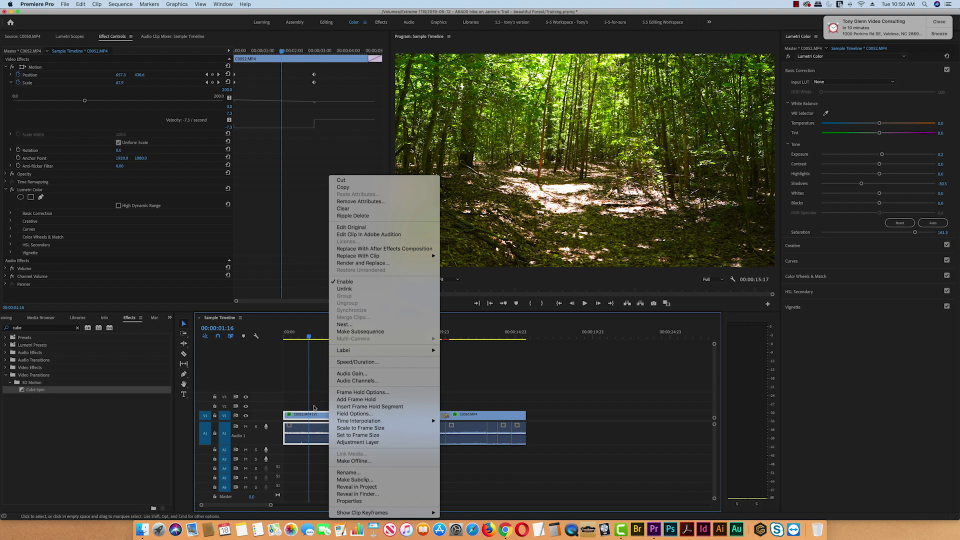
click(314, 407)
right_click(329, 428)
mouse_move(376, 418)
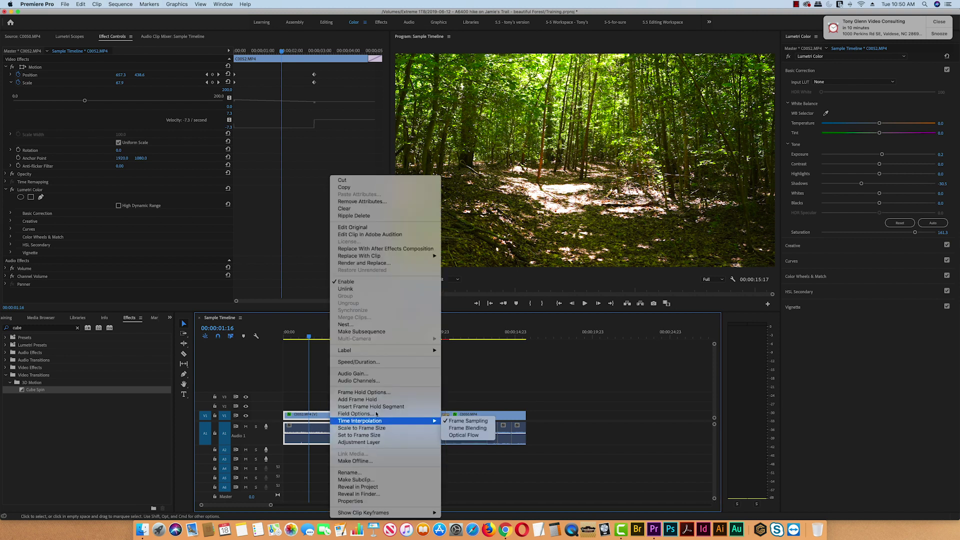
click(359, 373)
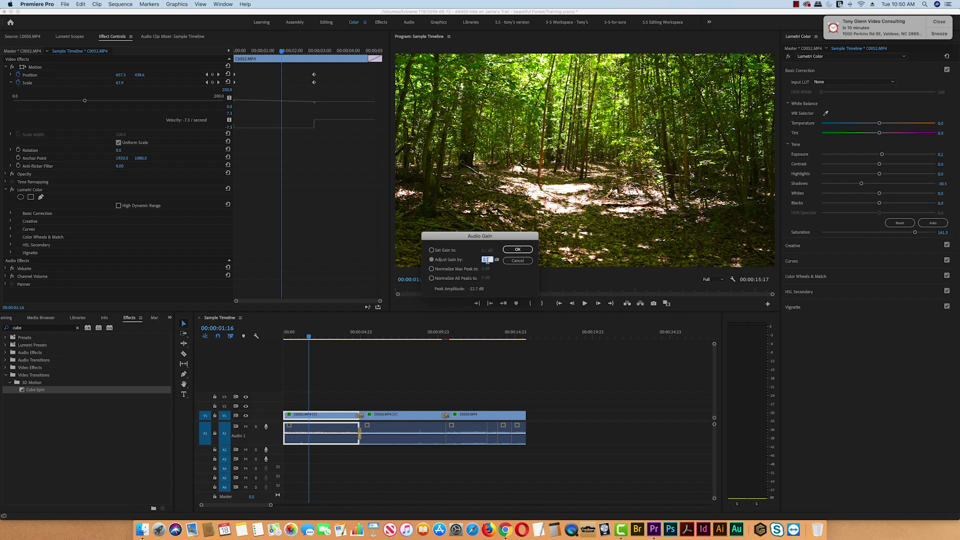
key(Return)
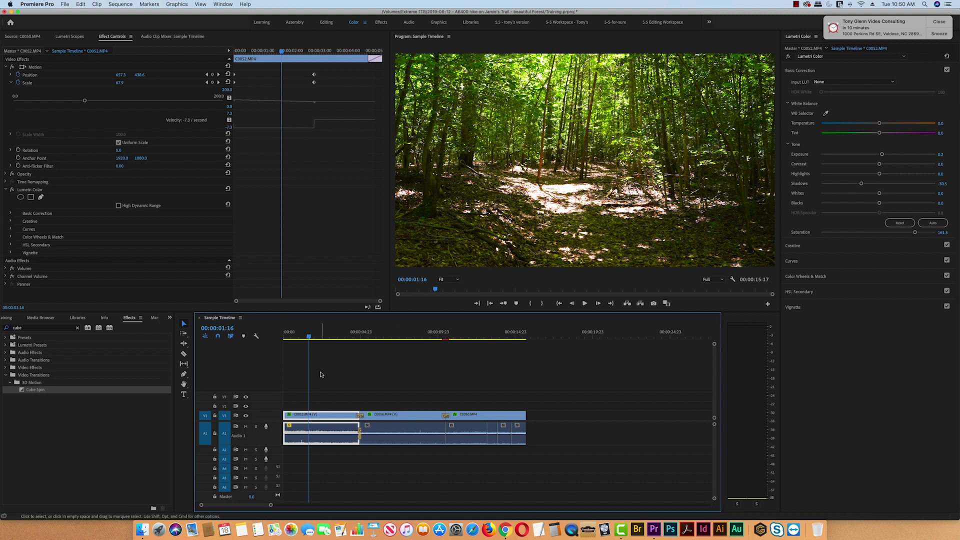
Play the sequence from the start to hear C0052's louder audio
mouse_move(309, 336)
mouse_down()
mouse_move(276, 343)
mouse_move(304, 346)
mouse_up()
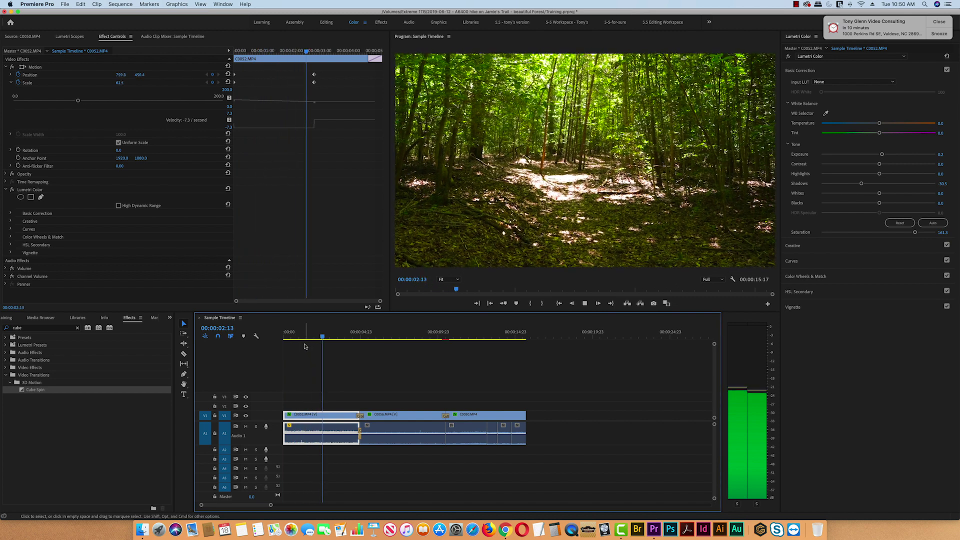
key(space)
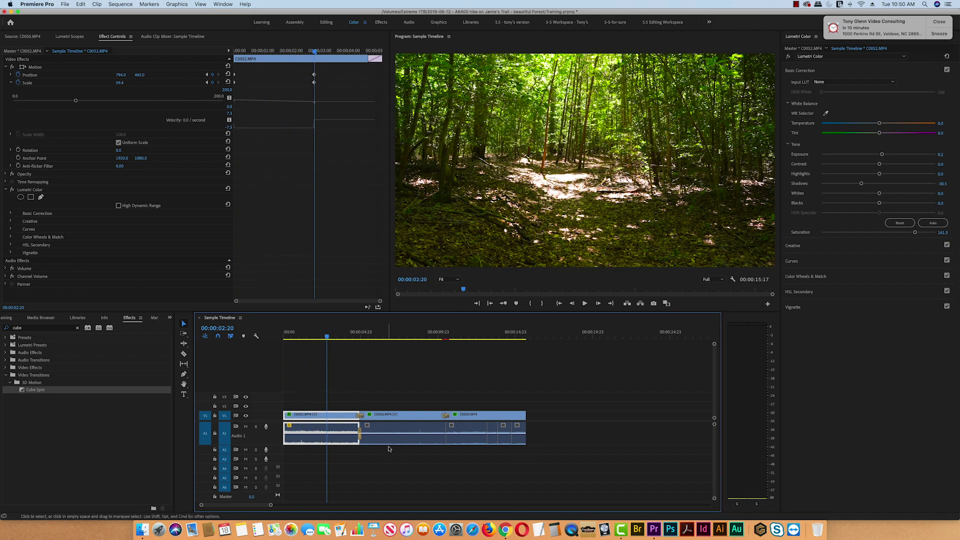
drag(566, 425, 406, 447)
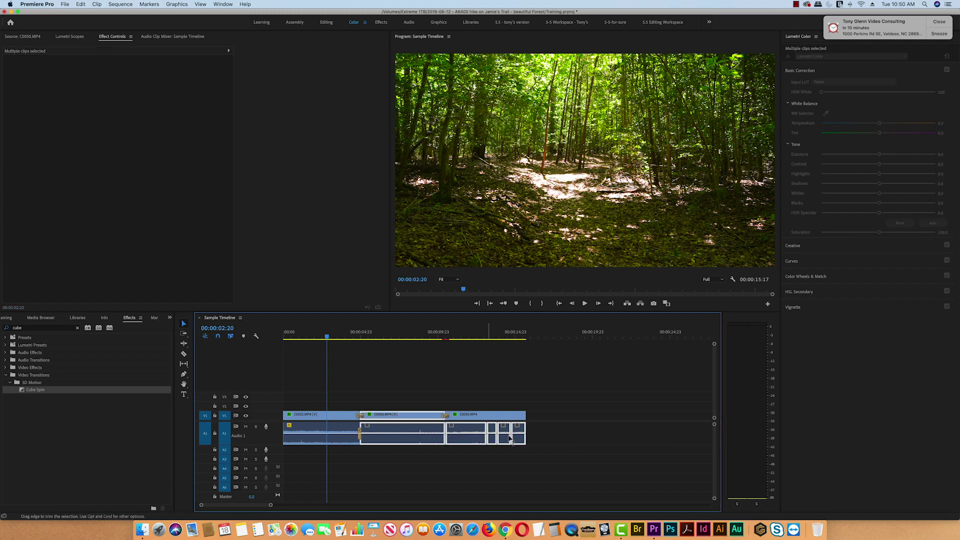
Boost the Audio Gain of C0056 and C0050 together, then inspect the enlarged waveforms
right_click(404, 431)
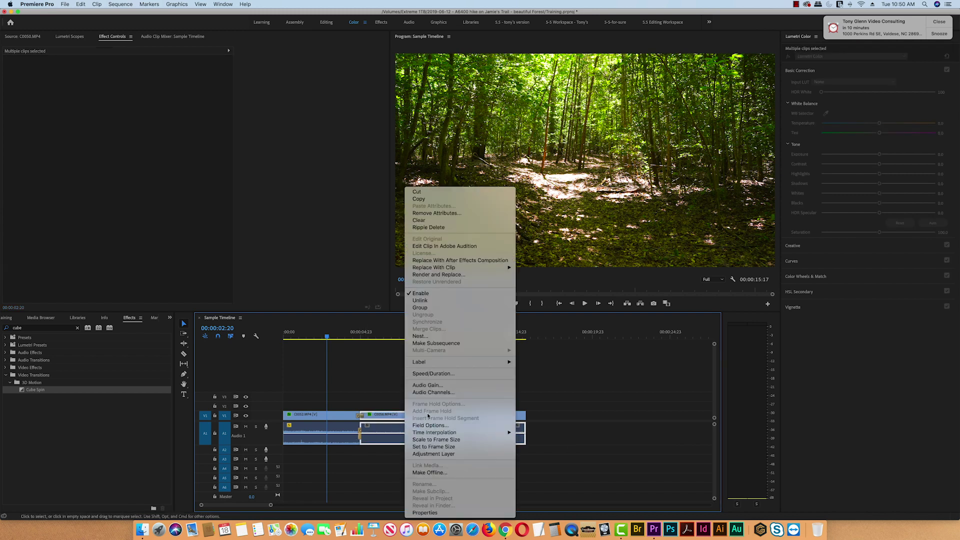
click(430, 384)
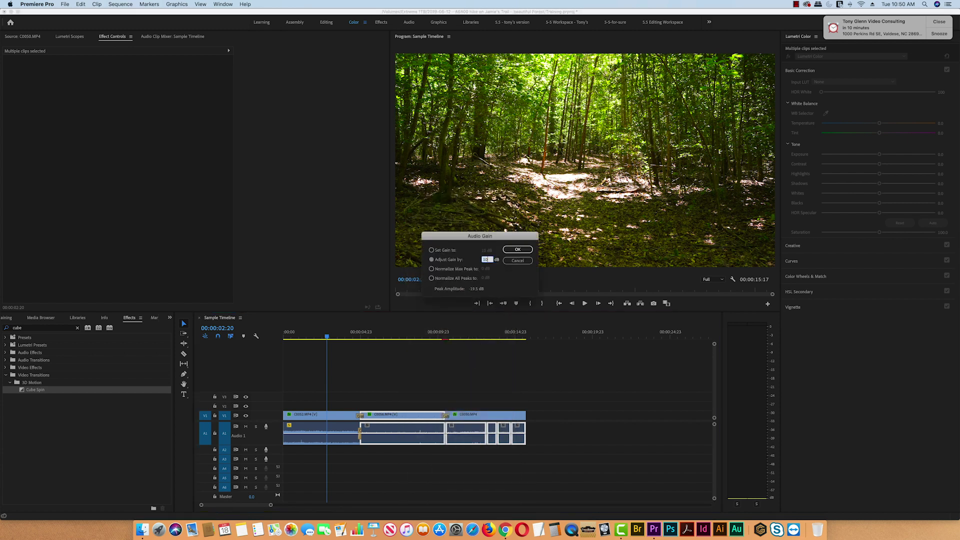
click(517, 249)
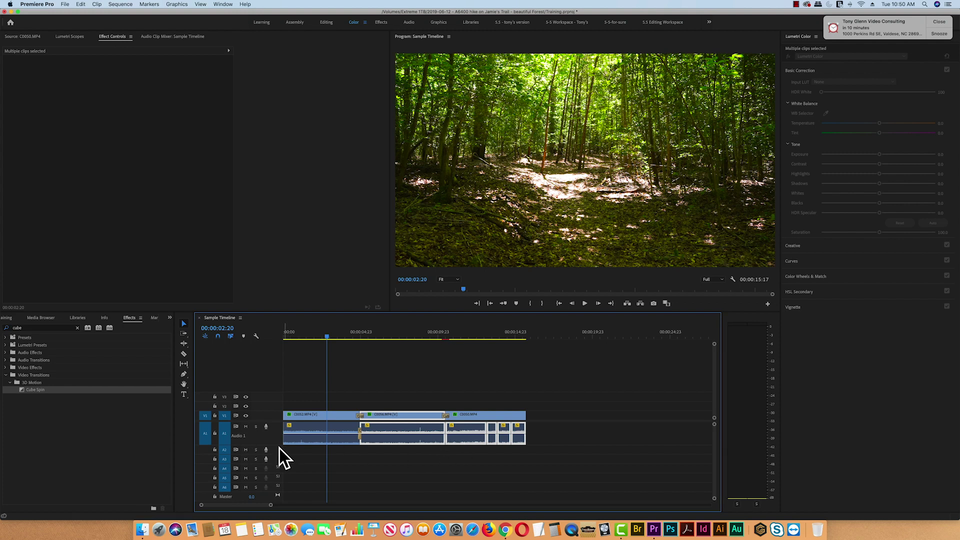
drag(282, 446, 276, 483)
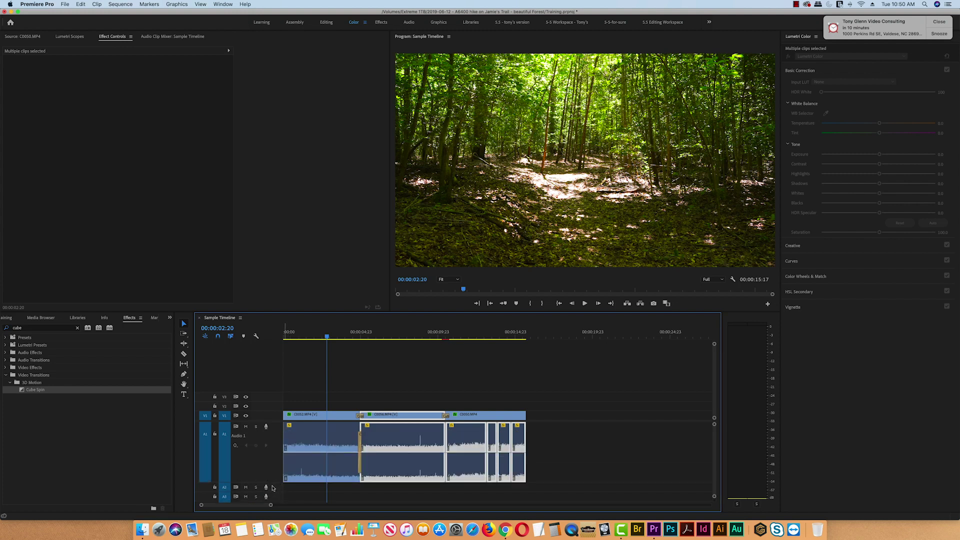
drag(275, 482, 274, 442)
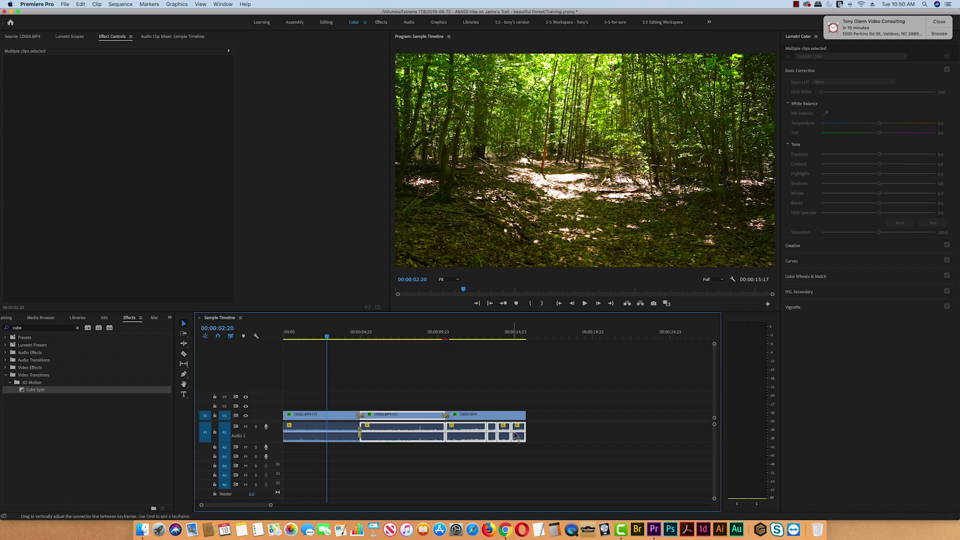
click(326, 336)
drag(326, 337, 305, 338)
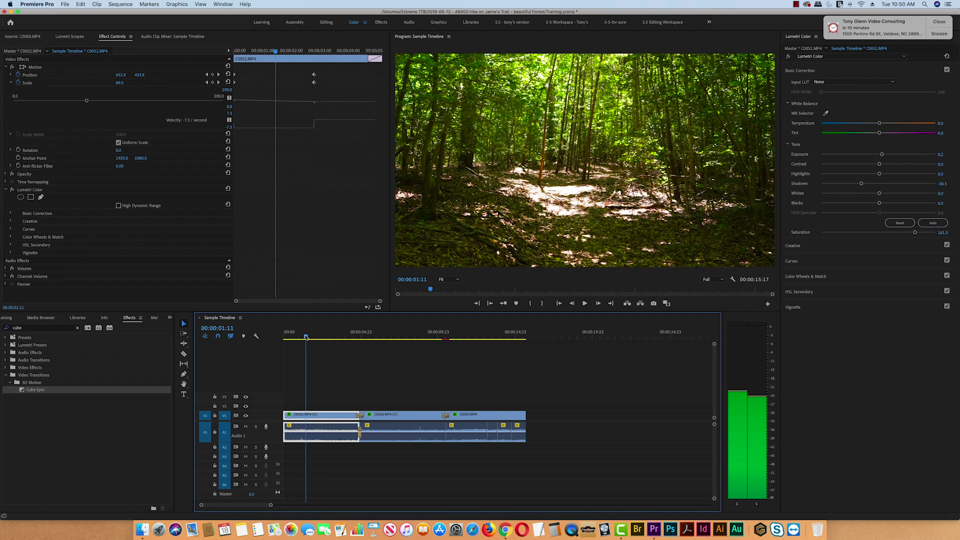
Save the project and place a Classic Broadcast Caption on V2 over the first clip
key(super+s)
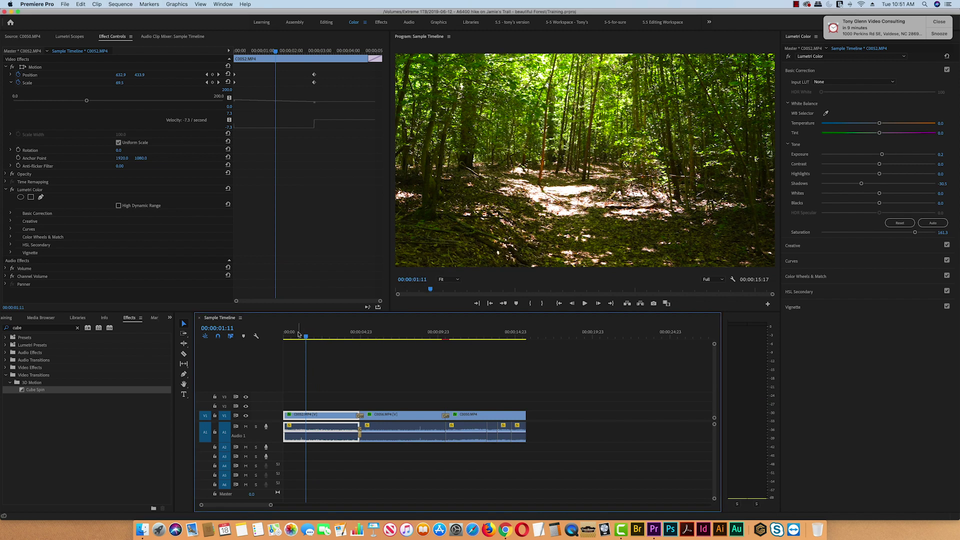
click(293, 334)
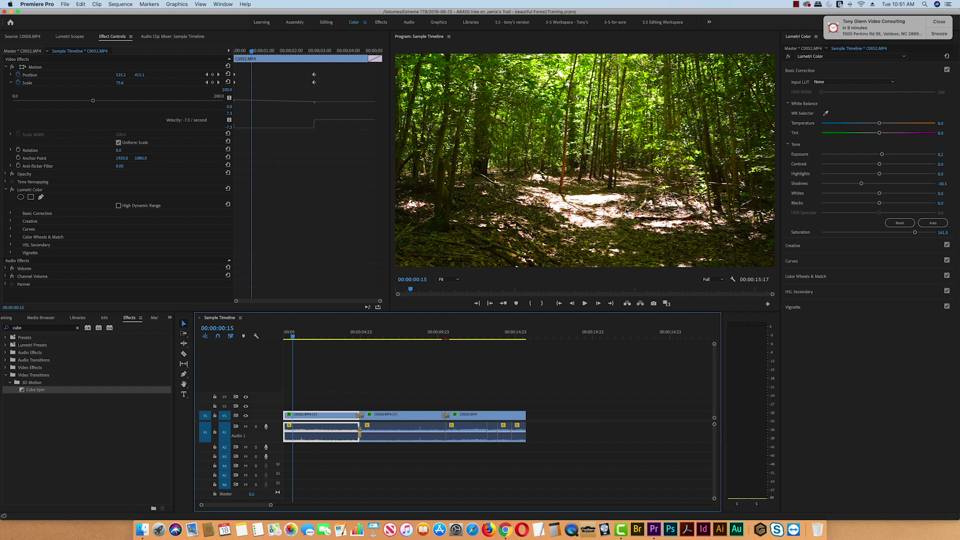
click(439, 22)
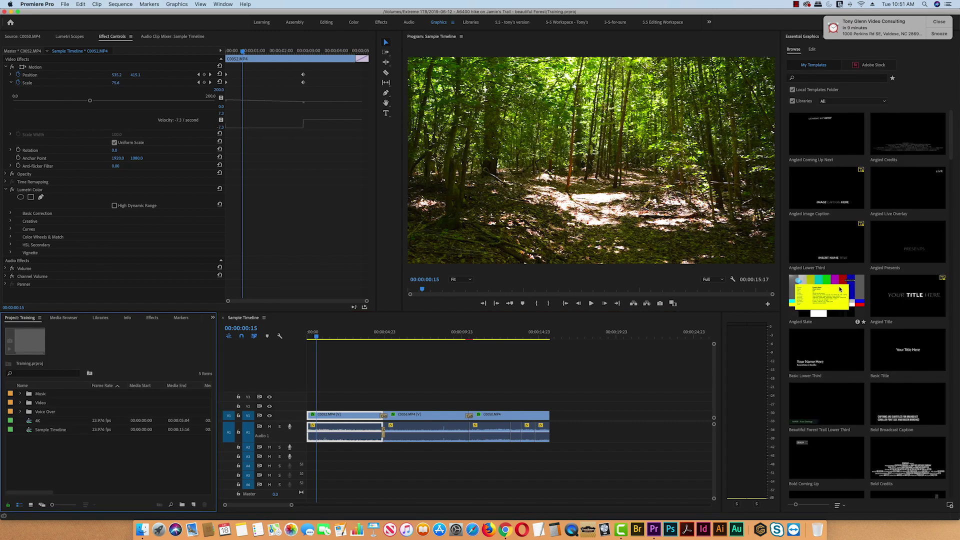
scroll(864, 396, down, 8)
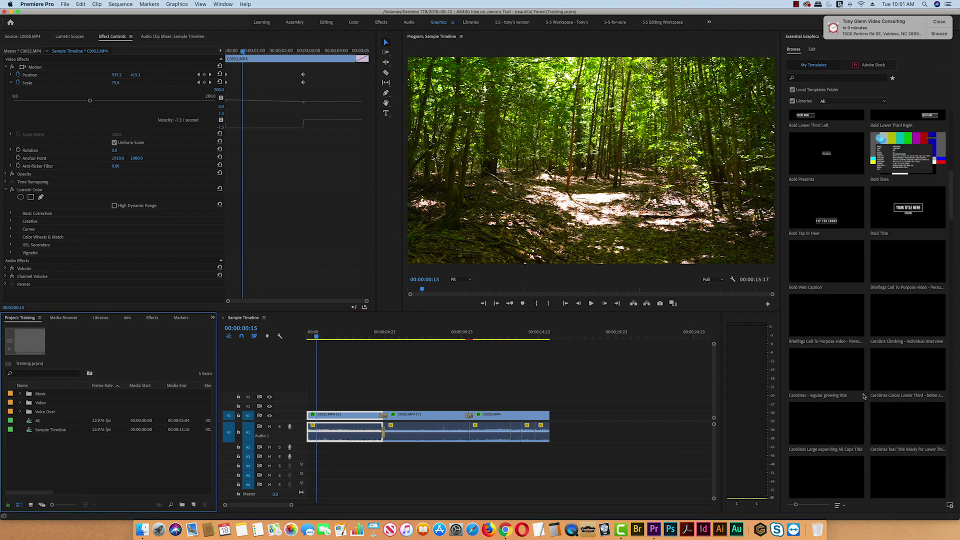
scroll(864, 395, down, 2)
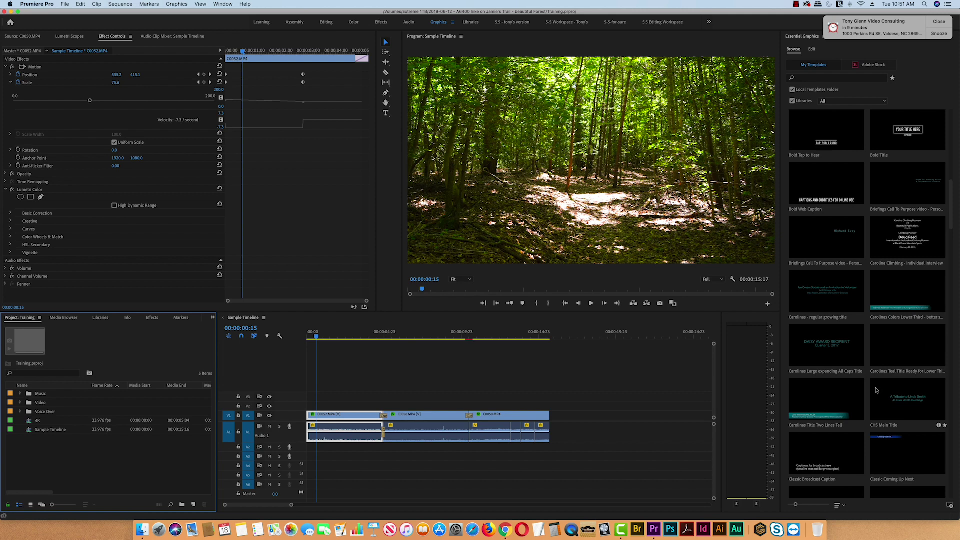
drag(826, 335, 317, 406)
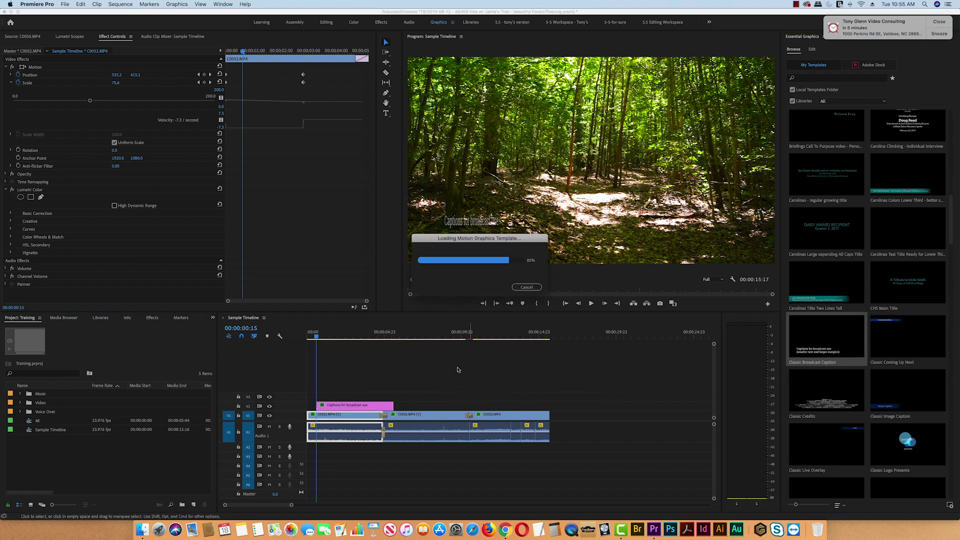
drag(318, 340, 394, 347)
click(353, 336)
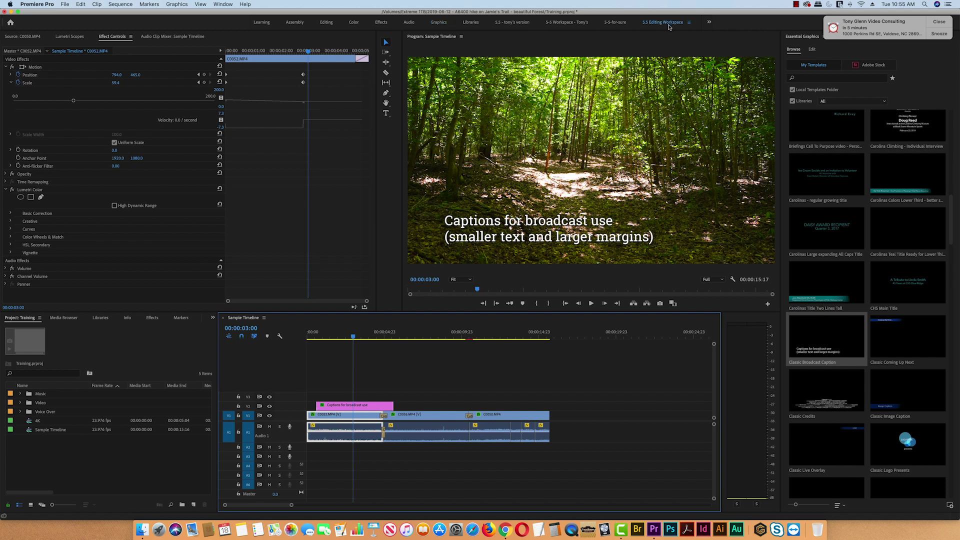
Replace the caption's first line with 'Beautiful Woodlands'
click(667, 24)
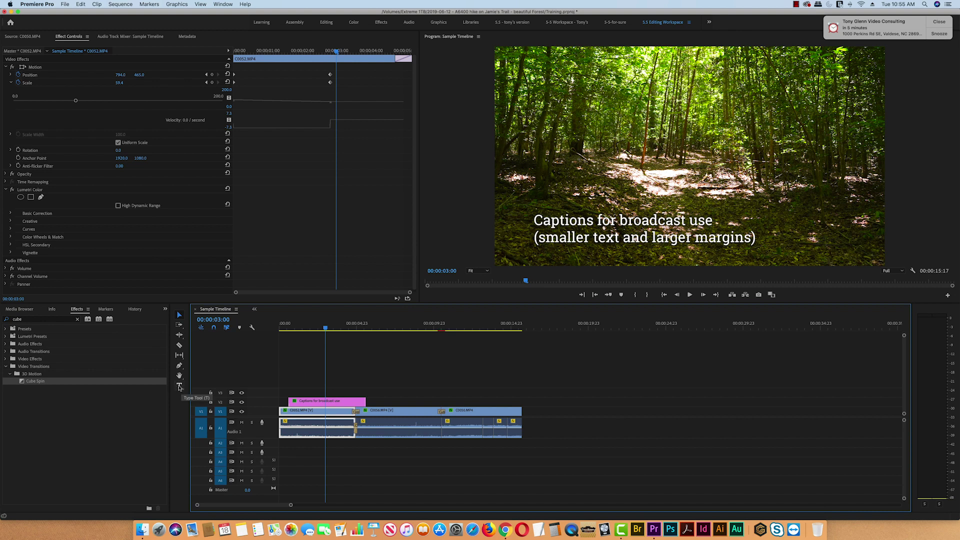
click(179, 385)
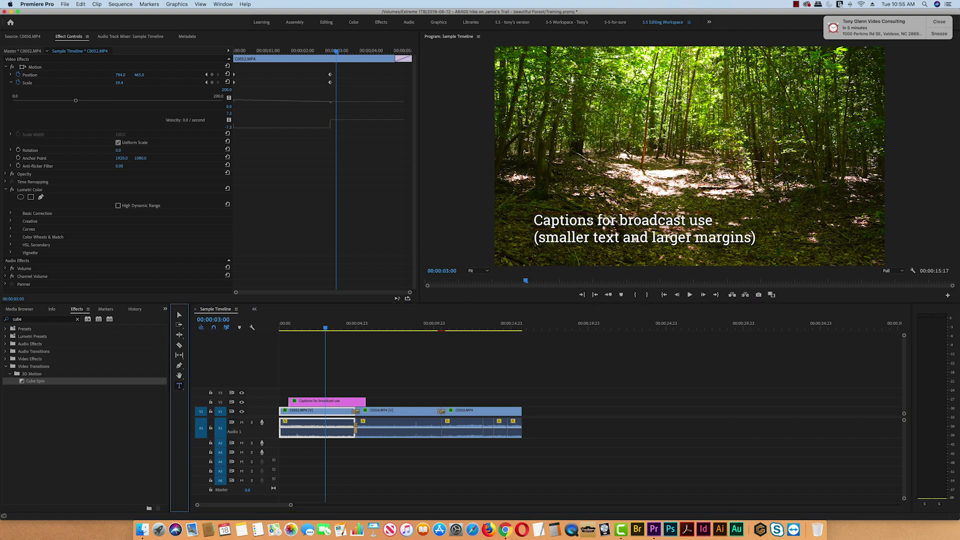
click(590, 220)
drag(710, 220, 529, 221)
click(529, 221)
text(Be)
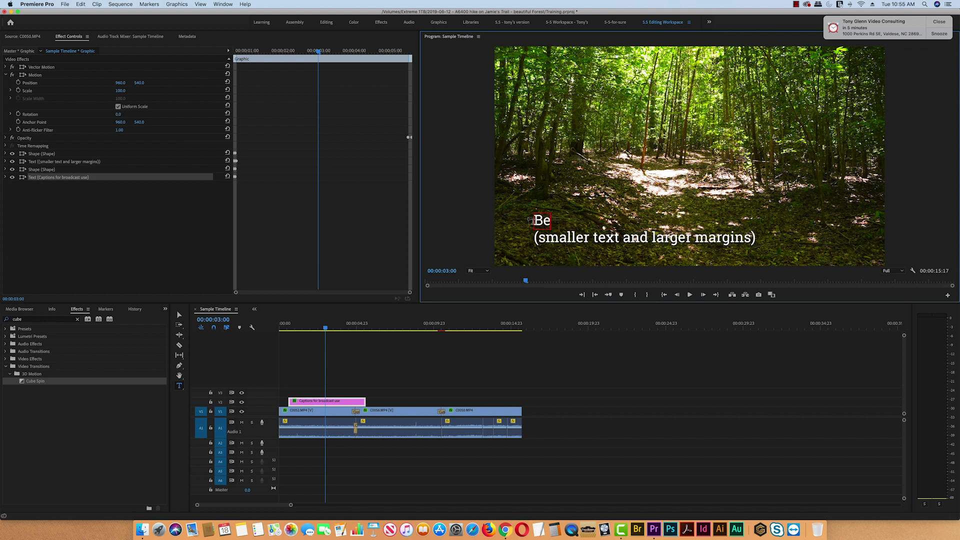
text(autiful Woodlands)
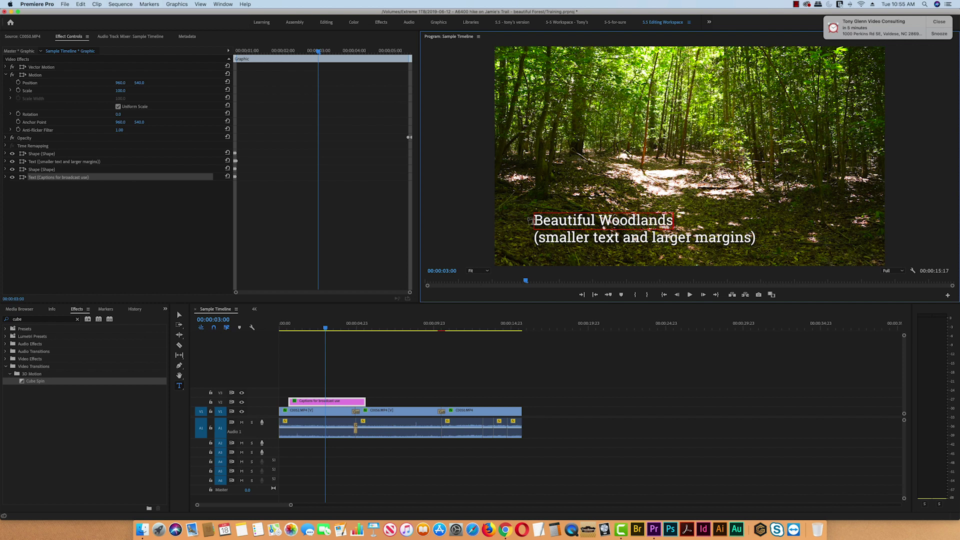
Retype the caption's second line as 'Morganton, NC'
click(634, 240)
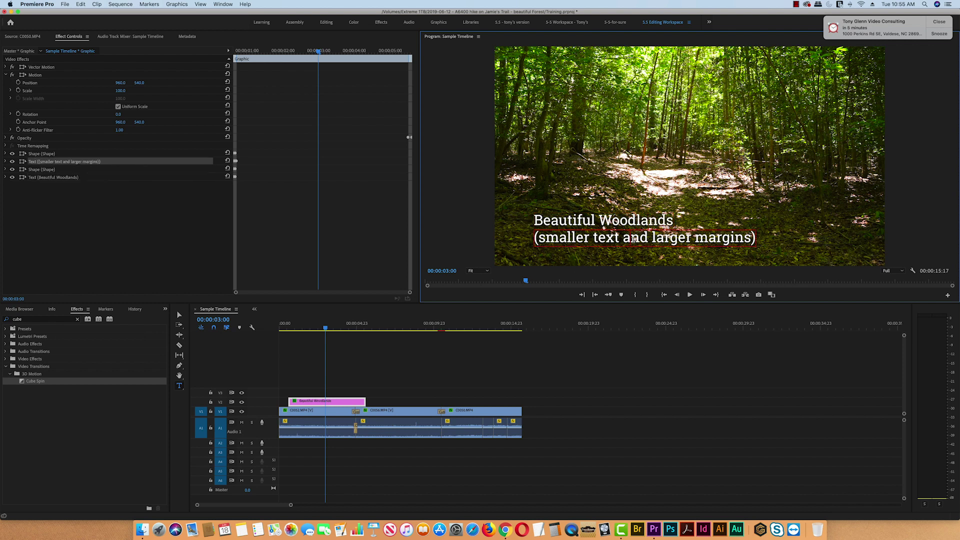
triple_click(634, 239)
key(Escape)
triple_click(604, 239)
click(604, 242)
drag(534, 239, 756, 241)
triple_click(622, 239)
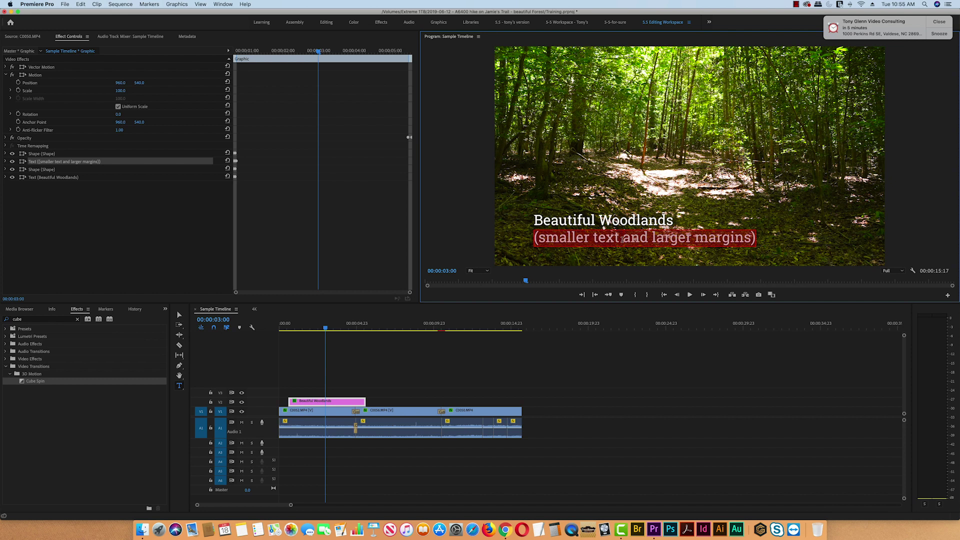
text(Morgants)
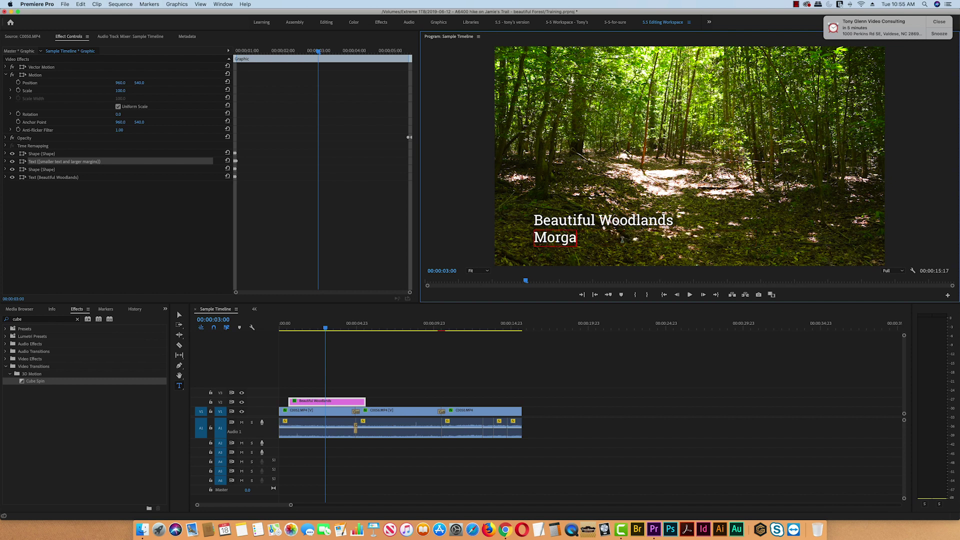
key(BackSpace)
text(on, NC)
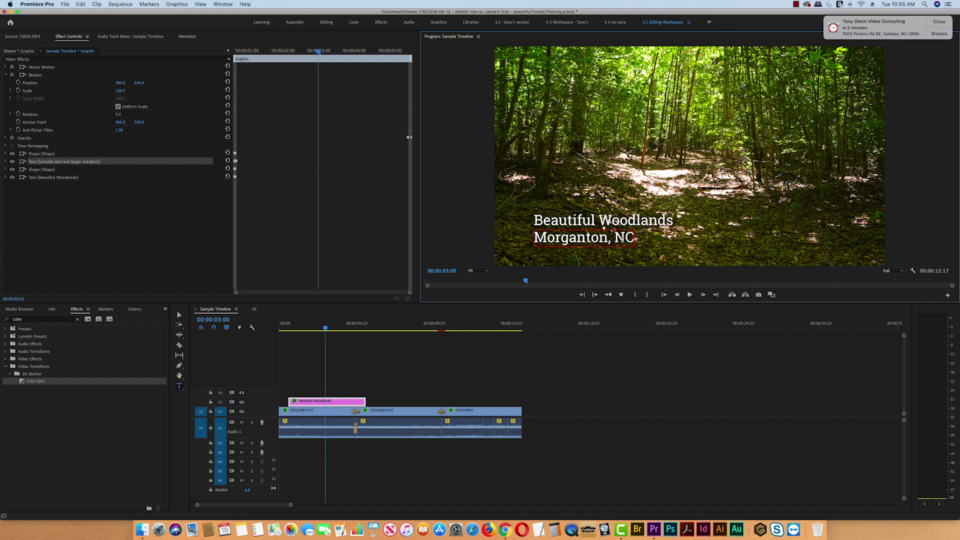
key(super+a)
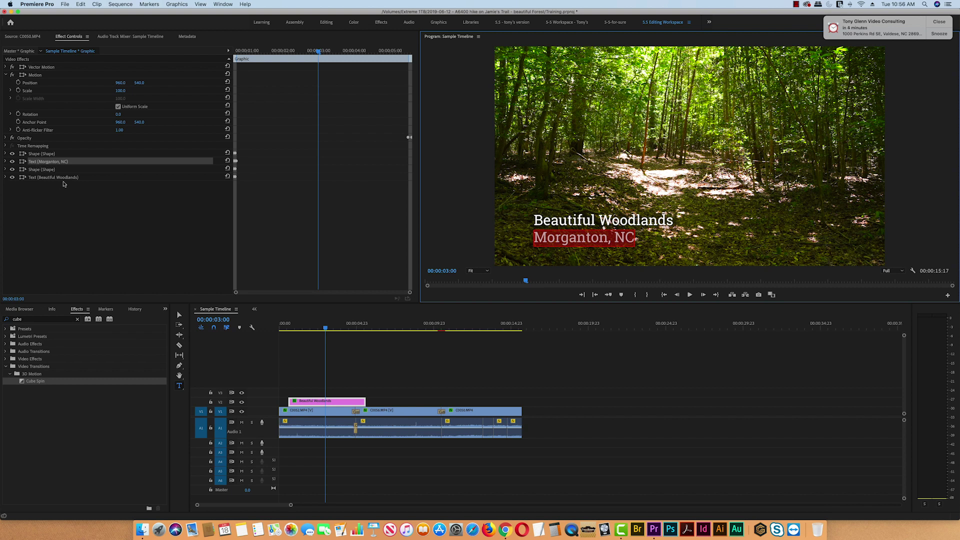
Set the Morganton, NC line in Skia at size 52 and nudge it slightly up
click(6, 162)
click(6, 162)
click(6, 161)
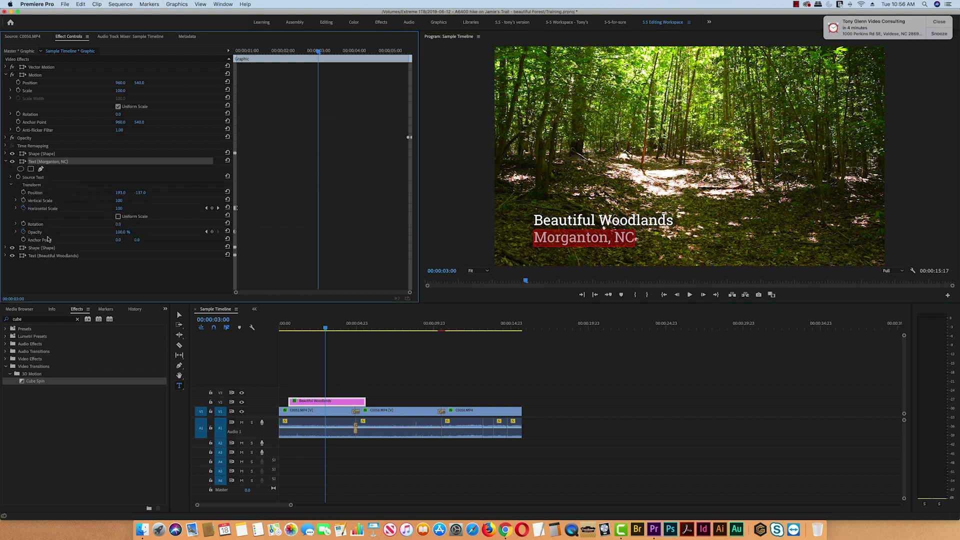
click(10, 178)
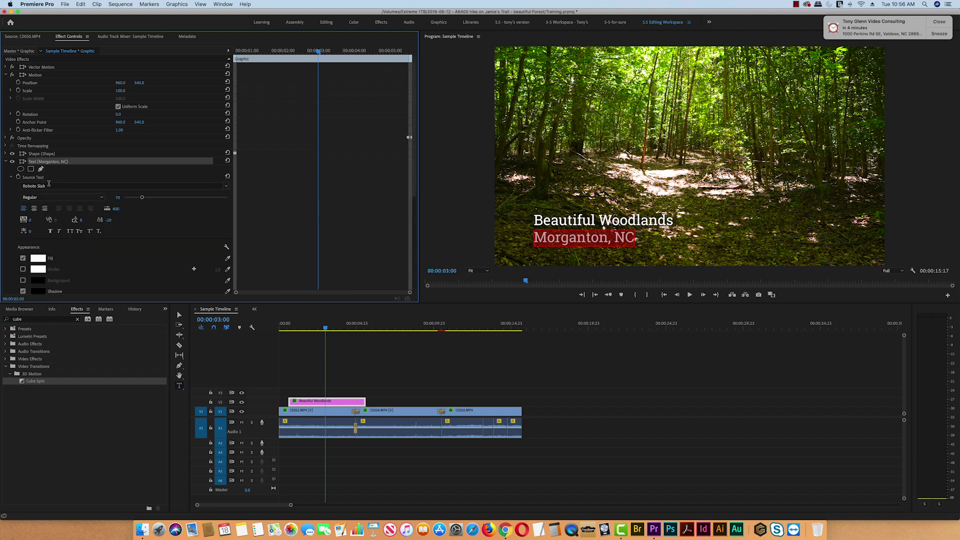
click(226, 188)
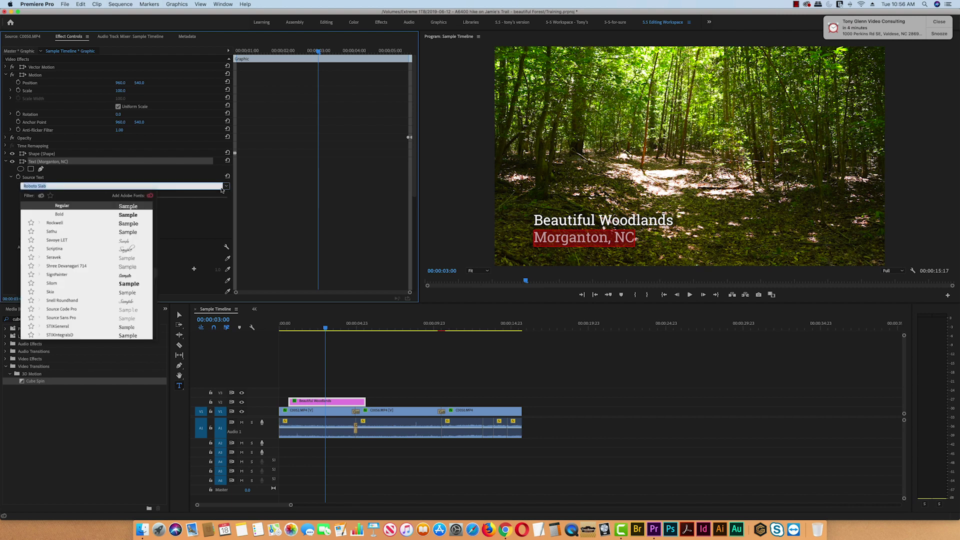
click(53, 293)
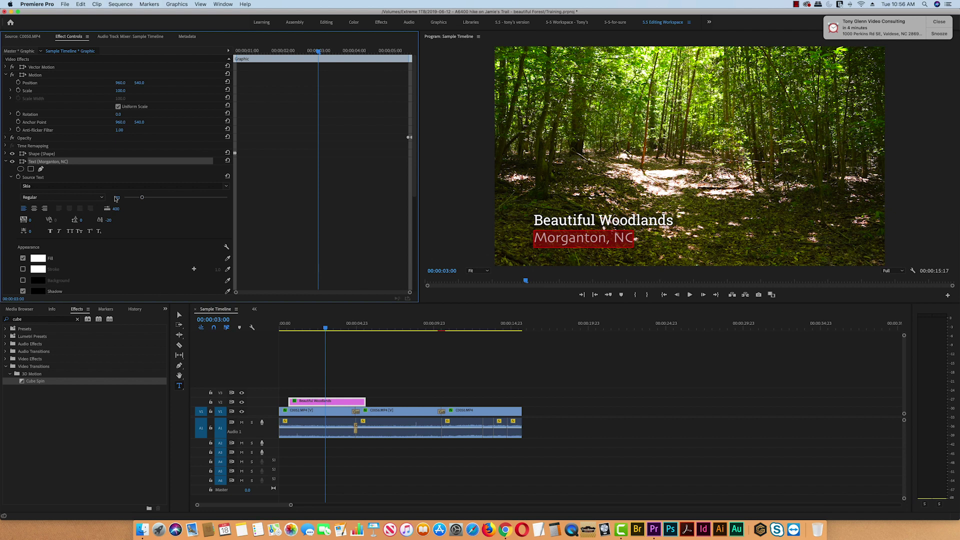
drag(141, 199, 137, 198)
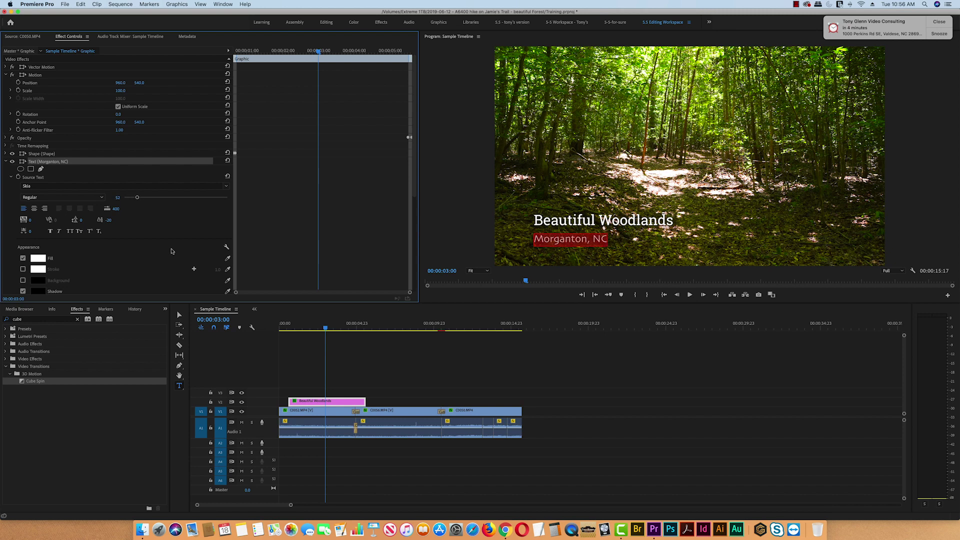
click(179, 316)
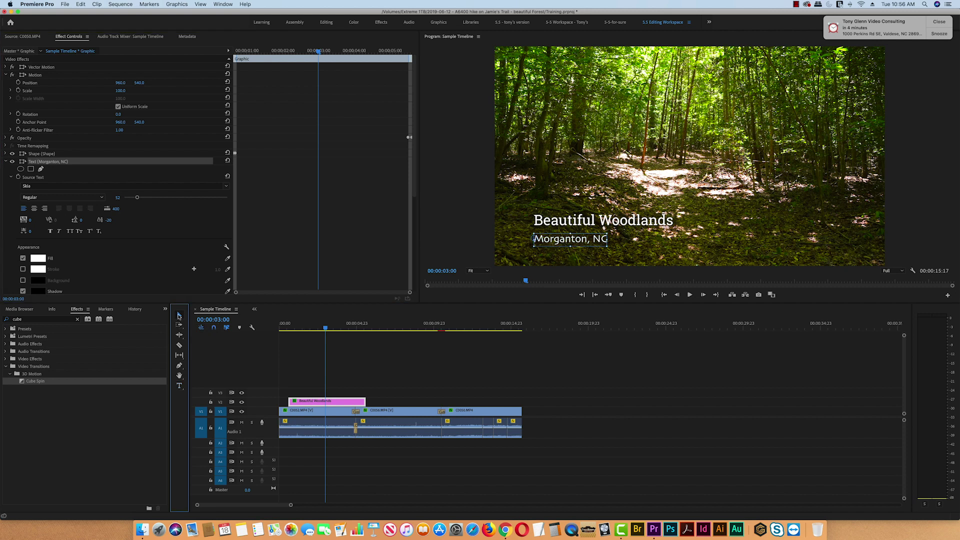
drag(555, 242, 556, 237)
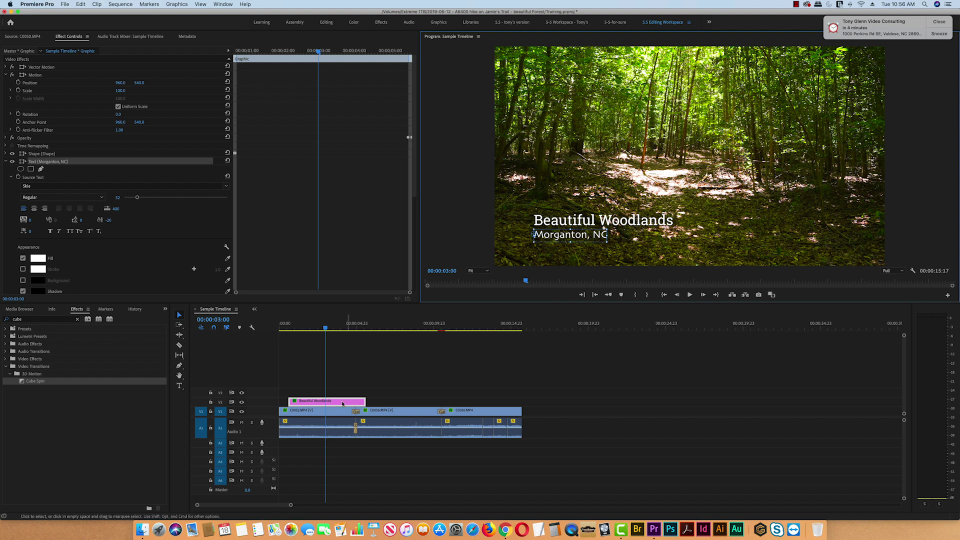
Trim the Beautiful Woodlands title to end about four seconds into C0052 and preview it
click(328, 329)
mouse_move(329, 328)
mouse_down()
mouse_move(289, 332)
mouse_move(330, 333)
mouse_up()
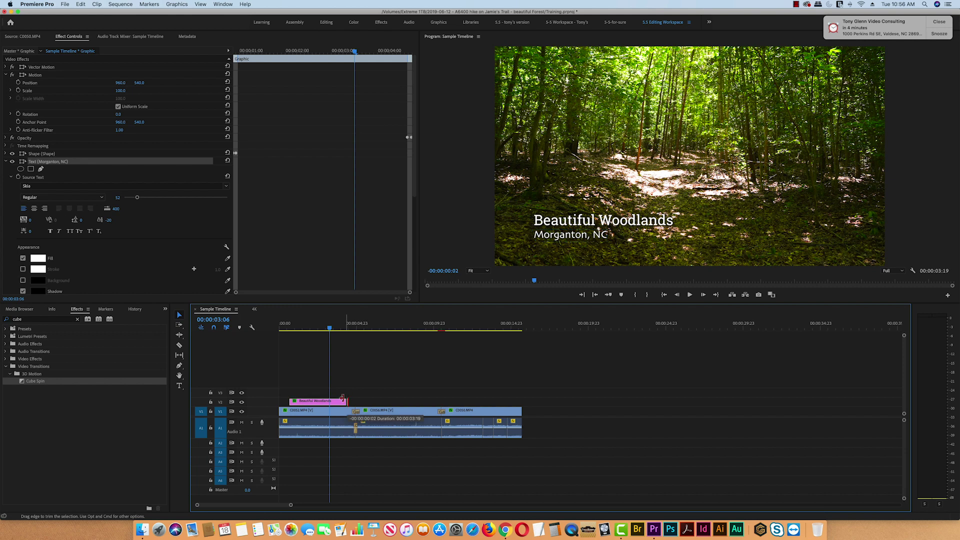
drag(346, 398, 336, 402)
mouse_move(330, 329)
mouse_down()
mouse_move(344, 331)
mouse_move(328, 330)
mouse_up()
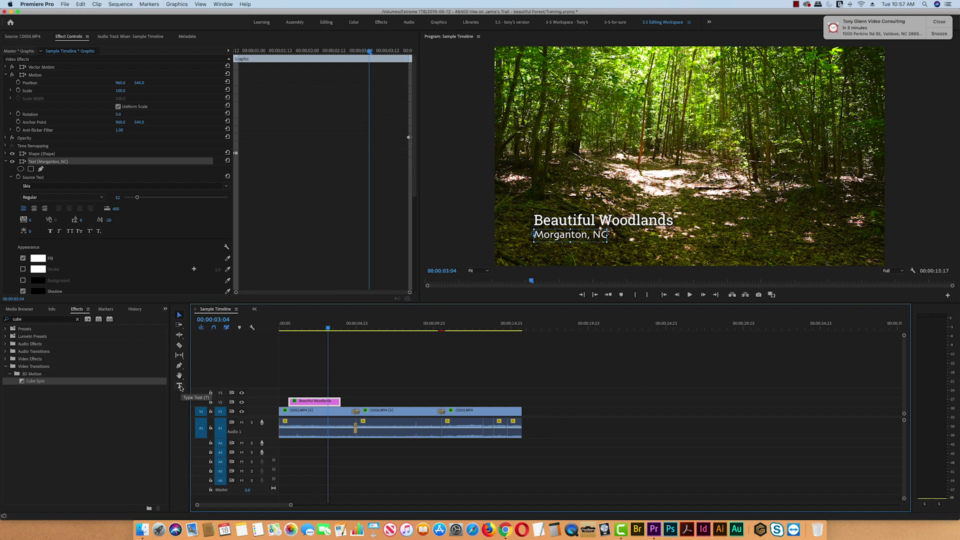
key(space)
Add a 'Custom Title' text box near the bottom of the frame over C0056
click(179, 385)
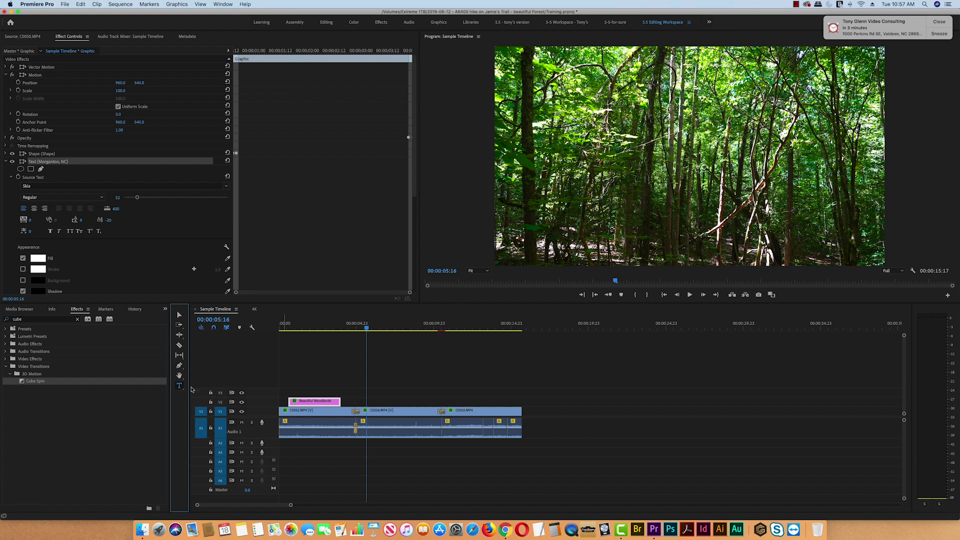
click(522, 228)
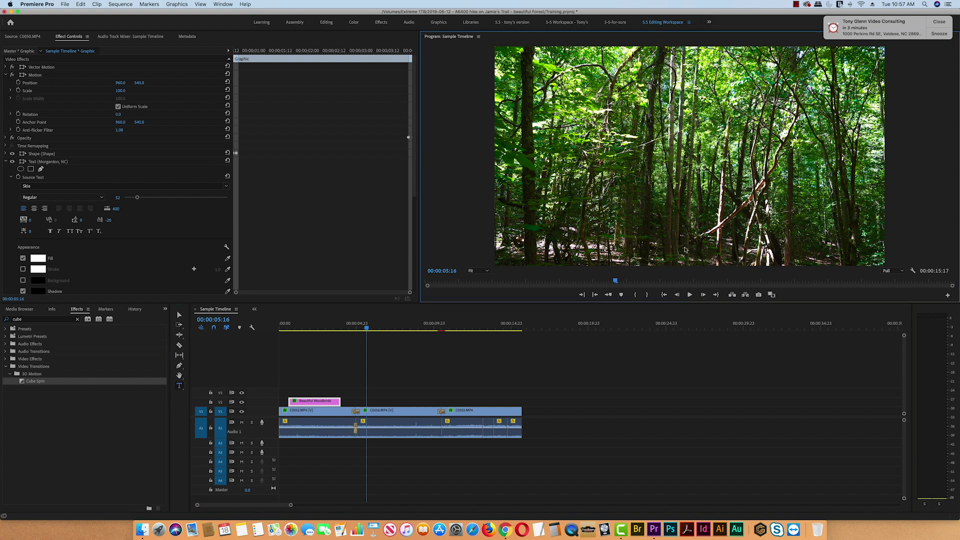
drag(788, 255, 797, 257)
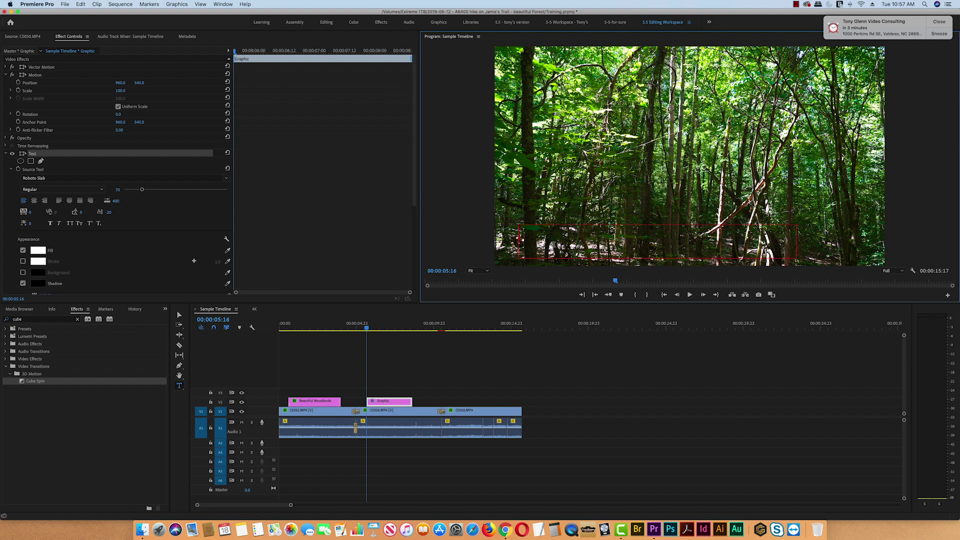
text(Custome Ti)
key(BackSpace)
key(BackSpace)
key(BackSpace)
key(BackSpace)
text(Title)
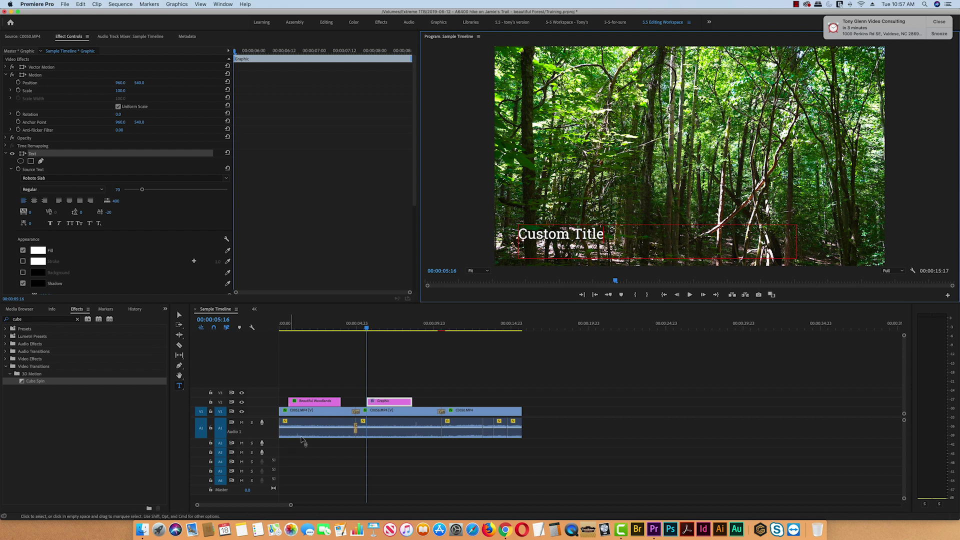
click(179, 315)
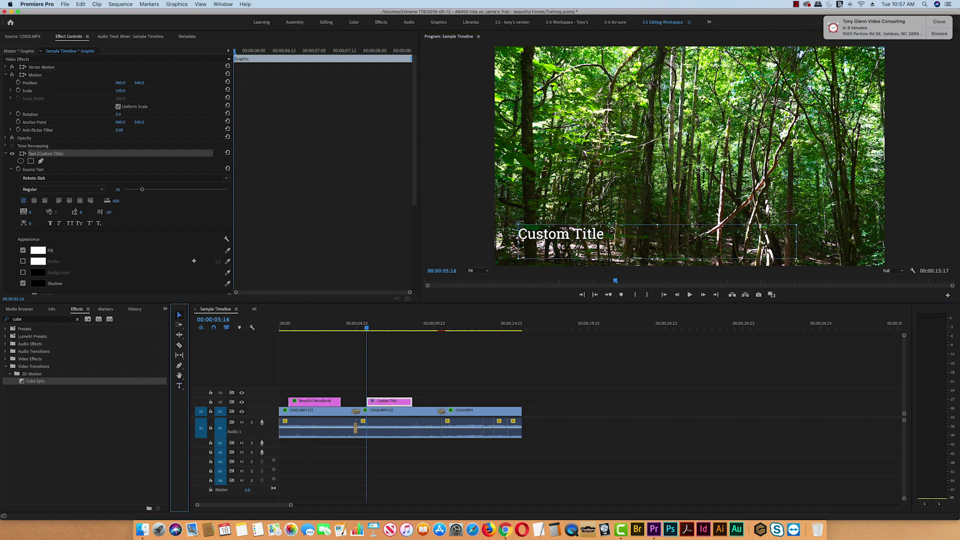
Shorten the end of the Custom Title clip
click(650, 175)
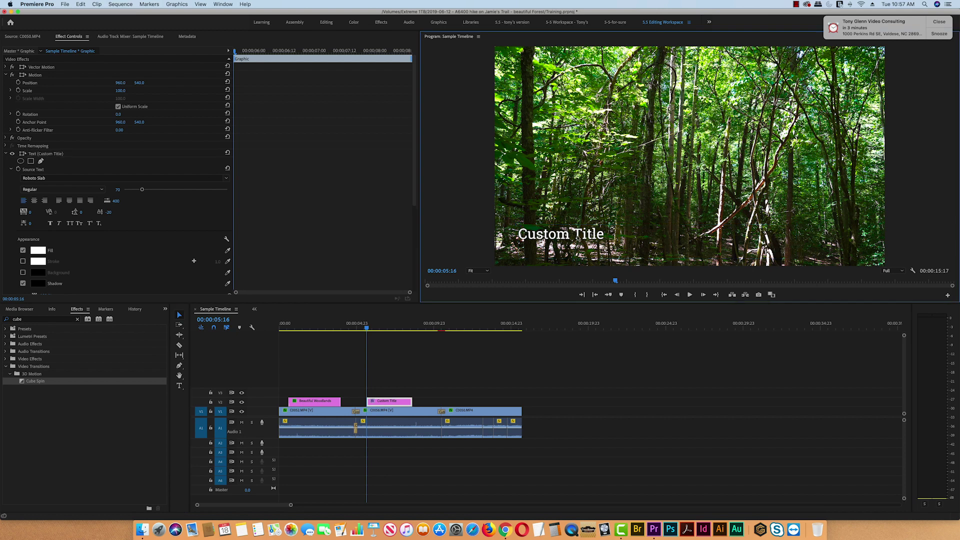
drag(366, 330, 389, 329)
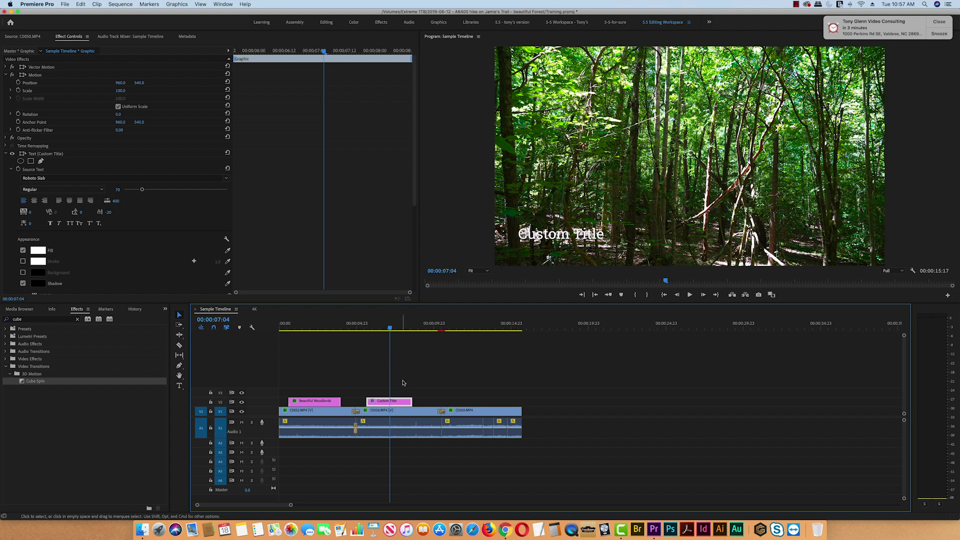
drag(411, 399, 401, 399)
Apply Default Transitions to the Custom Title clip's edge and review the fade
click(391, 329)
drag(391, 330, 406, 330)
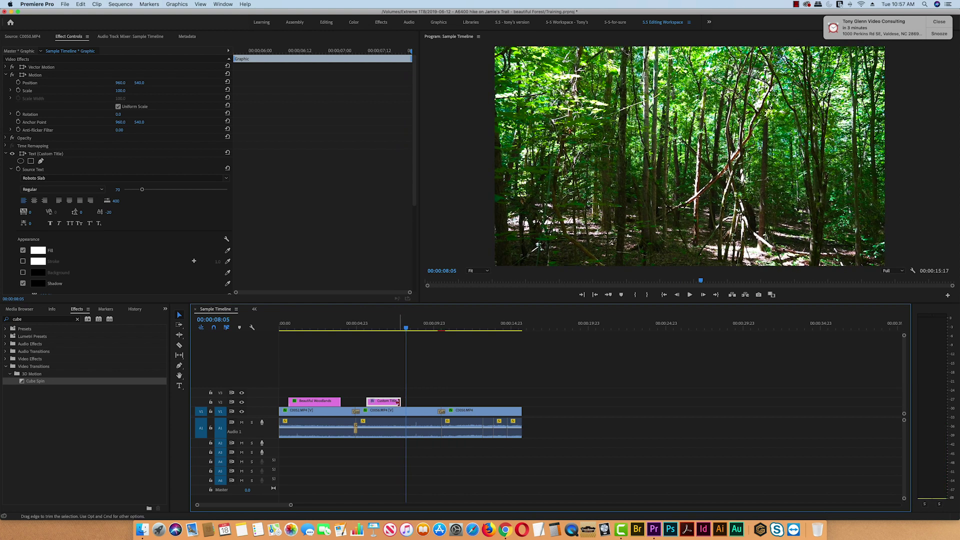
right_click(398, 401)
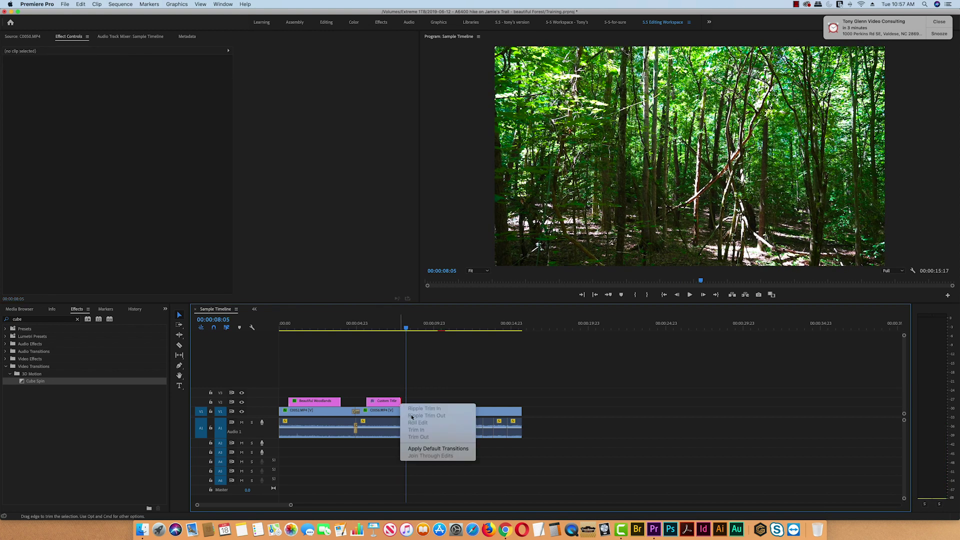
click(429, 448)
drag(409, 331, 385, 334)
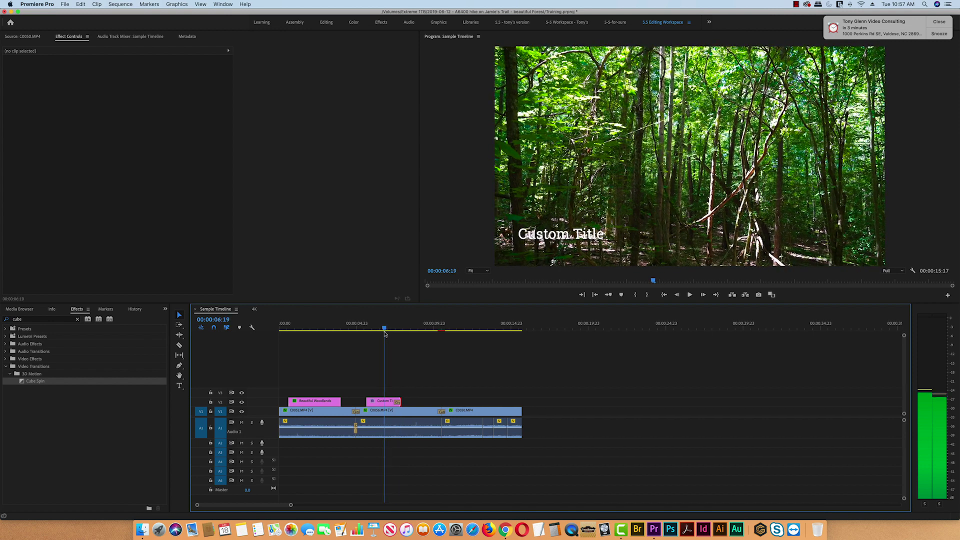
click(387, 403)
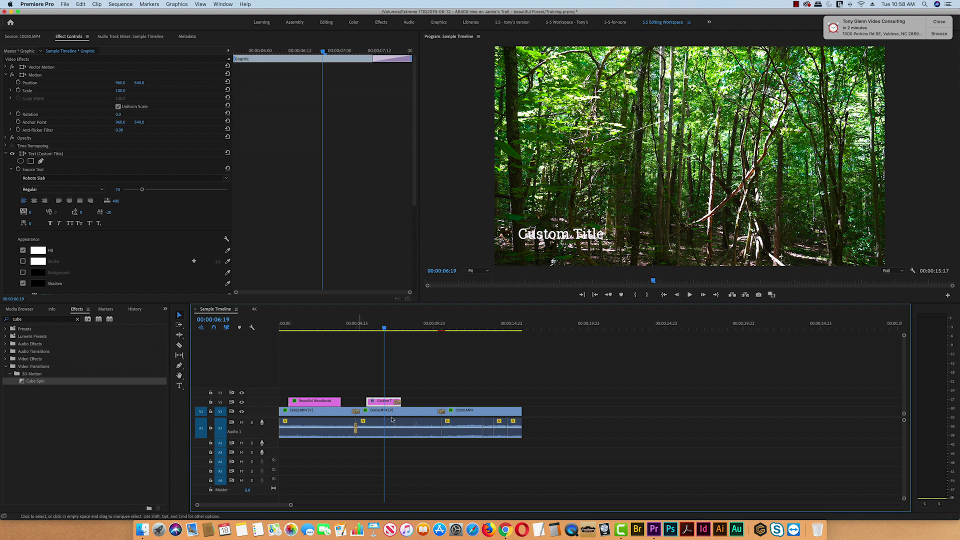
Turn on a background behind Custom Title and narrow the text box to fit the words
click(22, 273)
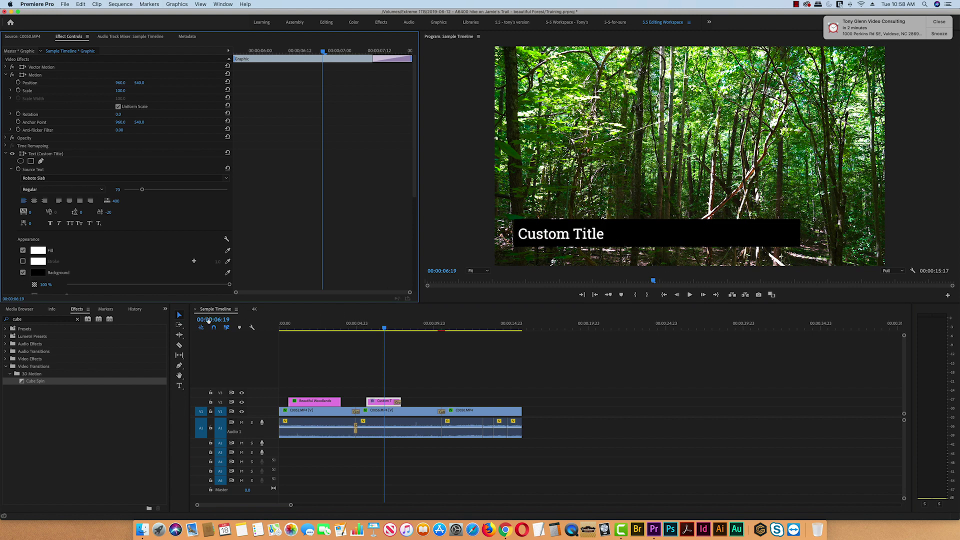
click(179, 385)
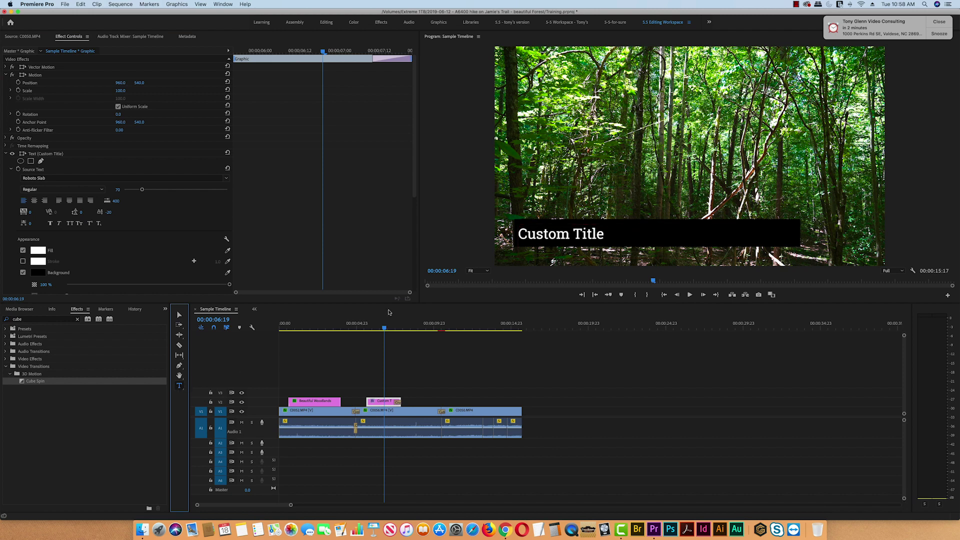
click(616, 237)
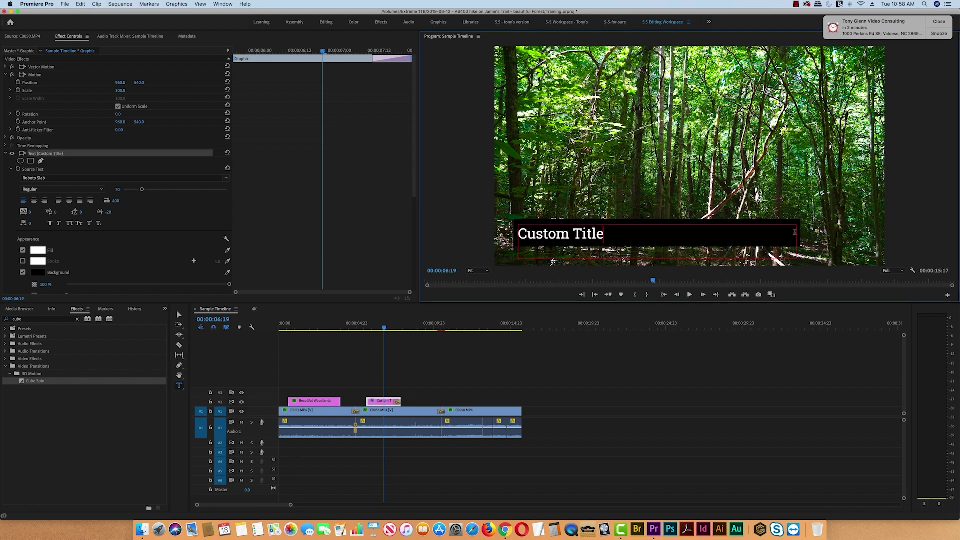
click(179, 316)
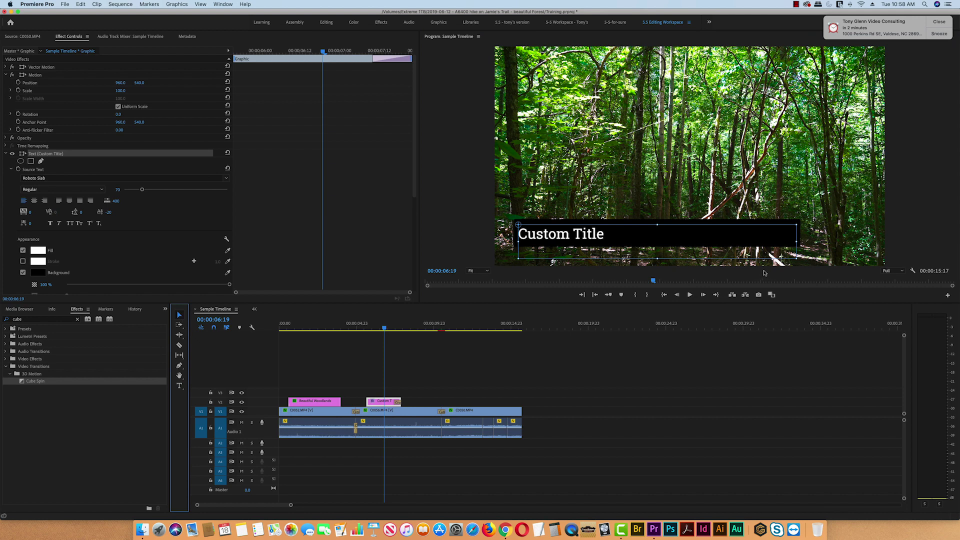
drag(796, 242, 611, 242)
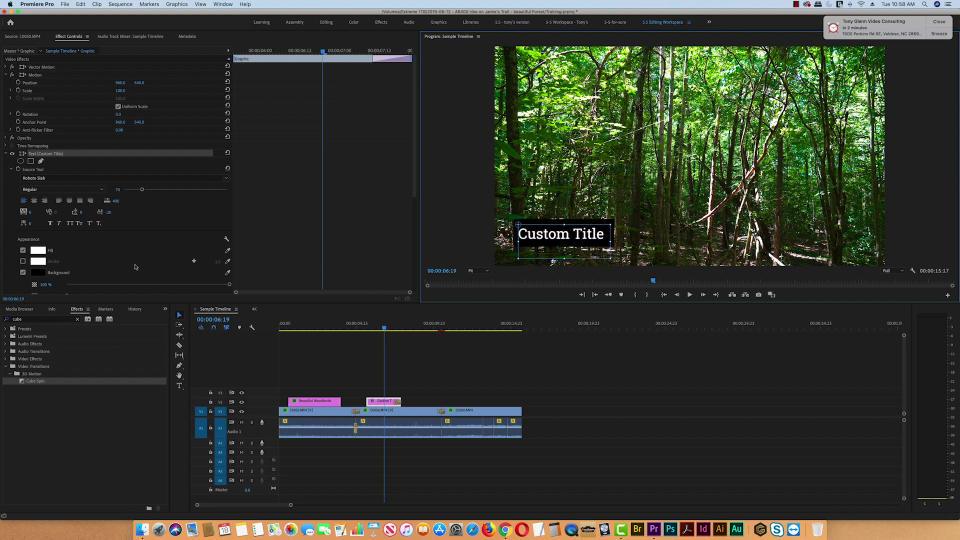
Lower the title background's opacity to 88% and review the result
scroll(134, 266, down, 3)
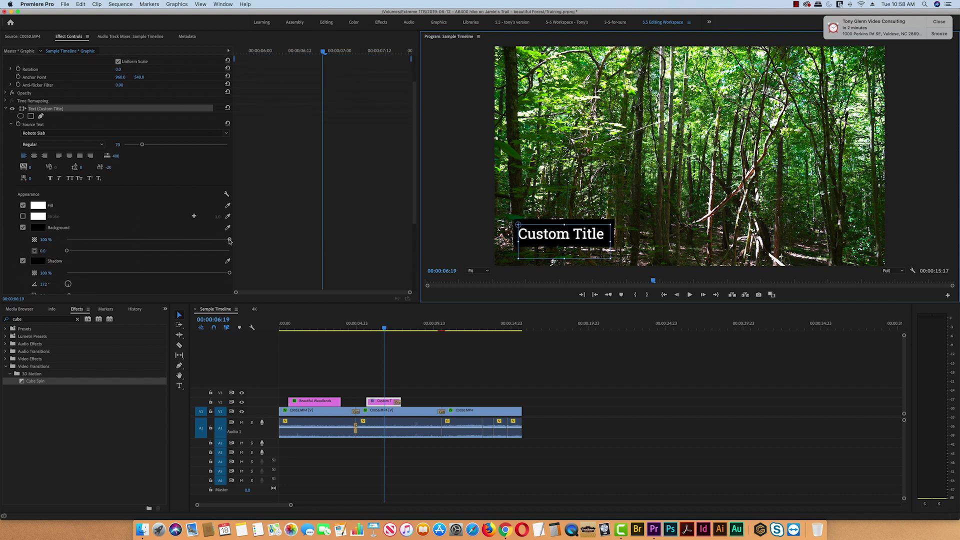
drag(229, 241, 209, 241)
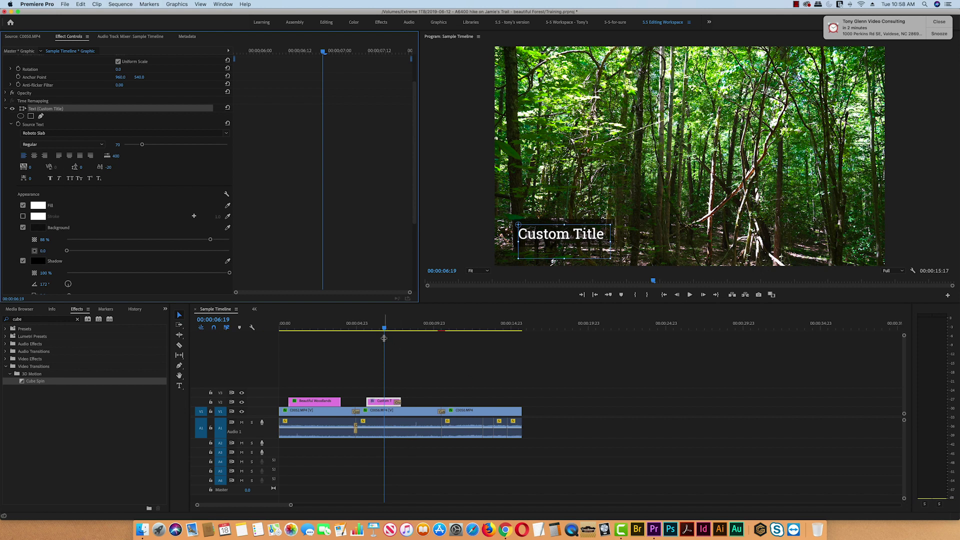
drag(384, 329, 504, 342)
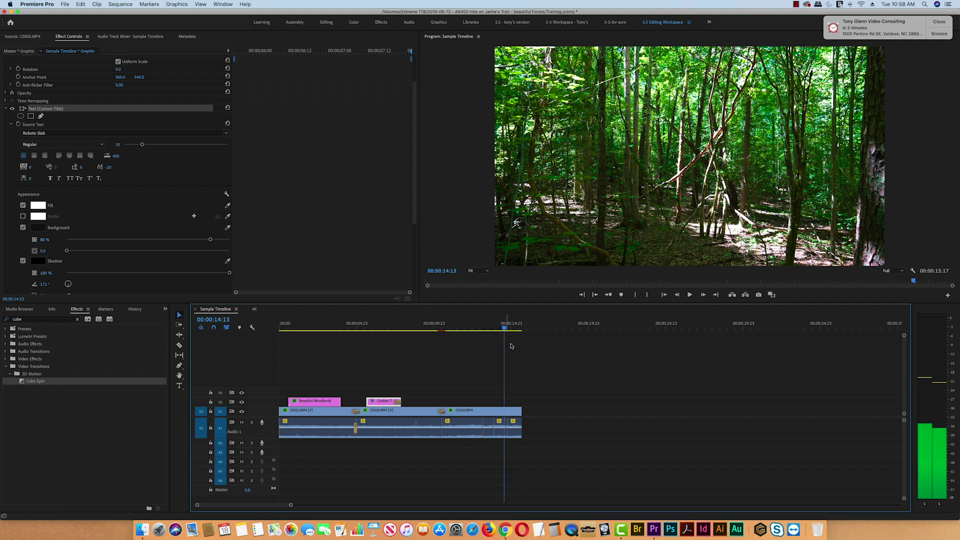
click(539, 356)
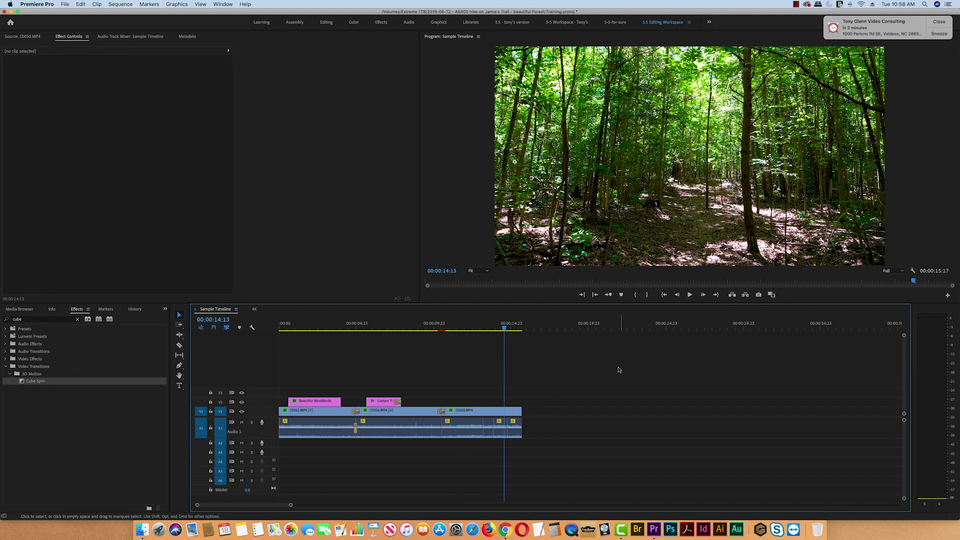
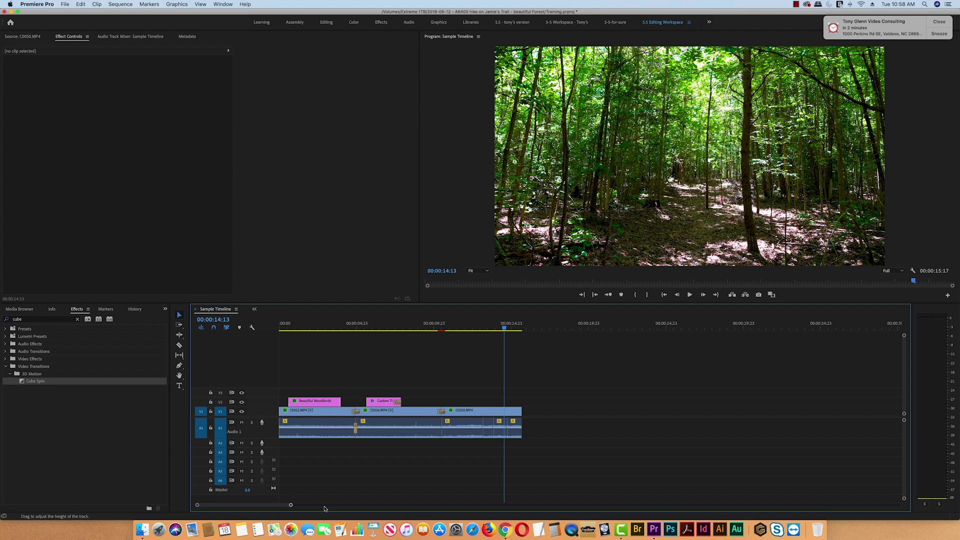
Open H.264 Export Settings for the Sample Timeline sequence and bring up its save location dialog
click(65, 5)
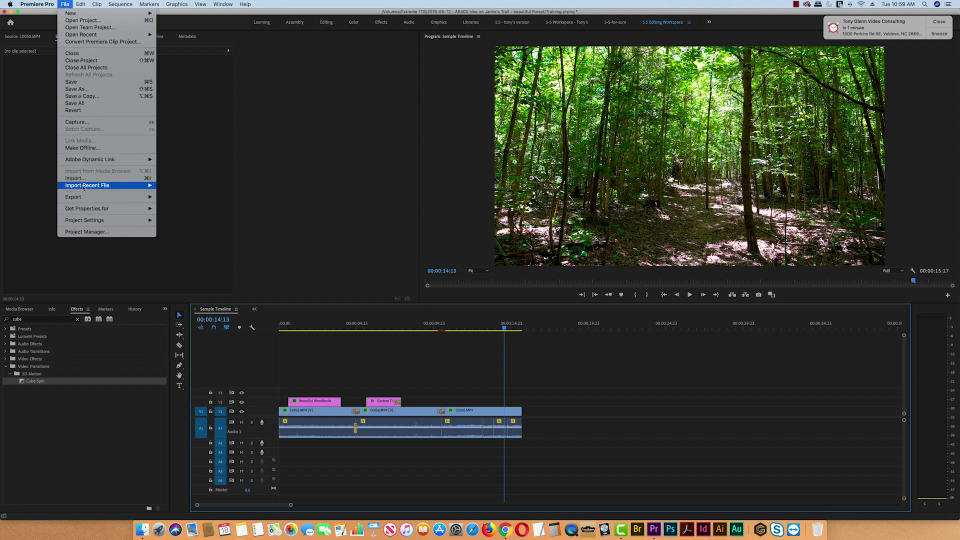
mouse_move(80, 199)
click(401, 262)
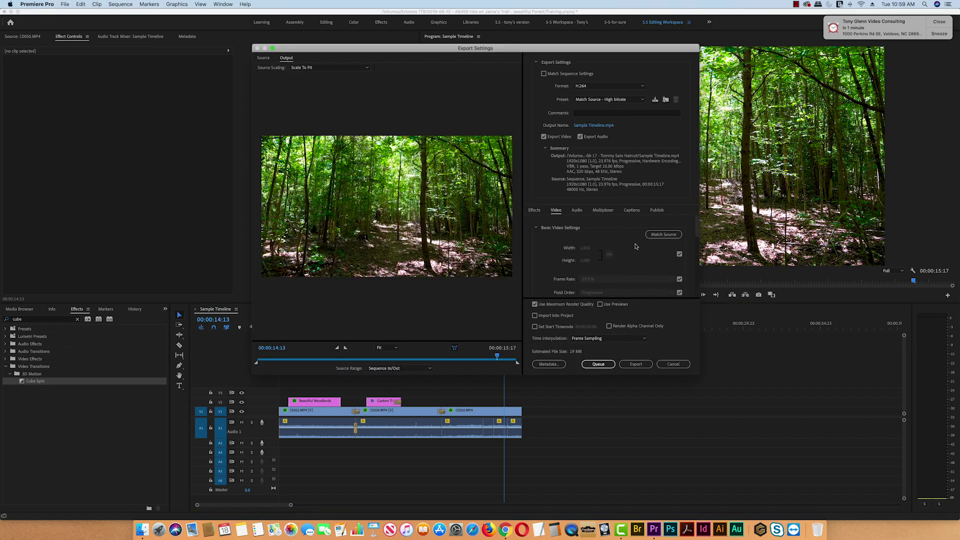
scroll(697, 230, down, 3)
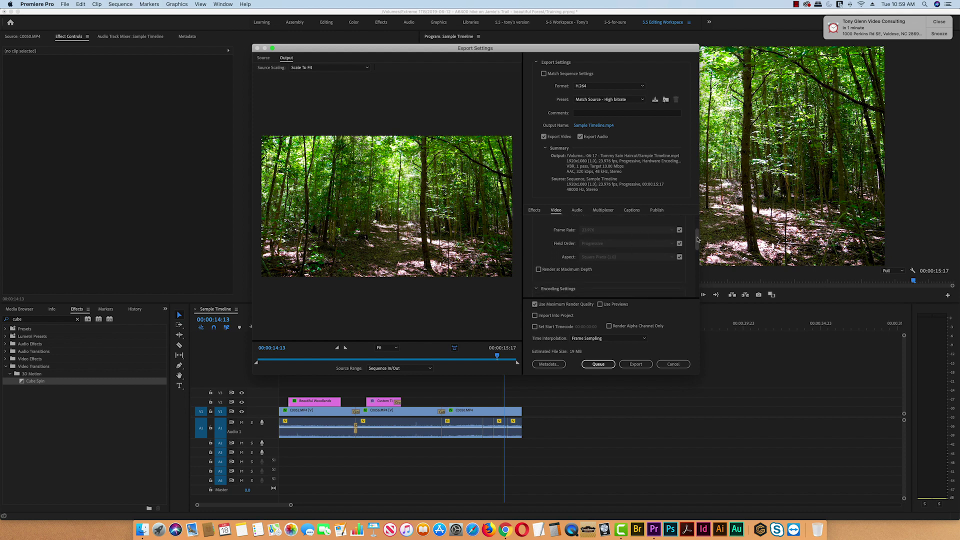
scroll(698, 240, down, 1)
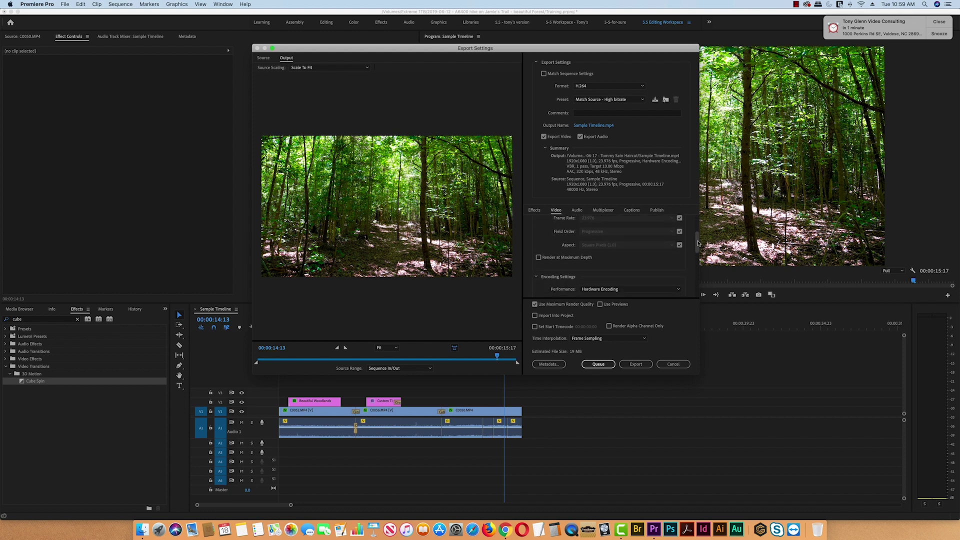
click(594, 126)
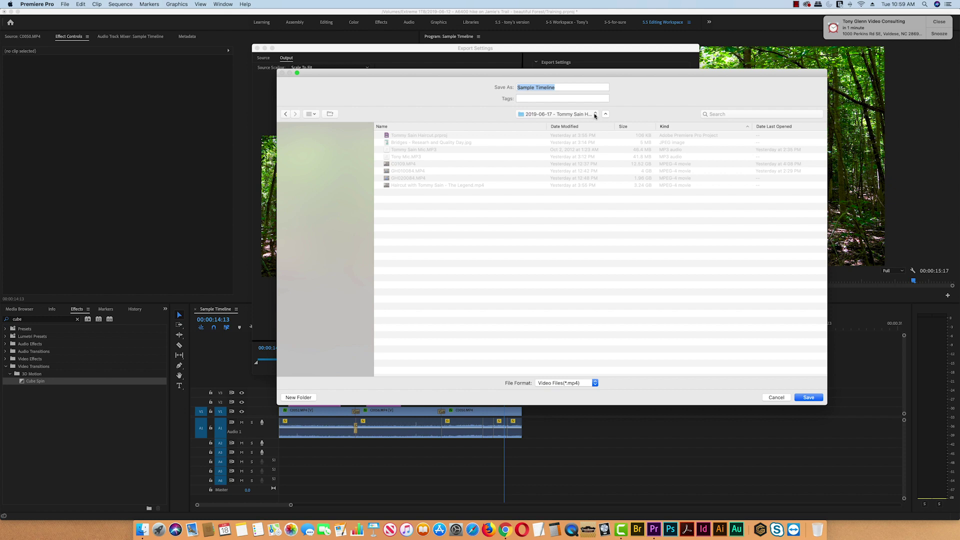
Save the export as Sample Timeline.mp4 in the Jamie's Trail hike folder on Extreme 1TB
click(595, 115)
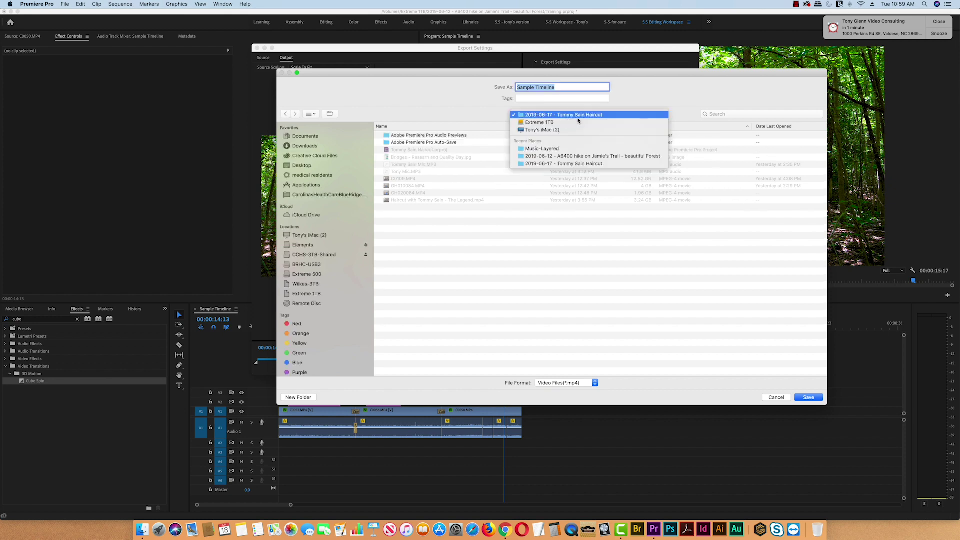
click(549, 125)
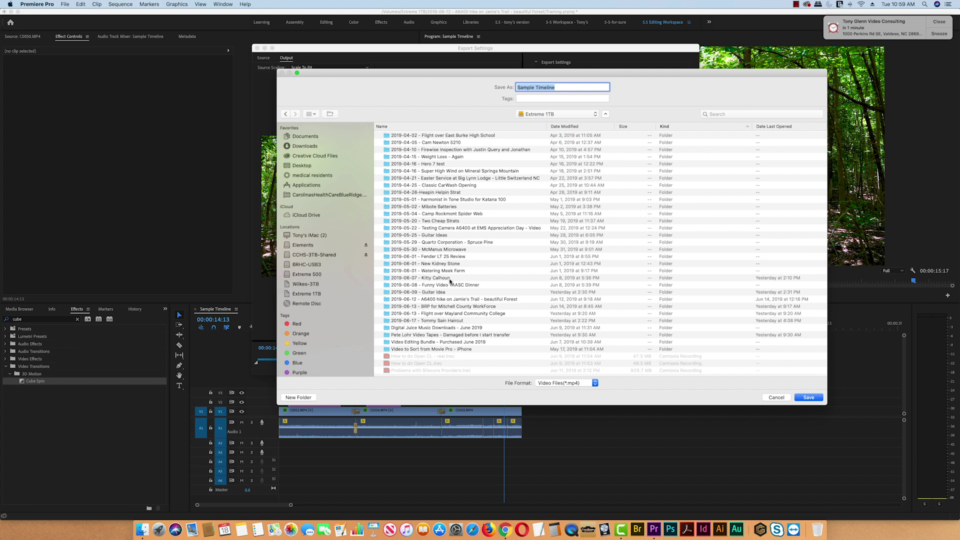
click(434, 126)
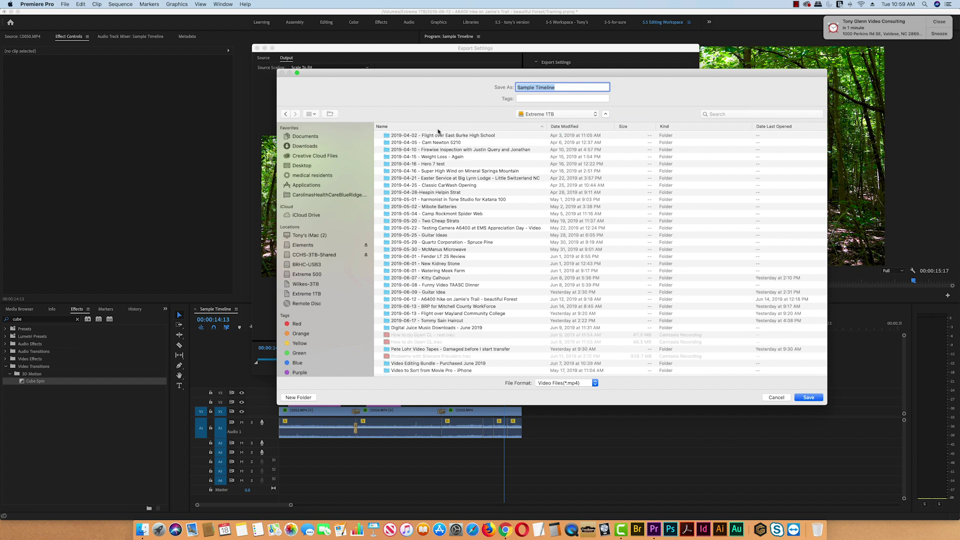
click(463, 299)
double_click(464, 300)
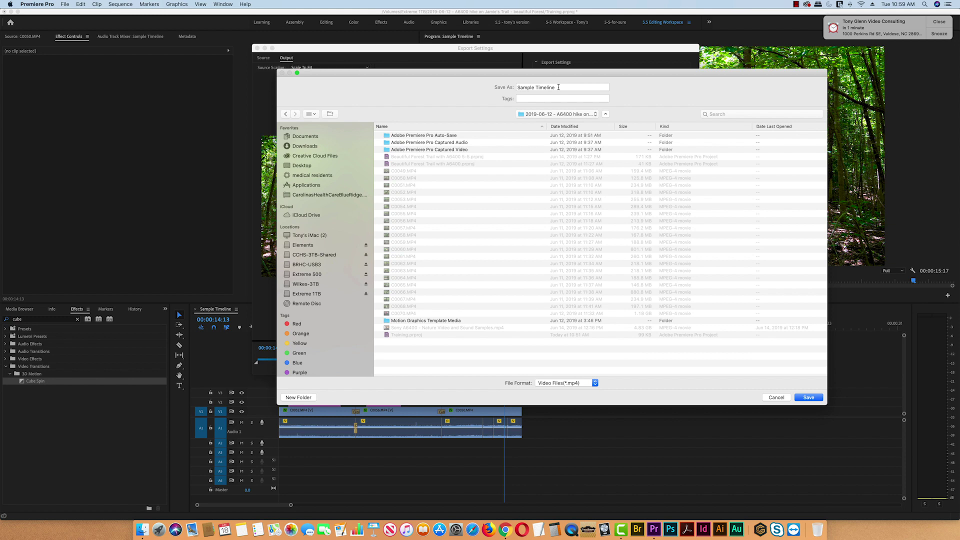
click(808, 398)
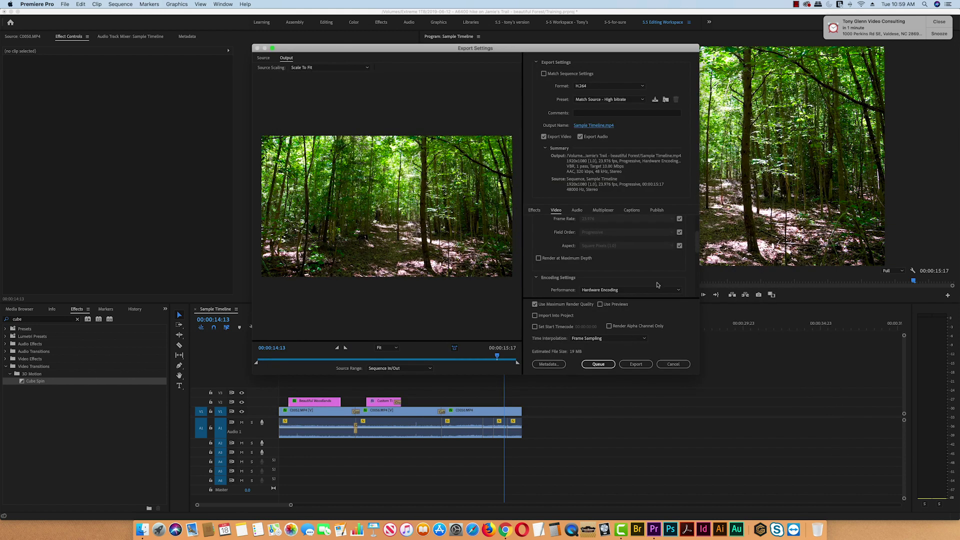
Set the H.264 target bitrate to 24 Mbps and enable Render at Maximum Depth
scroll(698, 249, down, 5)
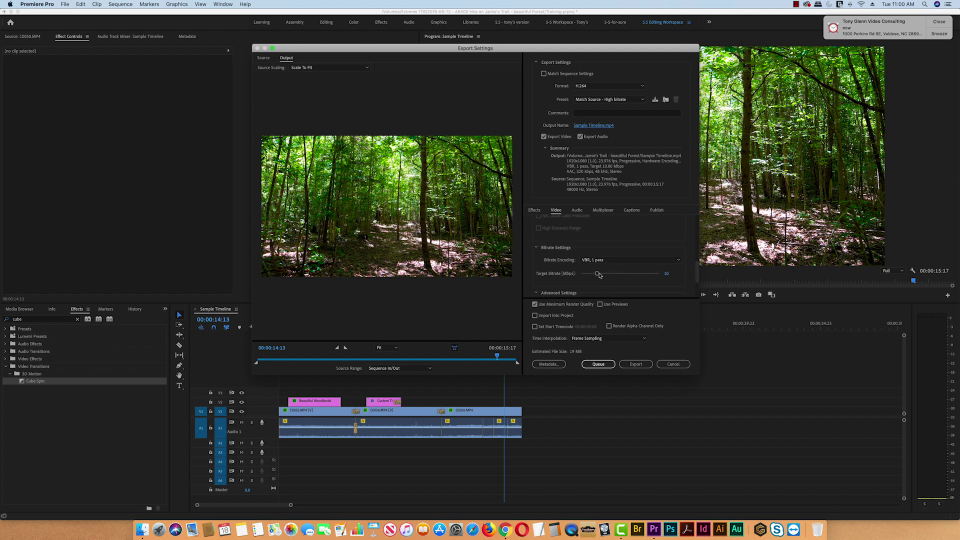
click(667, 274)
text(24)
key(Return)
scroll(644, 276, down, 1)
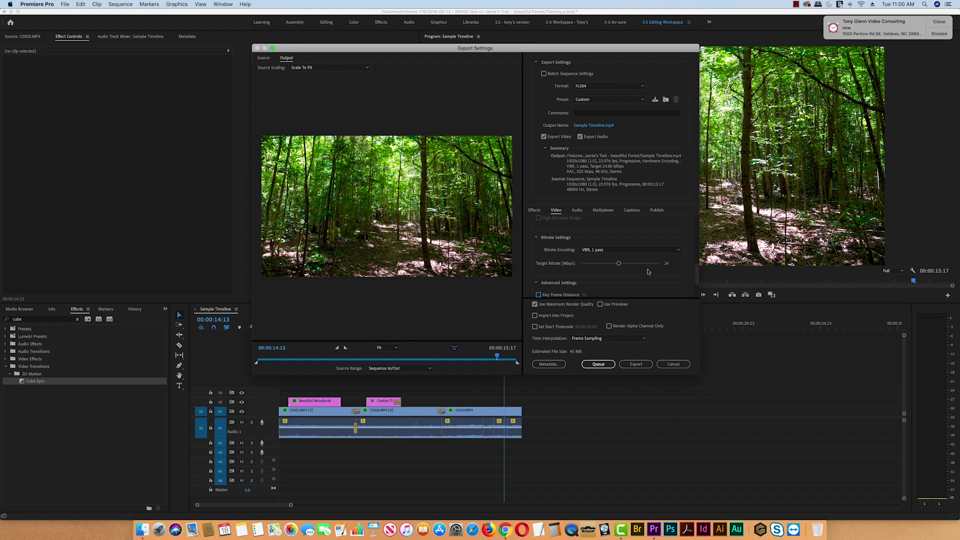
mouse_move(696, 274)
mouse_down()
mouse_move(695, 260)
mouse_move(698, 279)
mouse_up()
scroll(561, 258, up, 5)
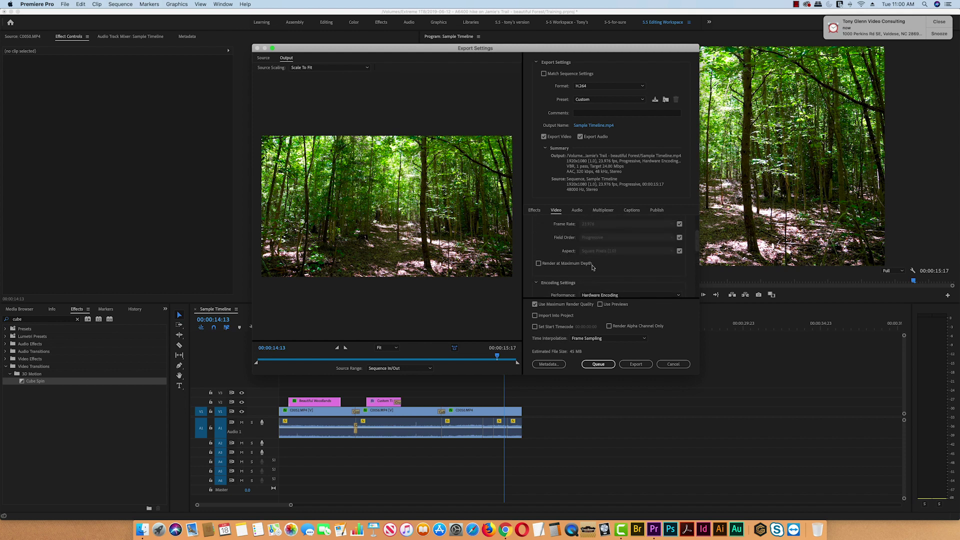
click(539, 263)
Export Sample Timeline to MP4, save the project, and minimize Premiere Pro
click(636, 364)
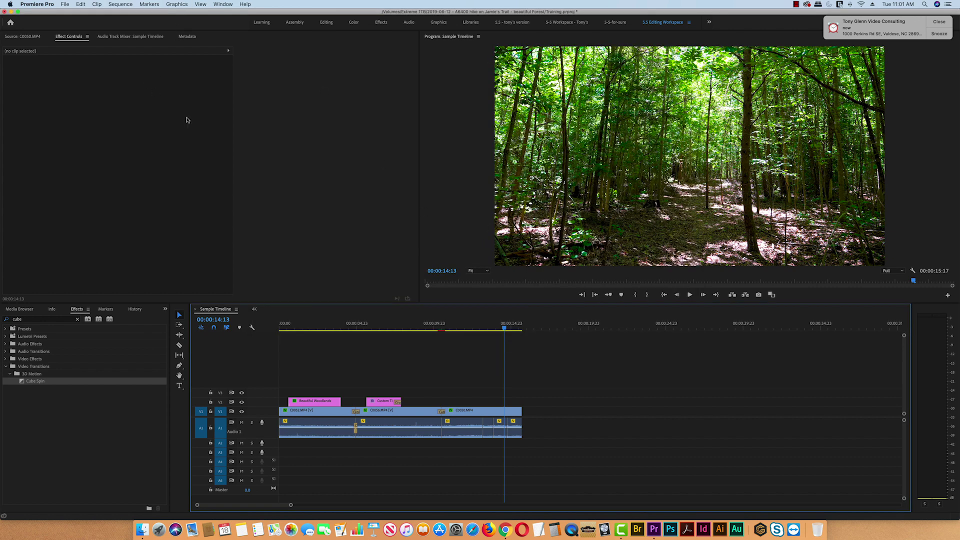
click(64, 5)
click(87, 83)
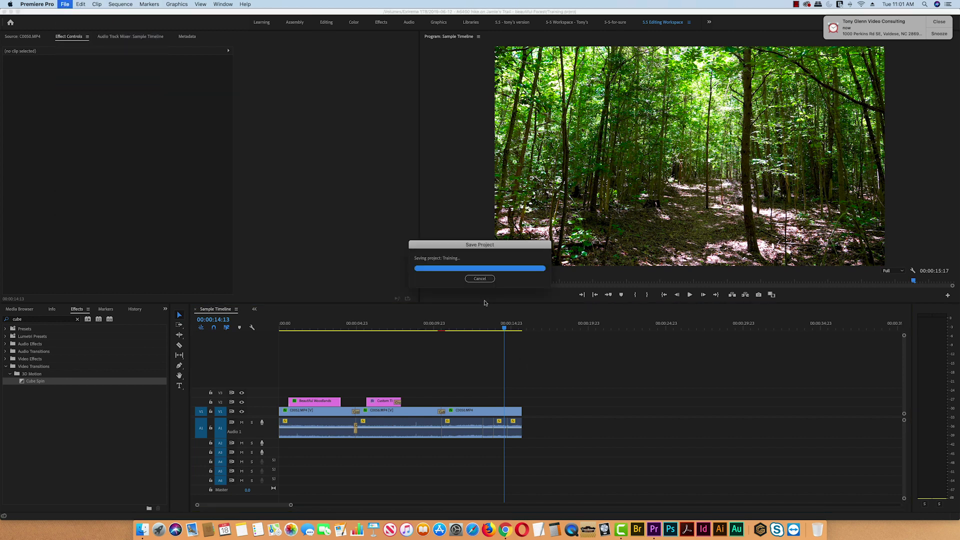
click(10, 12)
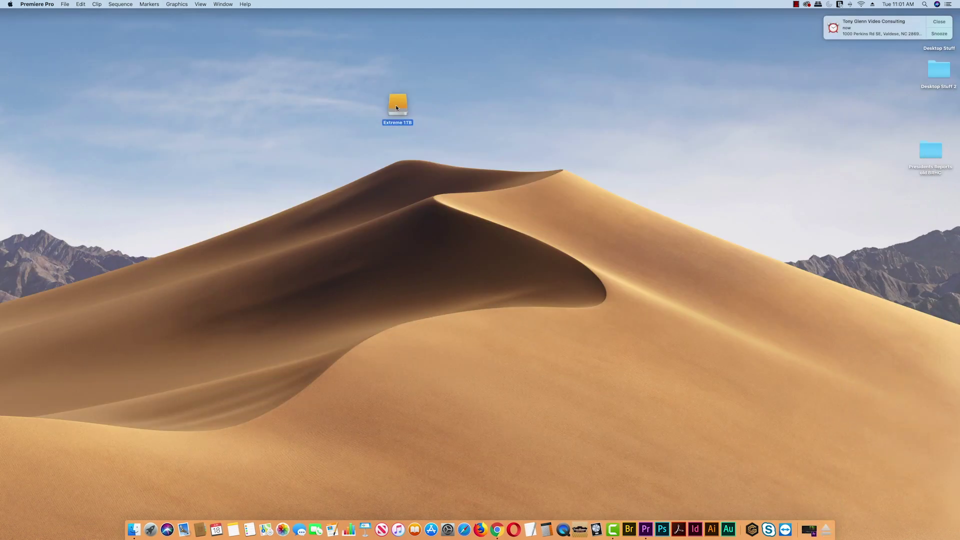
Open Sample Timeline.mp4 from the Jamie's Trail folder on the Extreme 1TB drive
click(397, 107)
double_click(397, 107)
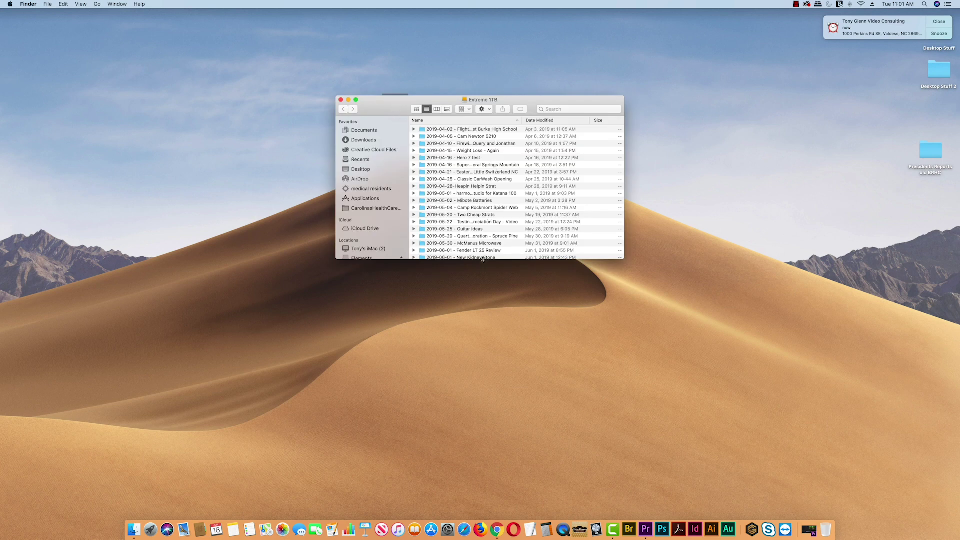
drag(483, 259, 496, 365)
click(487, 294)
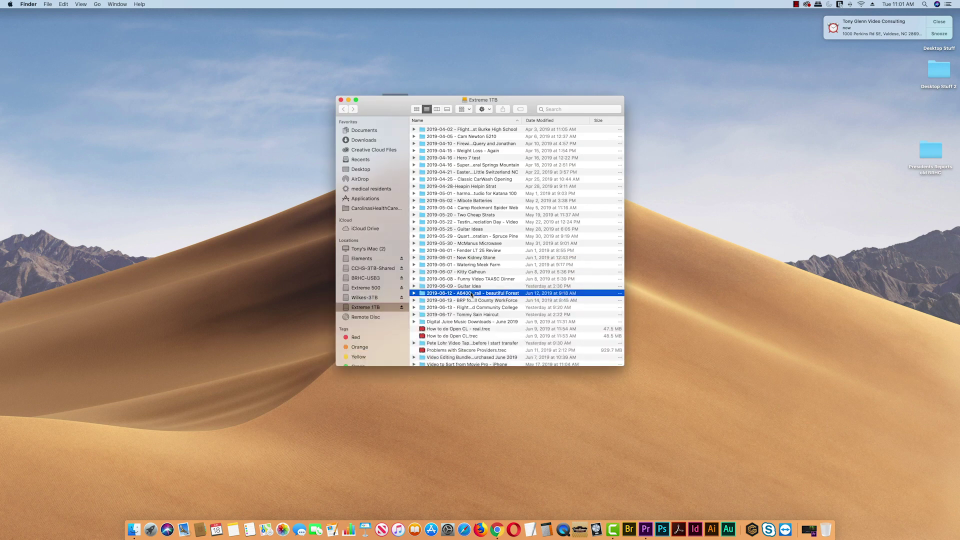
double_click(471, 293)
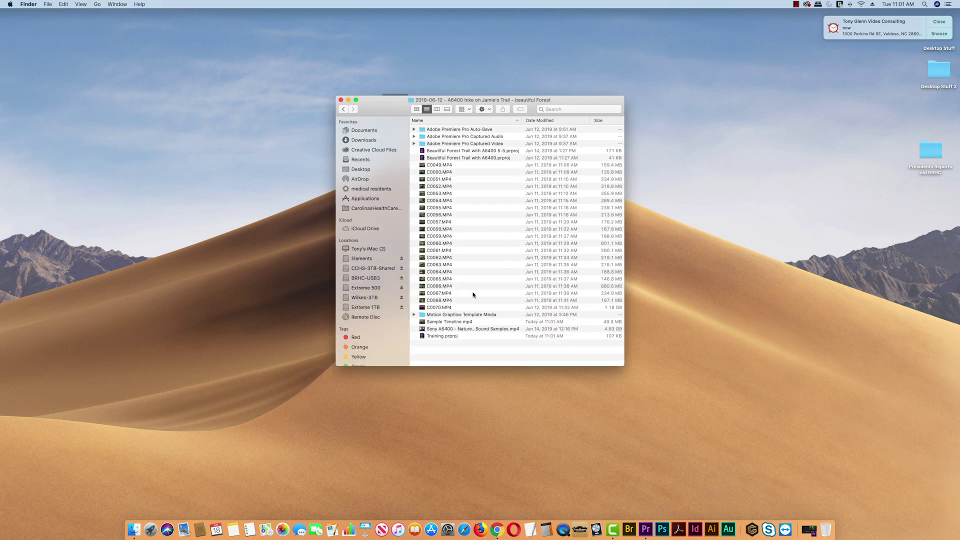
double_click(422, 323)
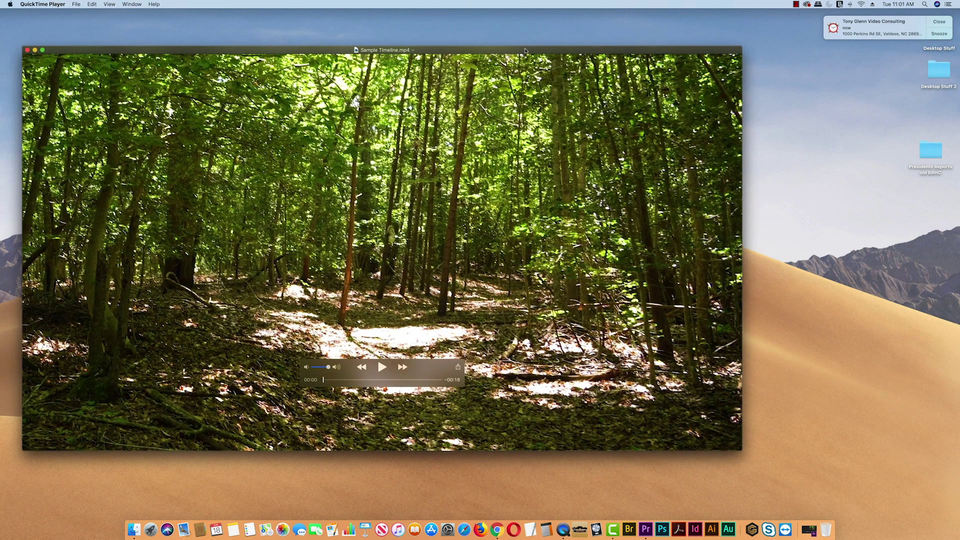
Play Sample Timeline.mp4 through in QuickTime Player, then close it
drag(401, 388, 440, 375)
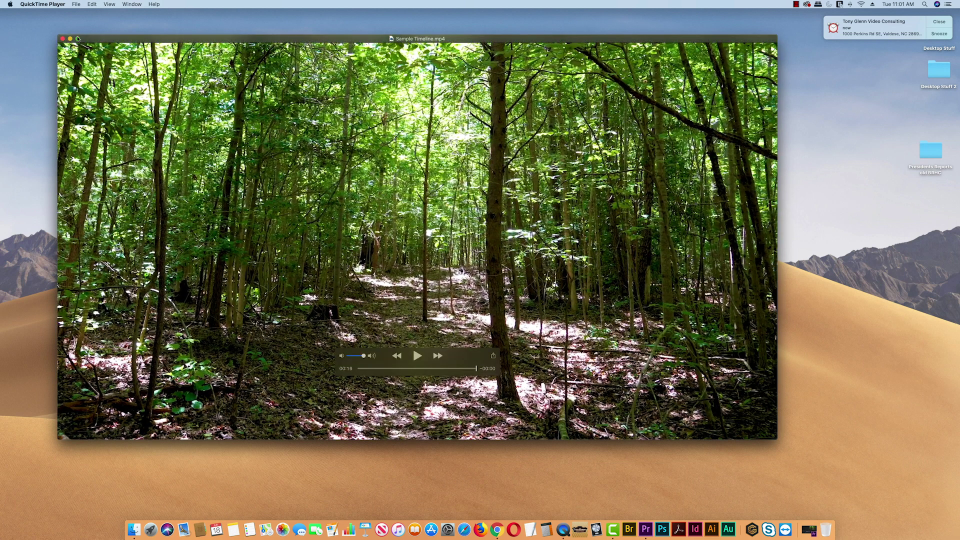
click(62, 38)
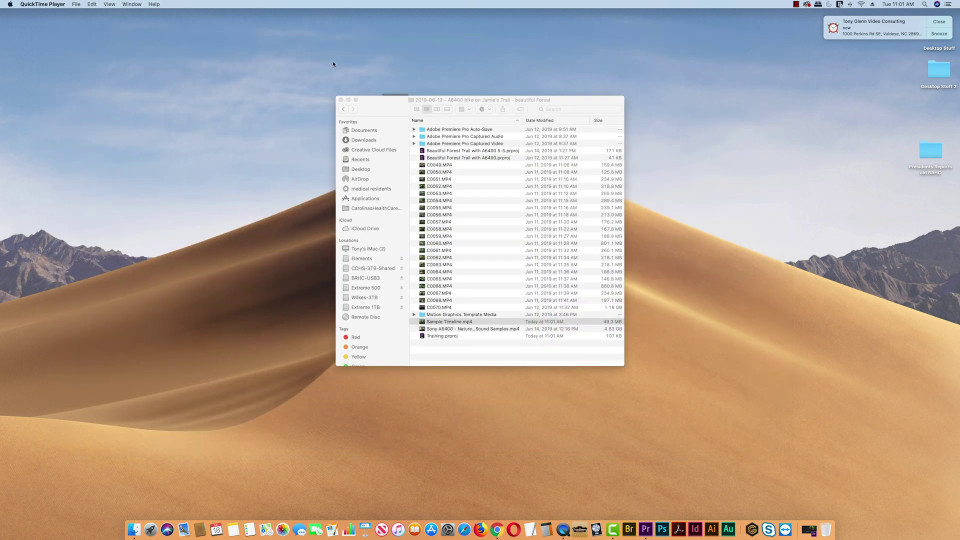
Close the Jamie's Trail folder window and drag the Extreme 1TB icon to the desktop's right edge
click(341, 100)
drag(394, 108, 825, 528)
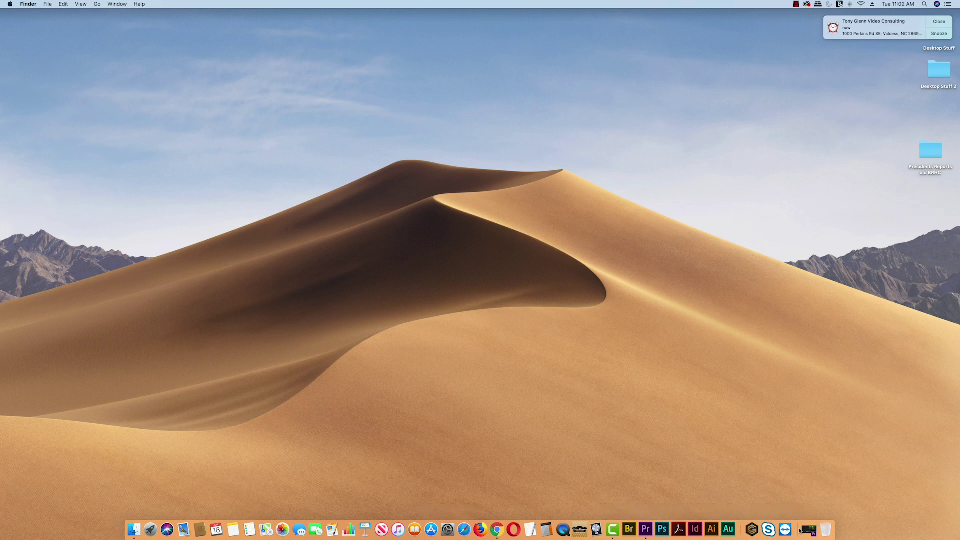